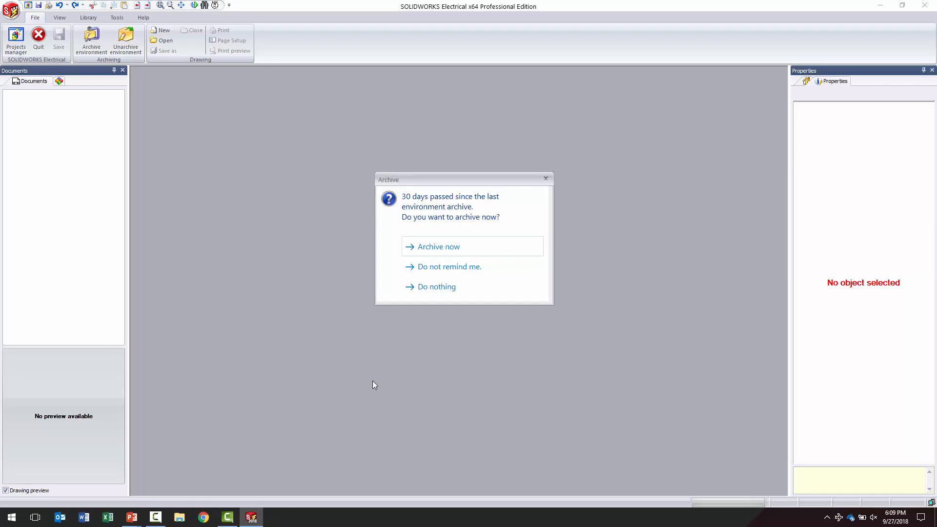
# Dismiss the archive reminder without archiving and open the environment archiving wizard's data selection page
pyautogui.click(428, 293)
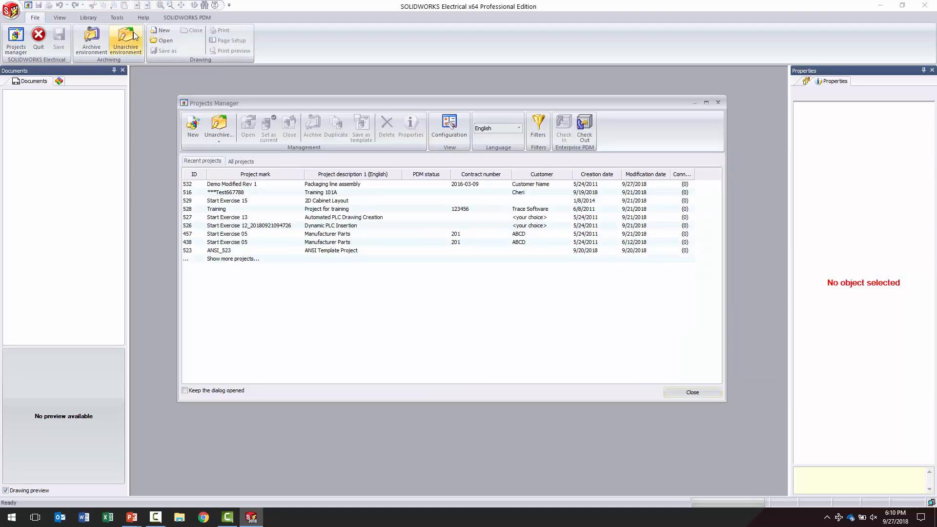
pyautogui.click(105, 47)
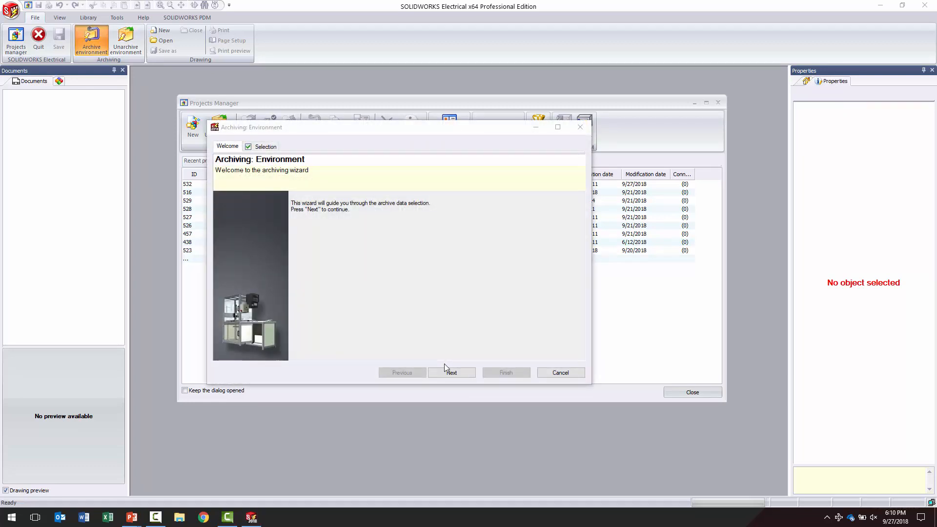
pyautogui.click(437, 376)
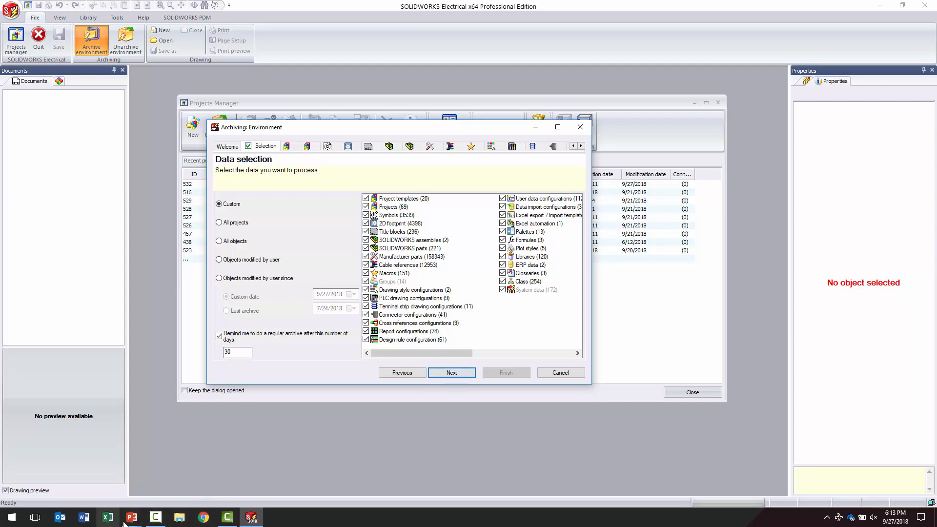
# Switch to the PowerPoint slide show, advance it to the slide about selecting multiple wires, and return to SOLIDWORKS Electrical
pyautogui.moveTo(137, 522)
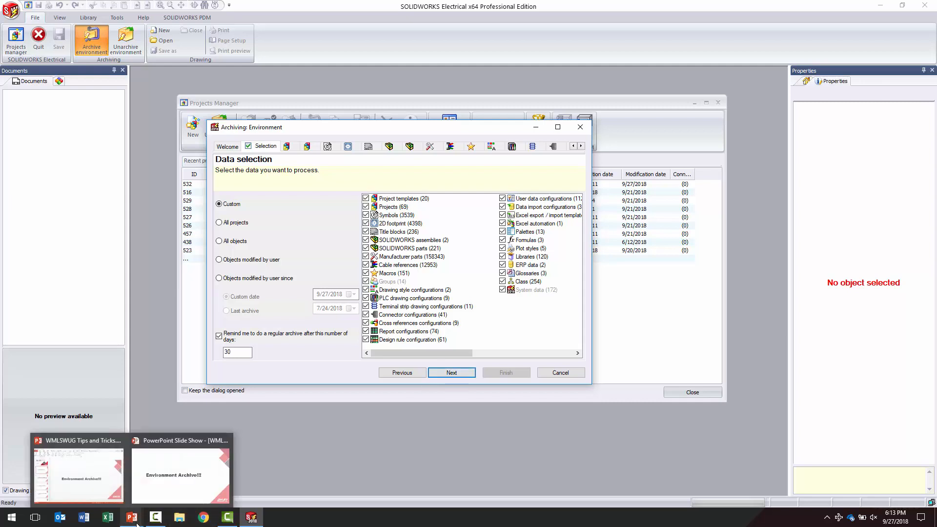
pyautogui.hotkey('alt', 'Tab')
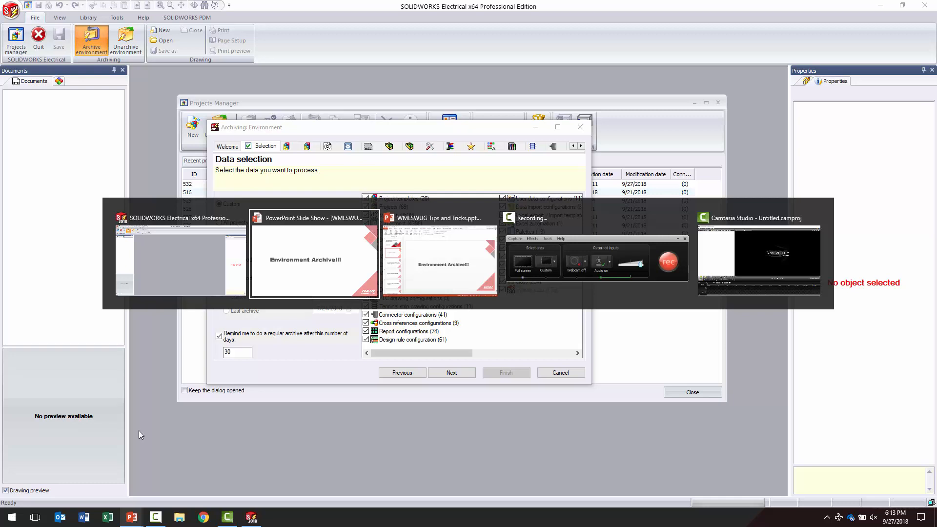
pyautogui.click(324, 293)
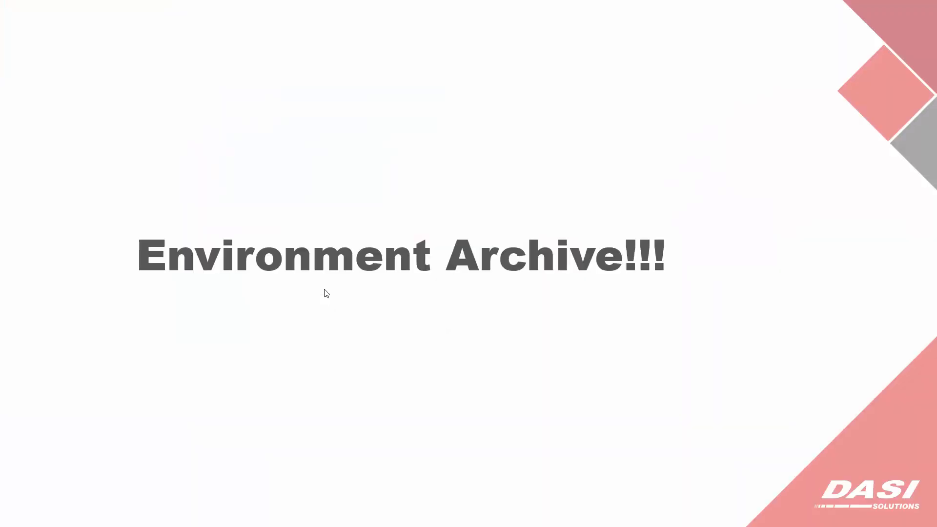
pyautogui.click(324, 290)
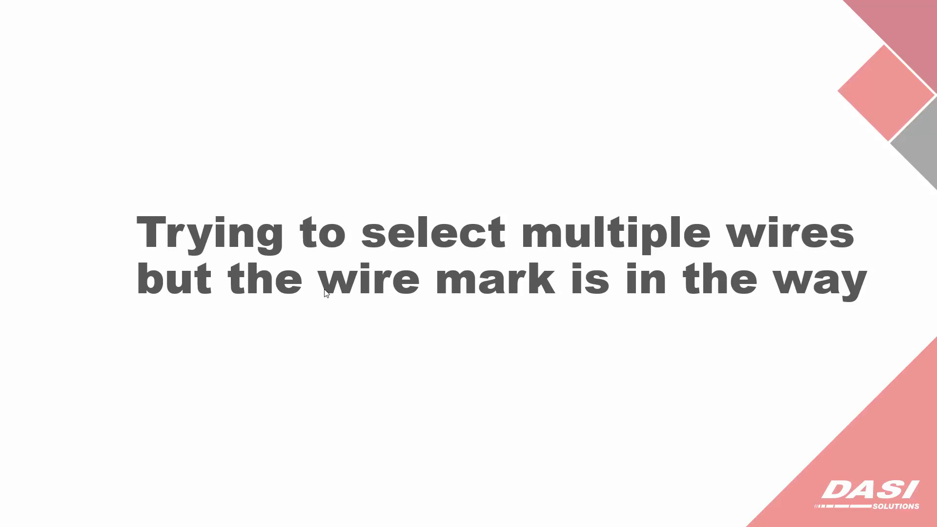
pyautogui.hotkey('alt', 'Tab')
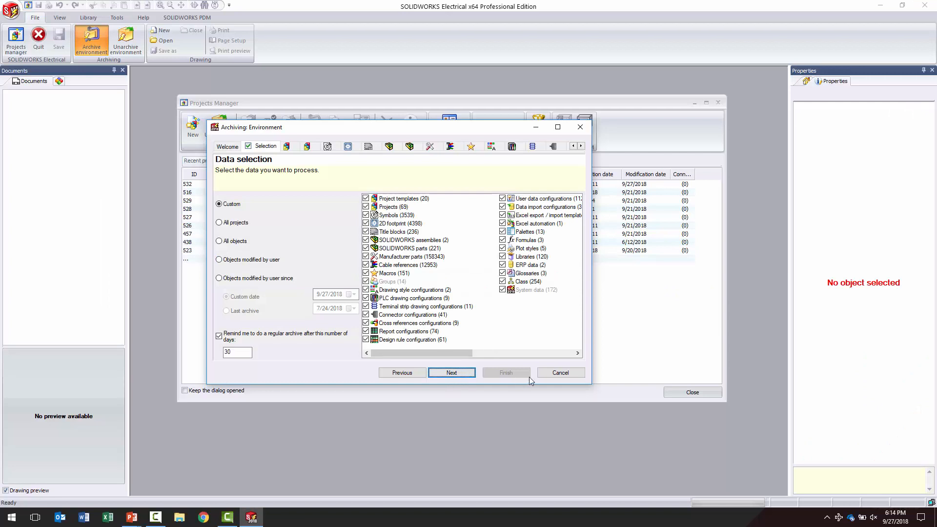
# Cancel the environment archiving and open the Demo Modified Rev 1 project with its last opened drawing
pyautogui.click(561, 372)
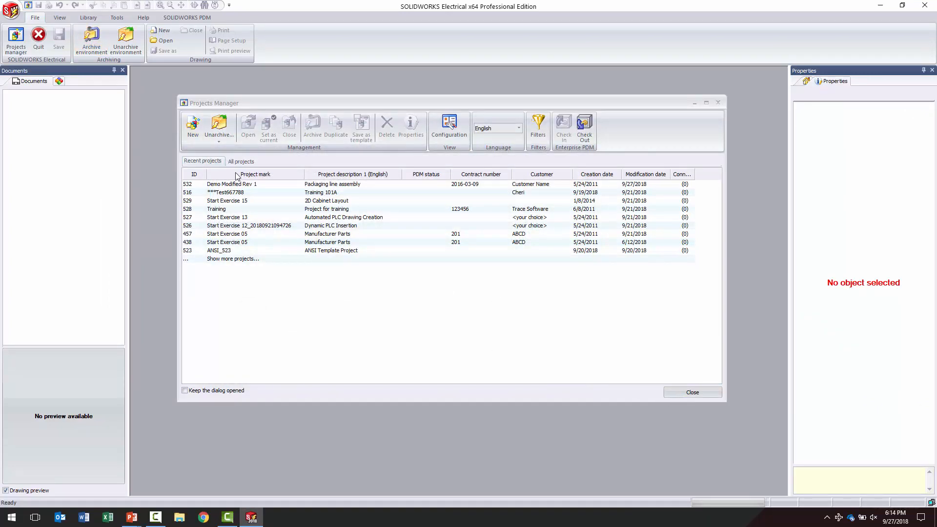
pyautogui.click(247, 184)
pyautogui.click(246, 132)
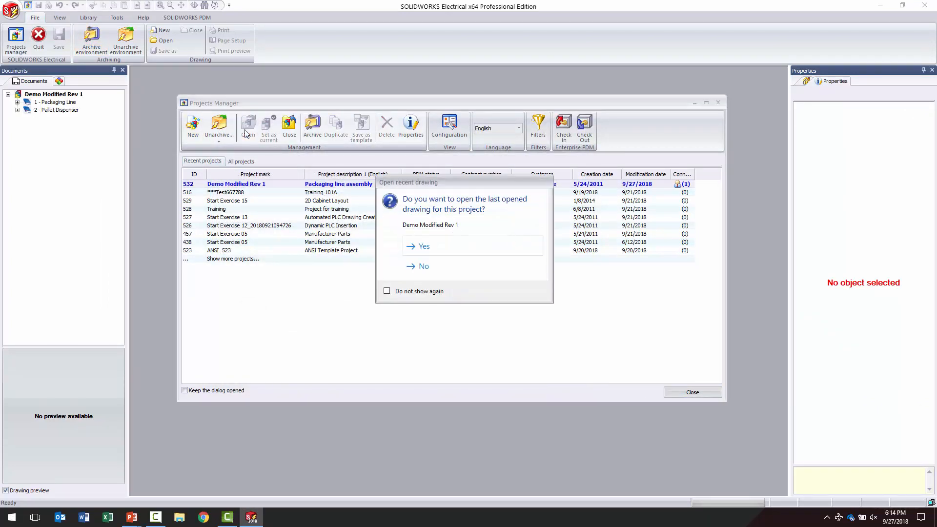
pyautogui.click(445, 248)
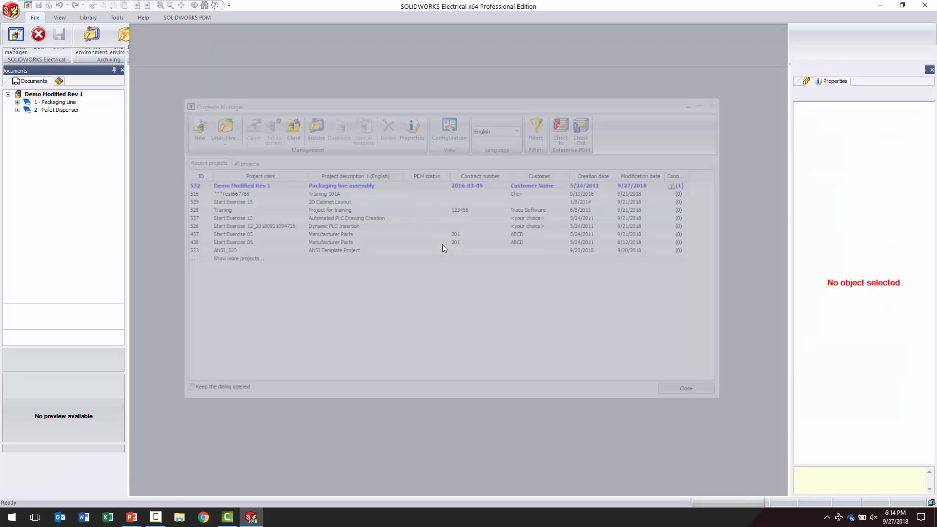
# Select the three marked wires between contactor 0920MS and terminal strip X1, view their wire style options, and clear the selection
pyautogui.scroll(3, 453, 263)
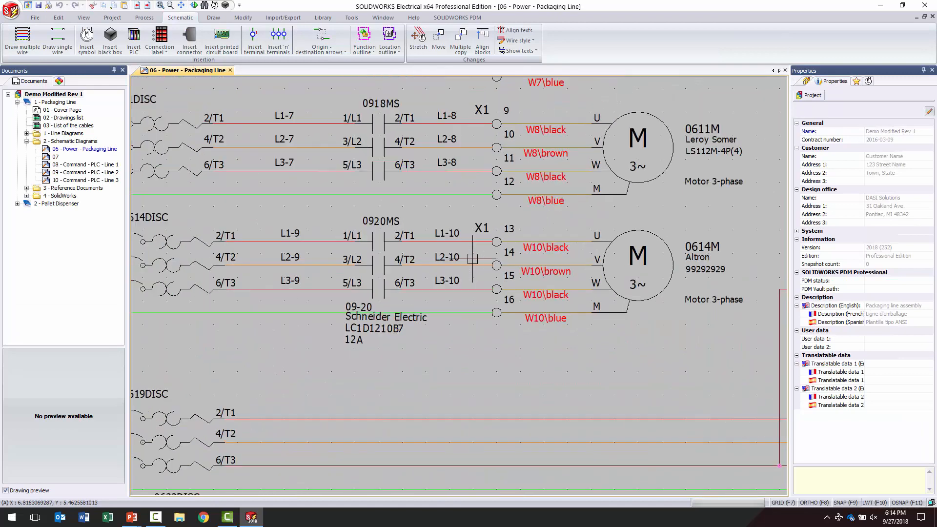
pyautogui.scroll(-1, 391, 240)
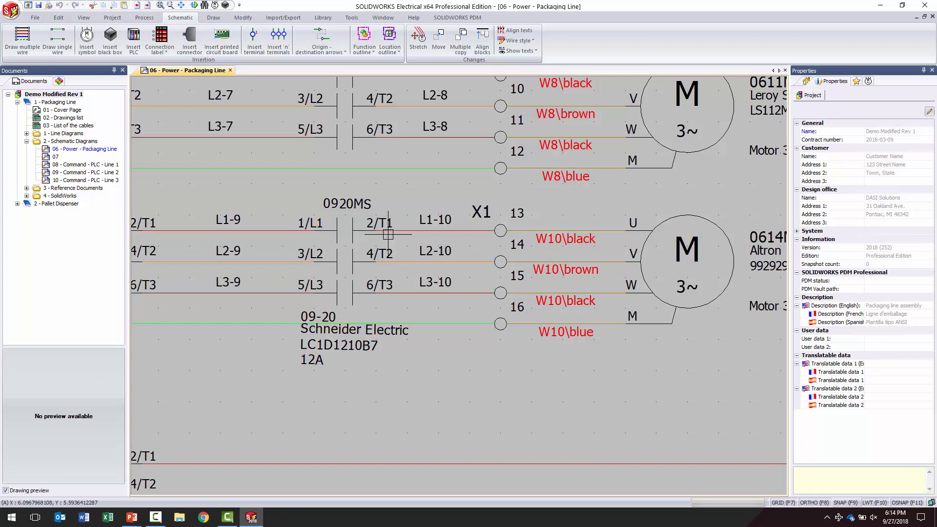
pyautogui.click(447, 317)
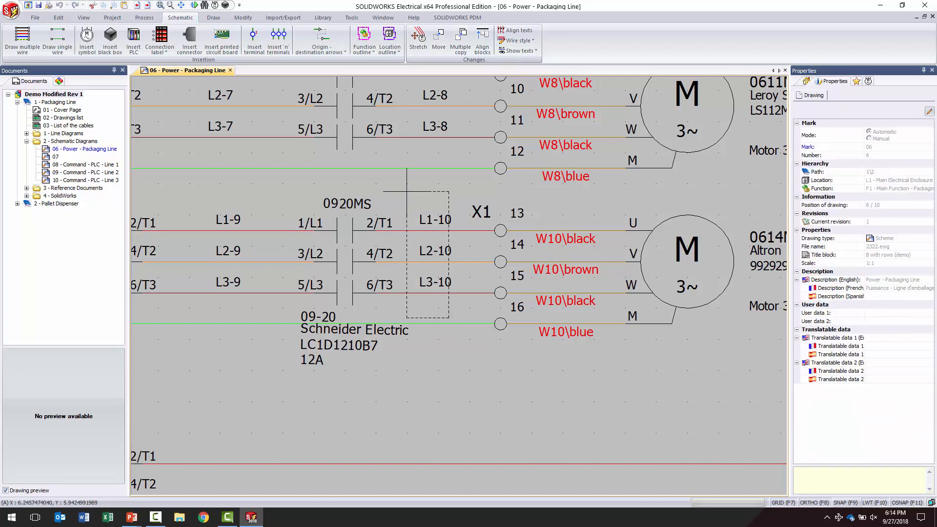
pyautogui.click(406, 192)
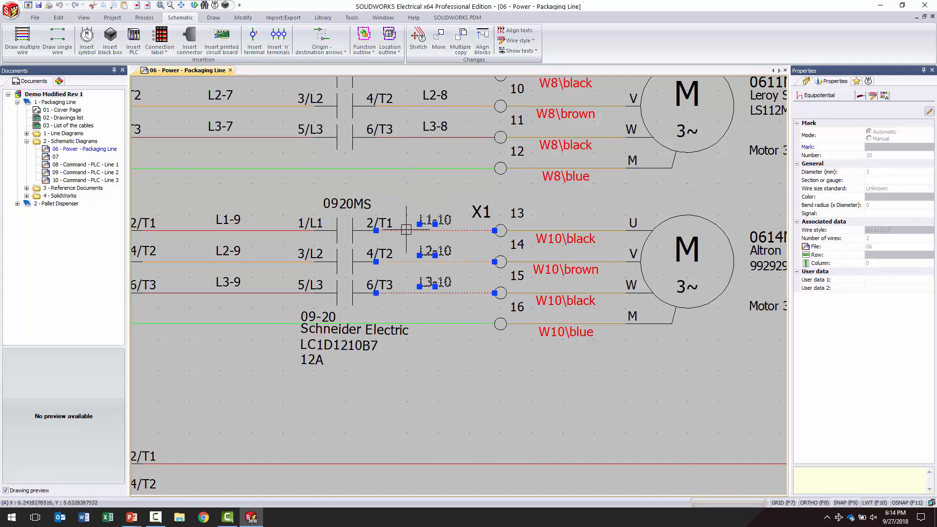
pyautogui.rightClick(406, 230)
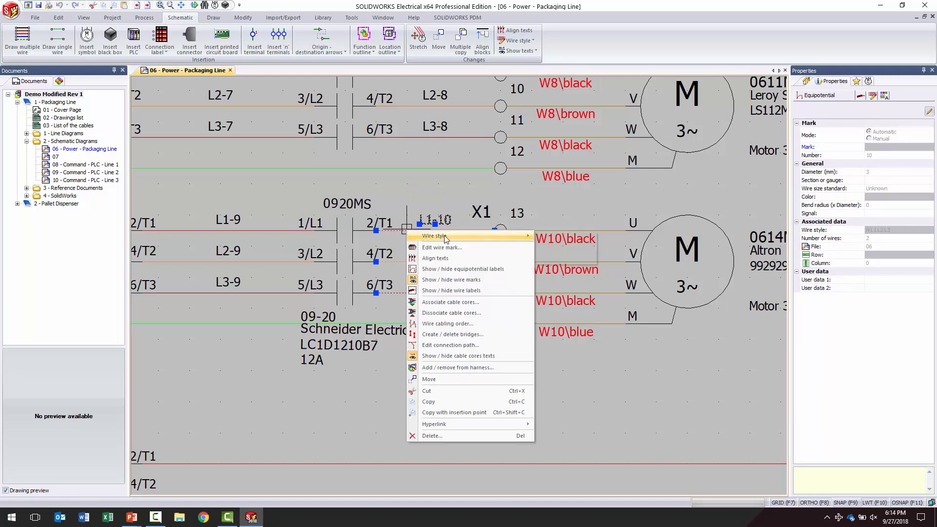
pyautogui.moveTo(445, 238)
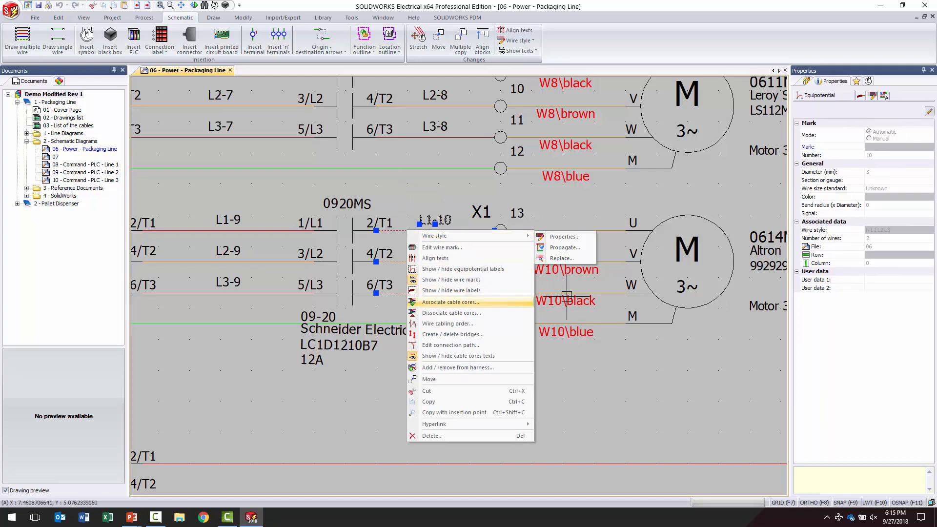
pyautogui.press('Escape')
pyautogui.press('Escape')
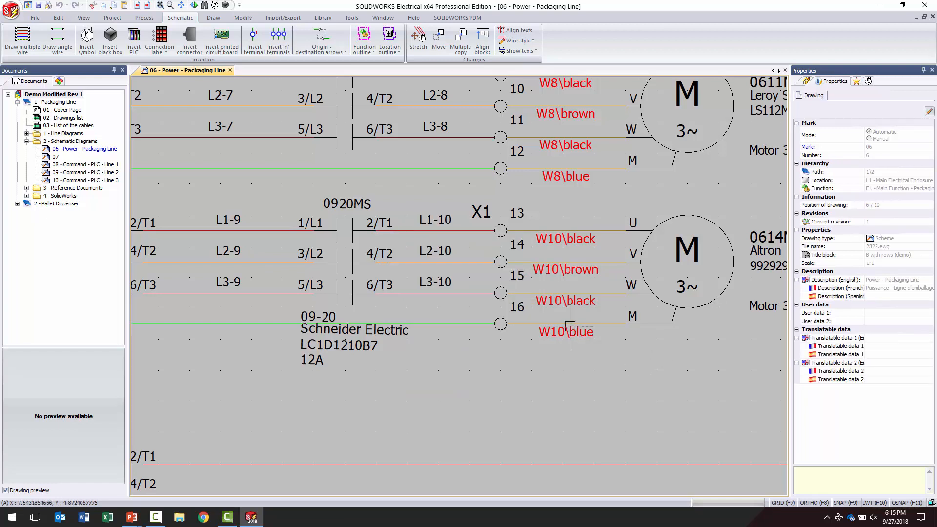
# Hide the wire marks of the three wires between contactor 0920MS and terminal strip X1, leaving the contactor out of the selection
pyautogui.click(425, 308)
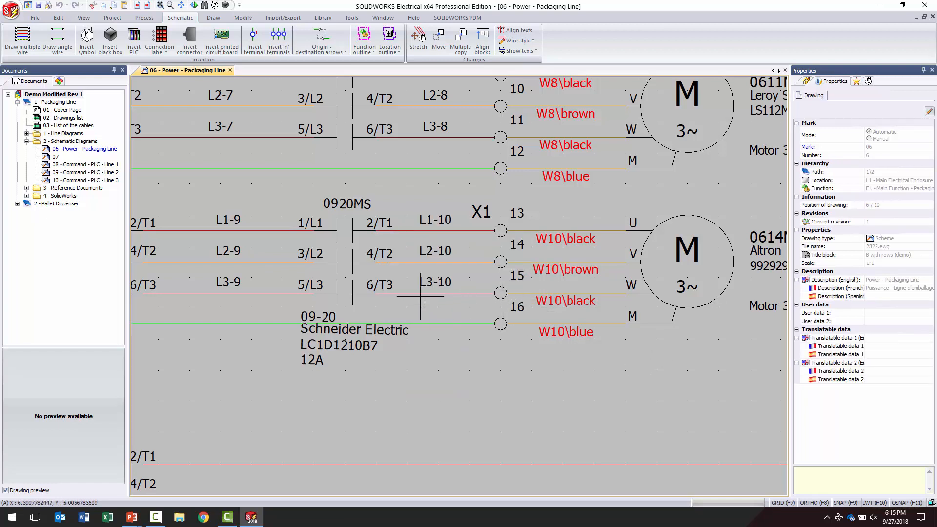
pyautogui.click(386, 188)
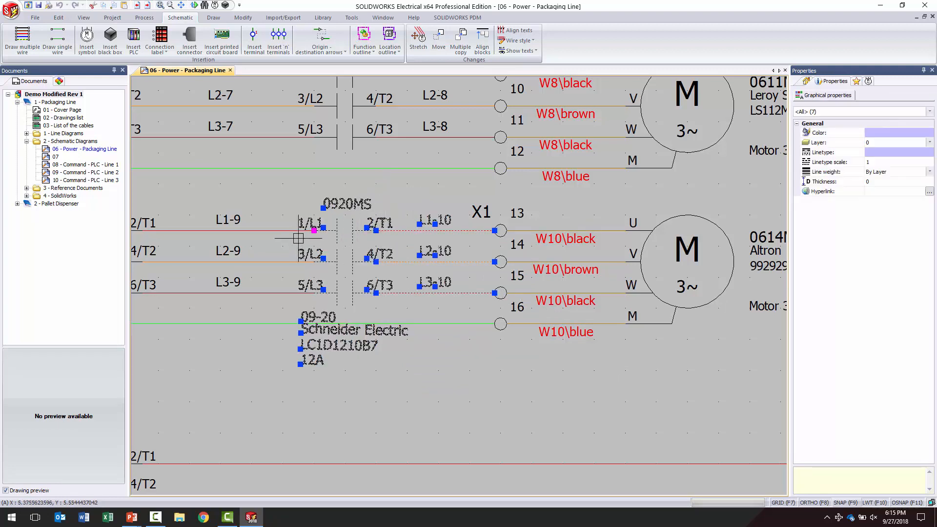
pyautogui.keyDown('shift'); pyautogui.click(351, 230); pyautogui.keyUp('shift')
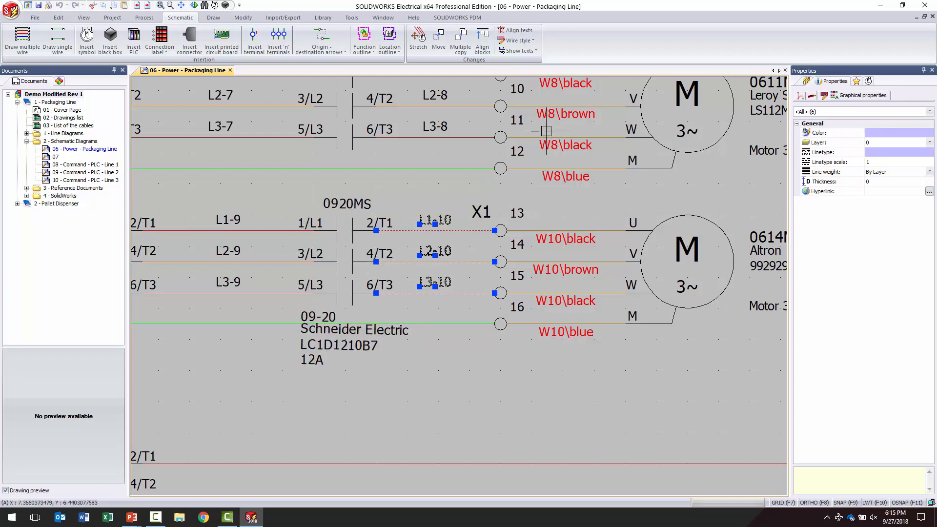
pyautogui.click(537, 52)
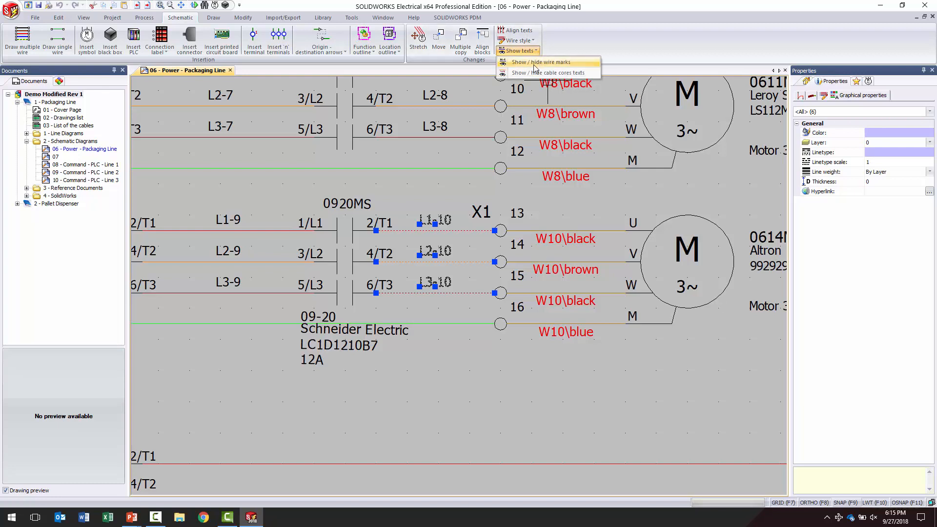
pyautogui.click(535, 66)
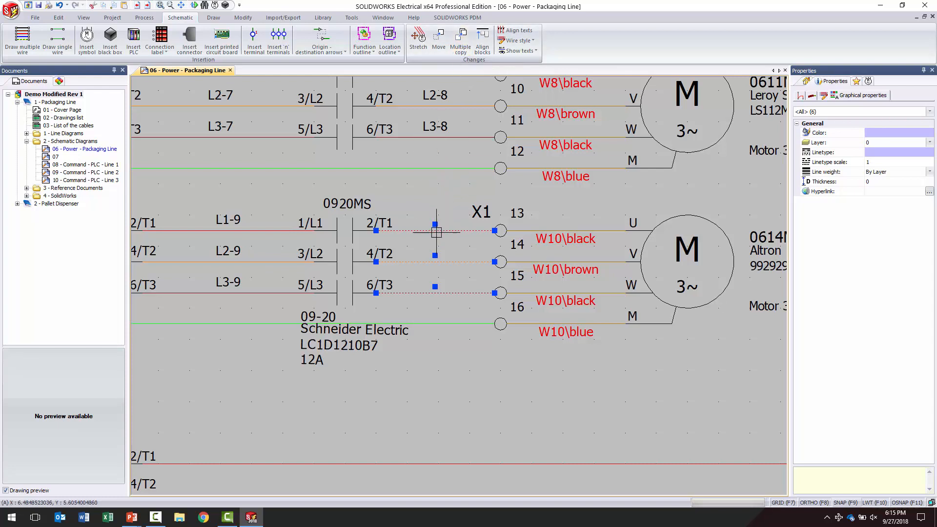
# View the Replace wire style range options for the three wires between 0920MS and X1, and cancel without replacing
pyautogui.rightClick(469, 221)
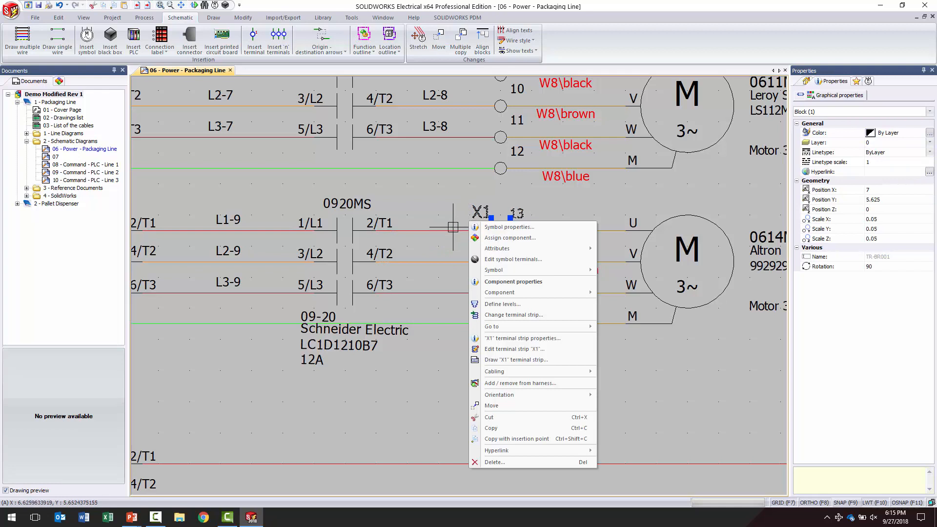
pyautogui.click(439, 319)
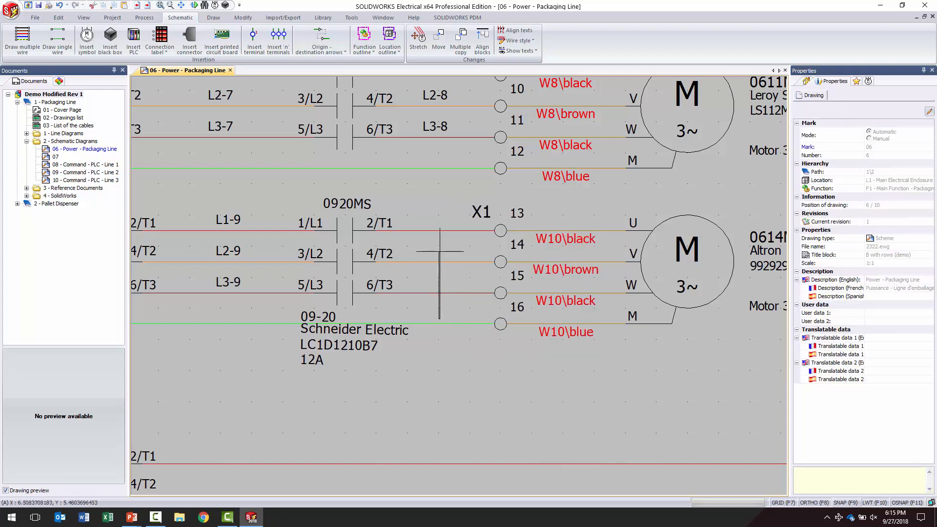
pyautogui.click(419, 220)
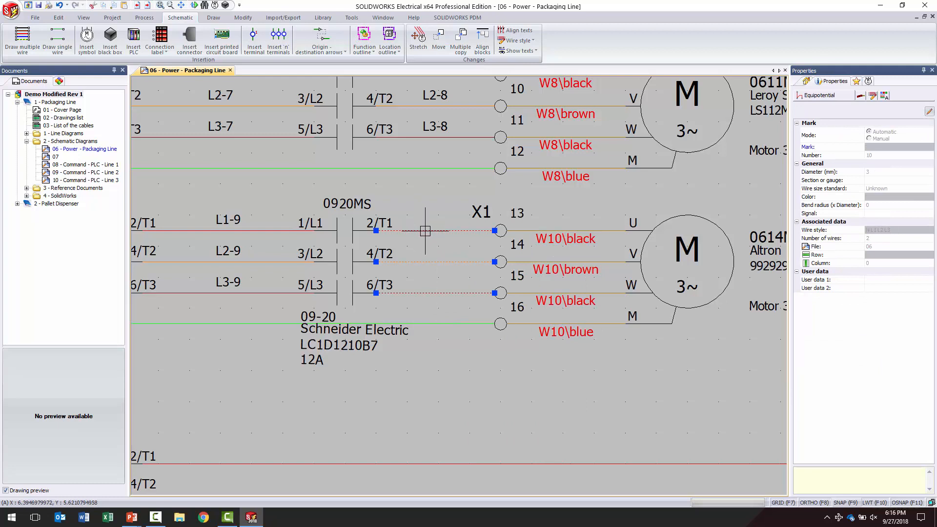
pyautogui.rightClick(425, 230)
pyautogui.moveTo(457, 240)
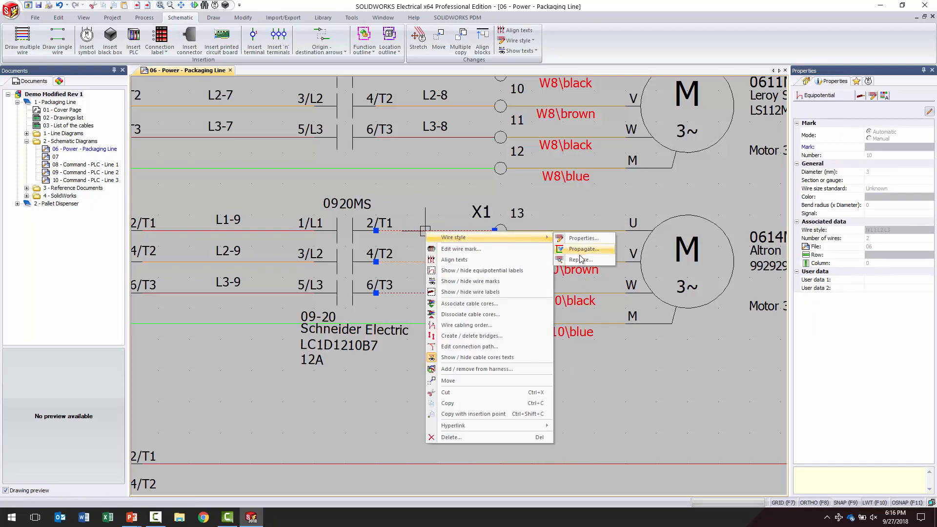
pyautogui.click(580, 260)
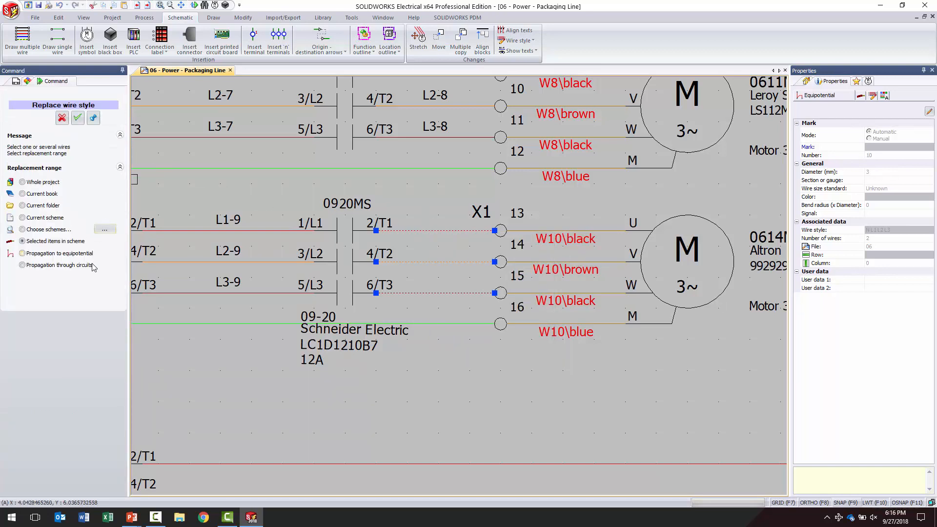
pyautogui.click(62, 119)
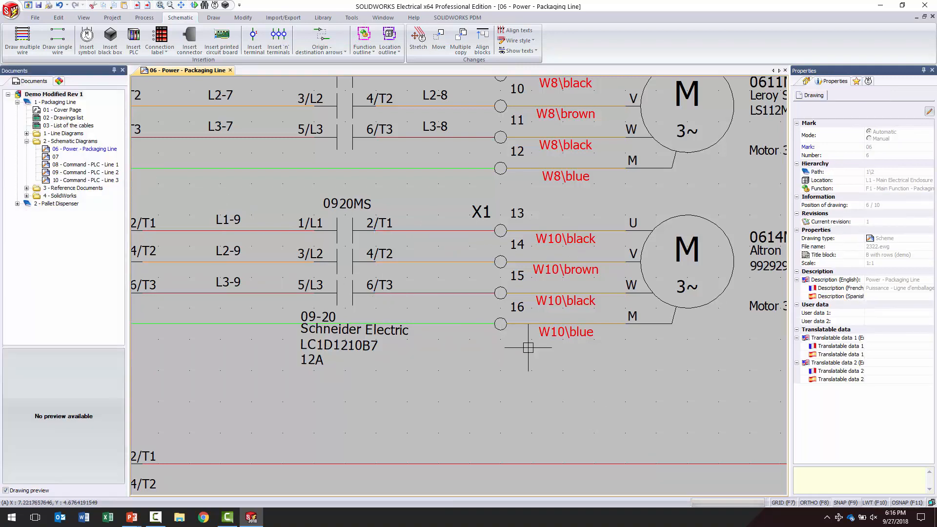
# Set the equipotential diameter to 4 mm and the section or gauge to 8 AWG for the three wires between 0920MS and X1
pyautogui.click(461, 306)
pyautogui.click(419, 208)
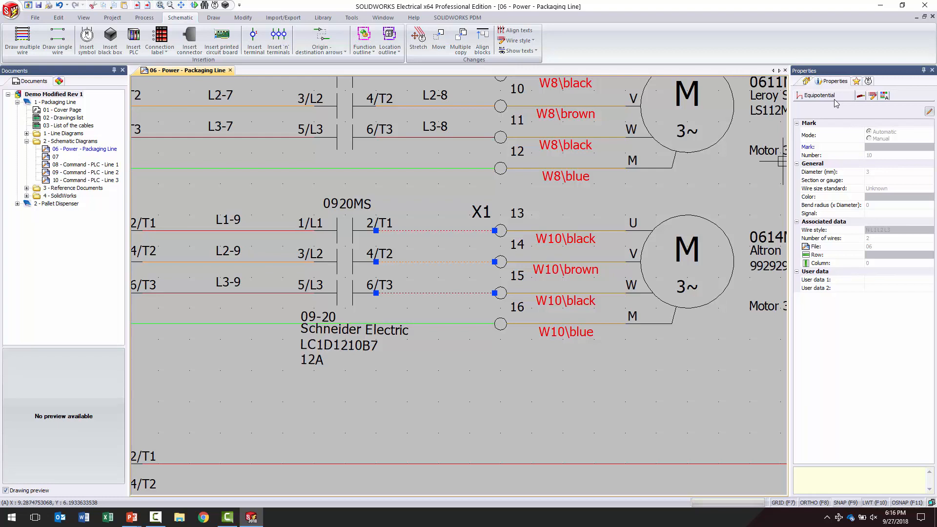
pyautogui.click(874, 171)
pyautogui.click(875, 172)
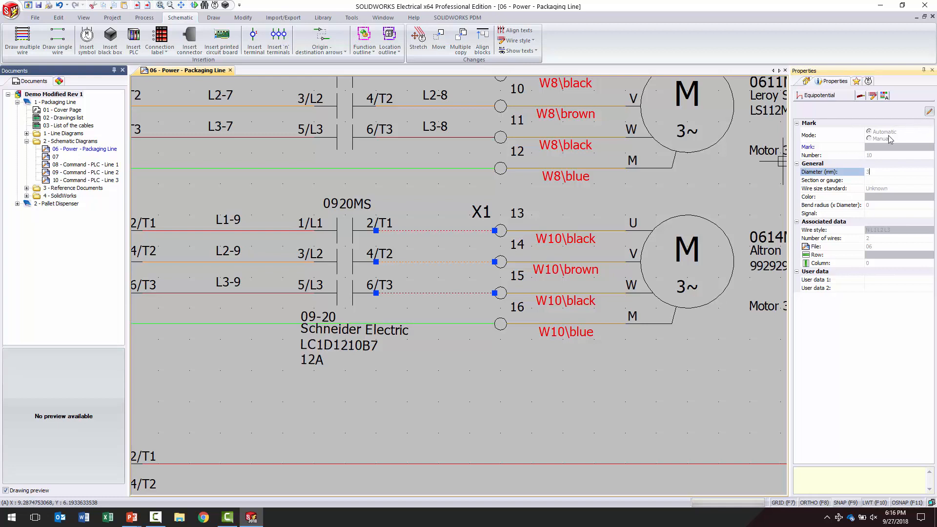
pyautogui.click(930, 111)
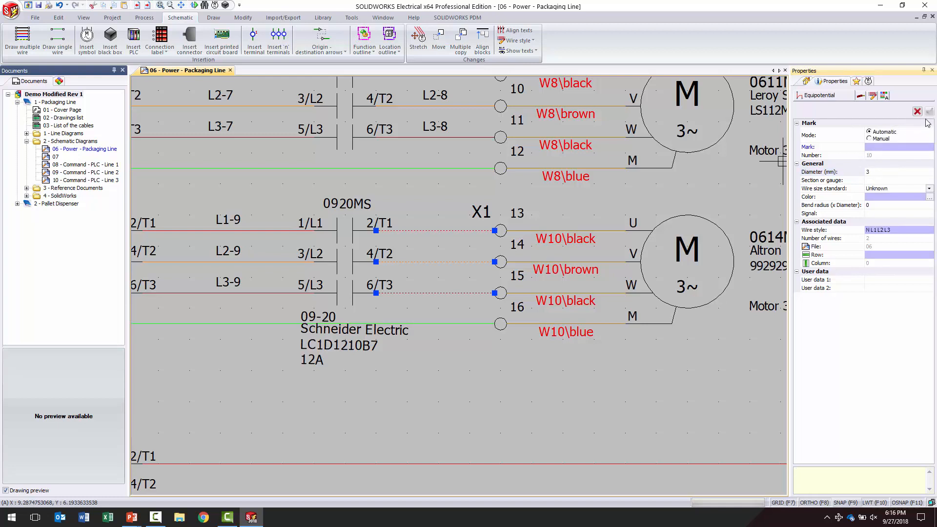
pyautogui.click(867, 172)
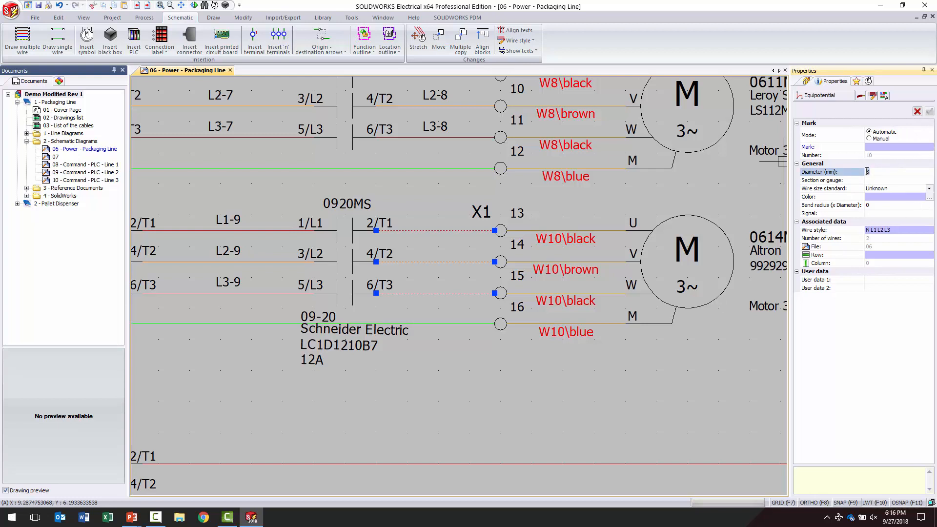
pyautogui.write('4')
pyautogui.click(873, 180)
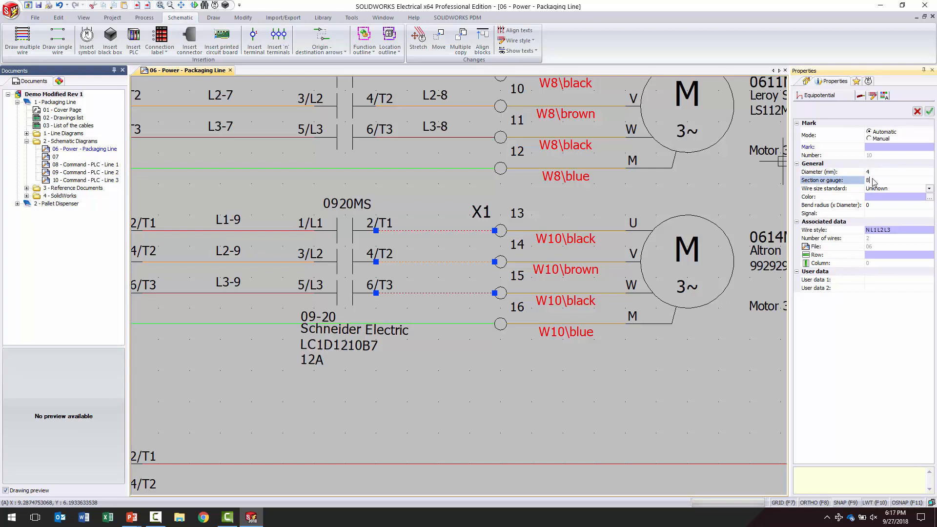
pyautogui.write('AWG')
pyautogui.click(930, 111)
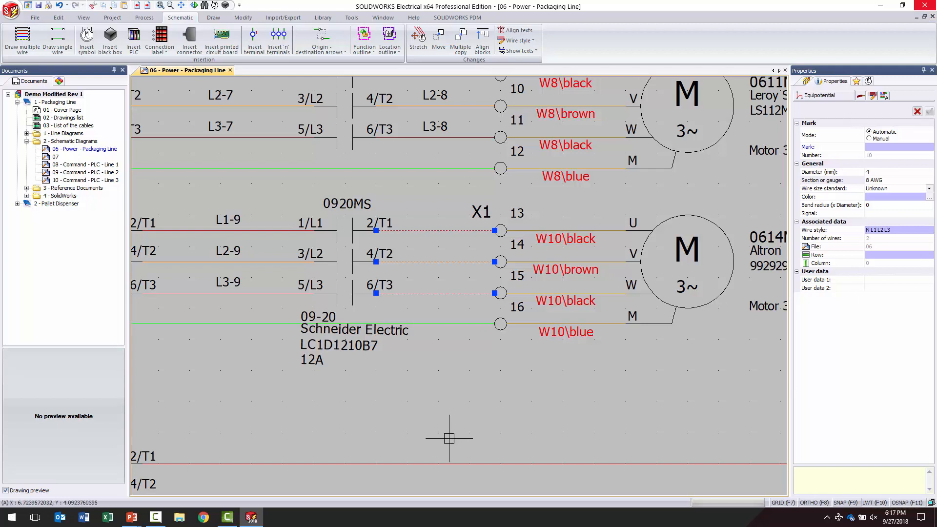
# Show the wire marks again on the three wires between contactor 0920MS and terminal strip X1
pyautogui.click(533, 52)
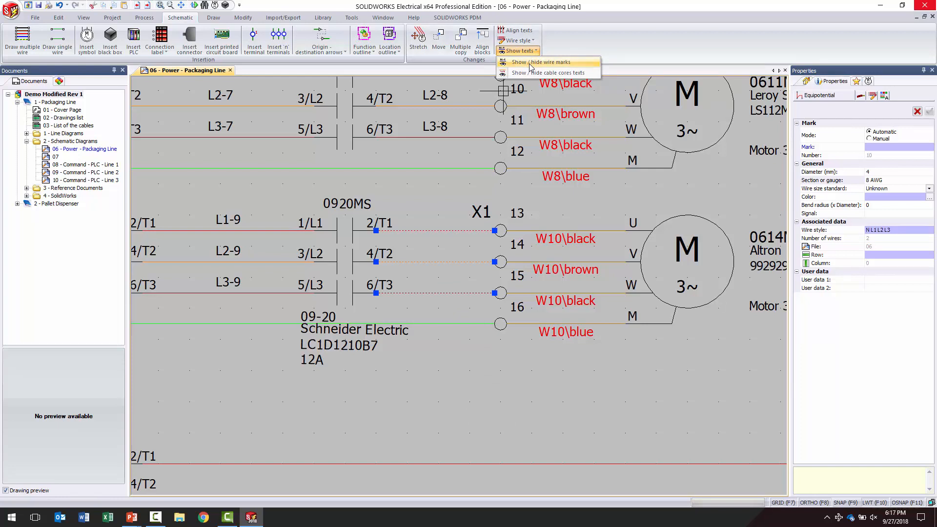
pyautogui.click(531, 62)
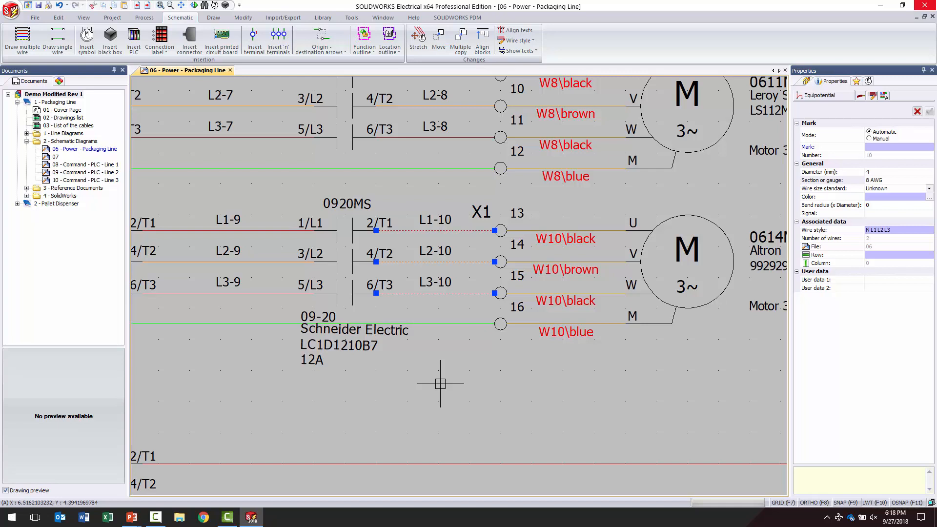
# Switch to the PowerPoint slide show and advance to the slide asking what a passive symbol is
pyautogui.hotkey('alt', 'Tab')
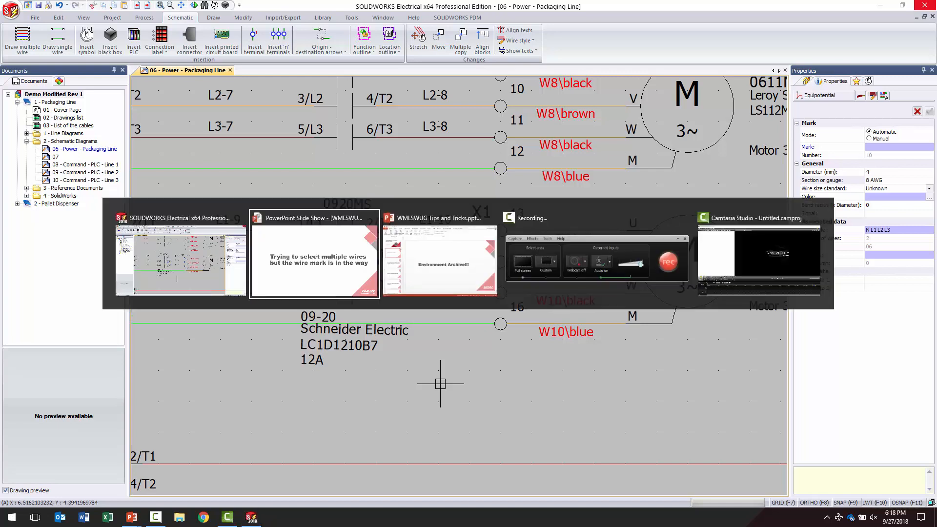
pyautogui.click(347, 267)
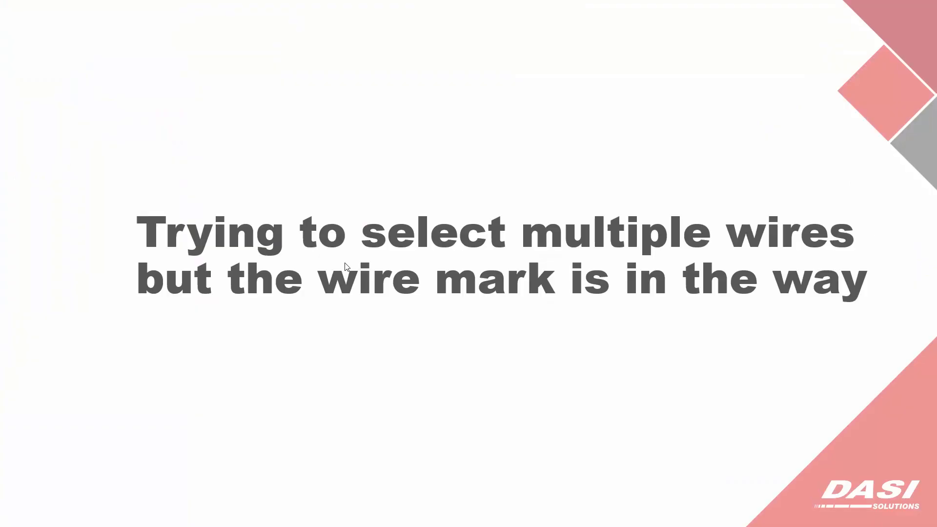
pyautogui.click(345, 263)
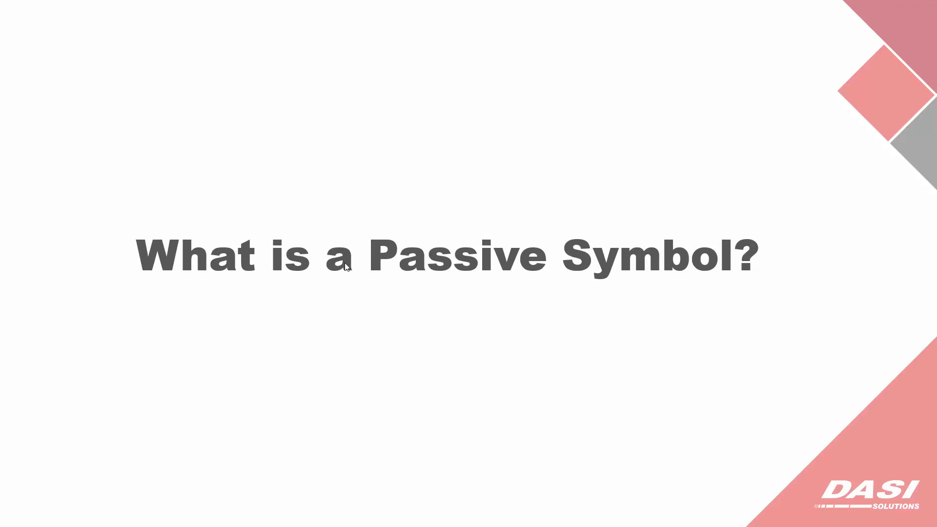
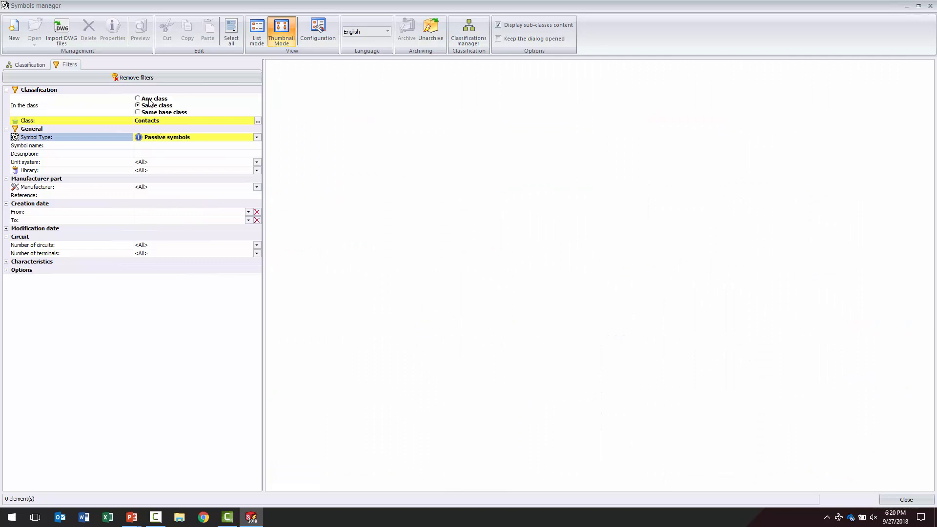
# Set the Symbols manager classification filter to any class, keeping the passive symbols type
pyautogui.click(137, 99)
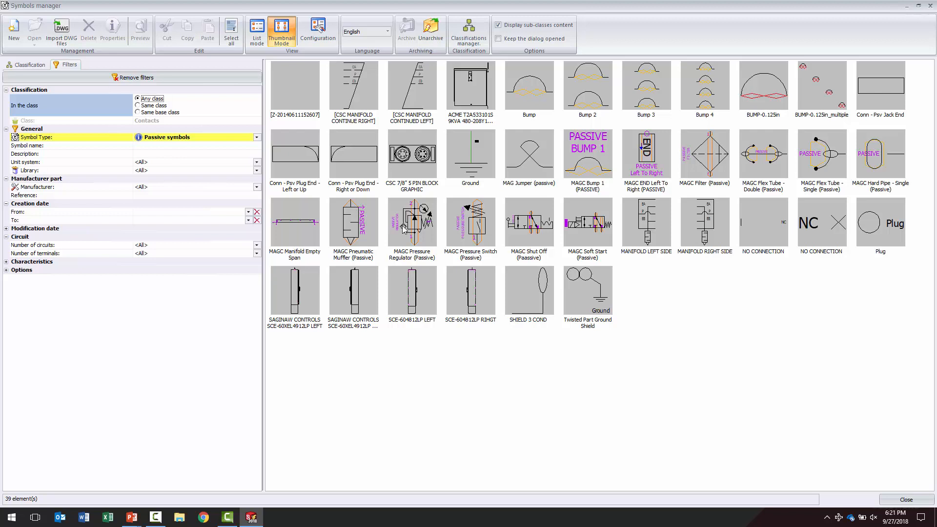
# Switch to the PowerPoint slide show and advance to the slide about adding terminal end anchors
pyautogui.moveTo(137, 523)
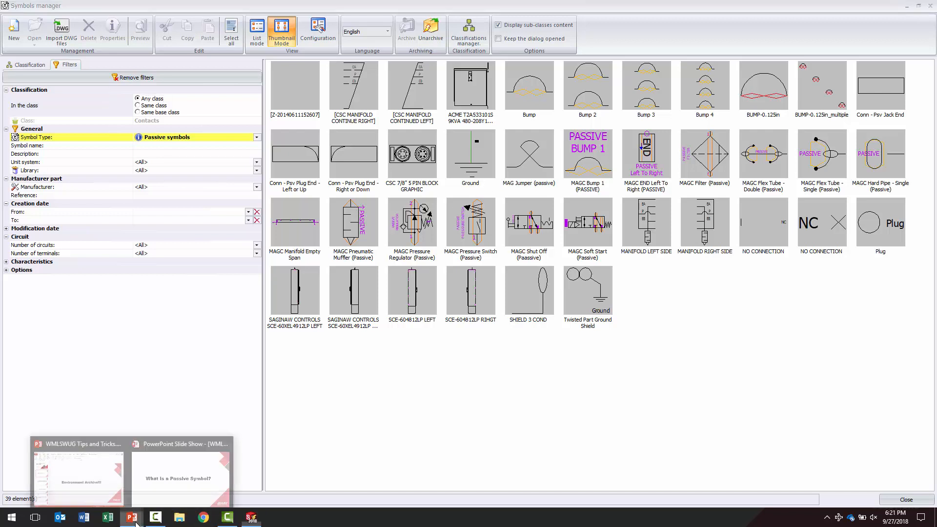
pyautogui.click(166, 488)
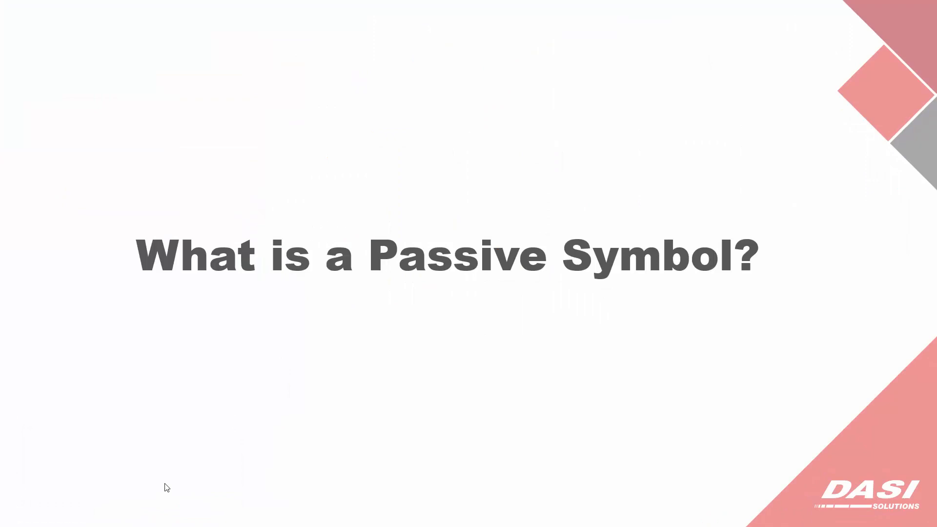
pyautogui.click(165, 484)
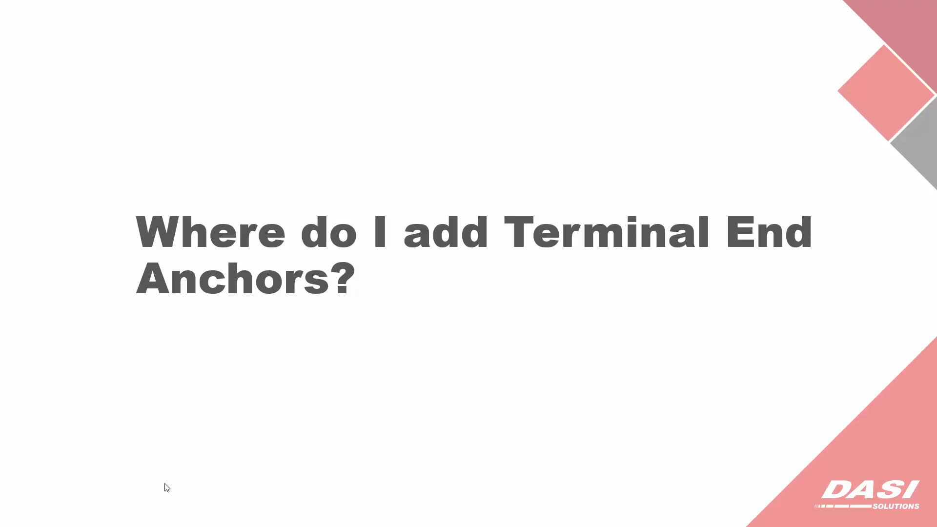
# Switch back to SOLIDWORKS Electrical and close the Symbols manager
pyautogui.hotkey('alt', 'Tab')
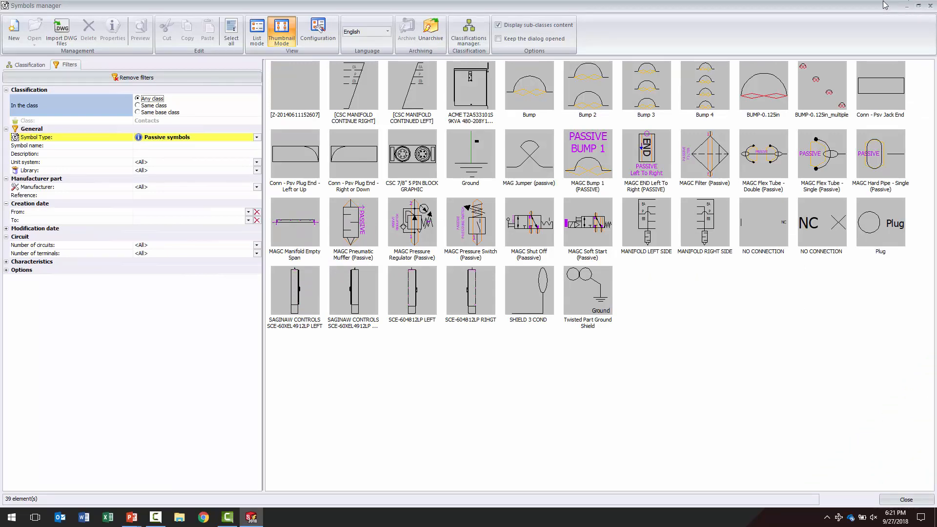
pyautogui.click(931, 6)
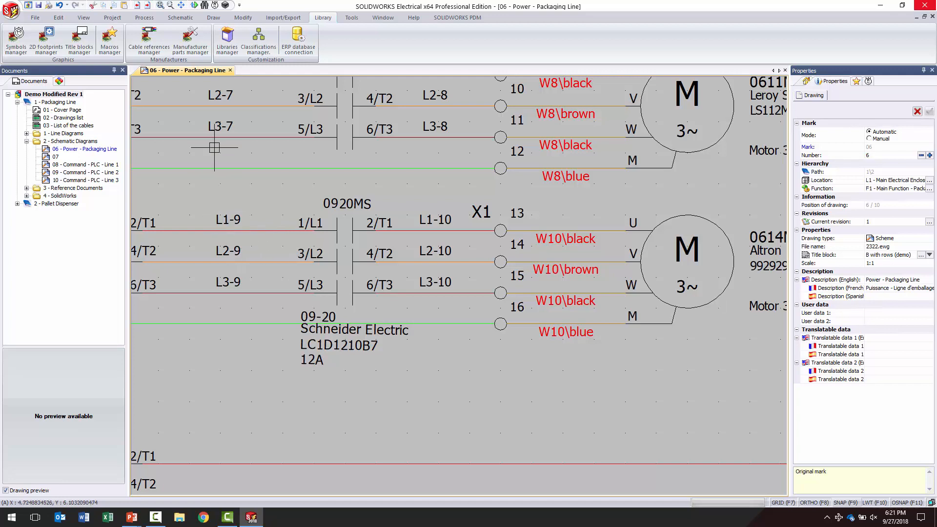
# Examine the manufacturer parts of location L11 - Chassis under the Main Electrical Enclosure, then cancel and close the Locations manager
pyautogui.click(114, 19)
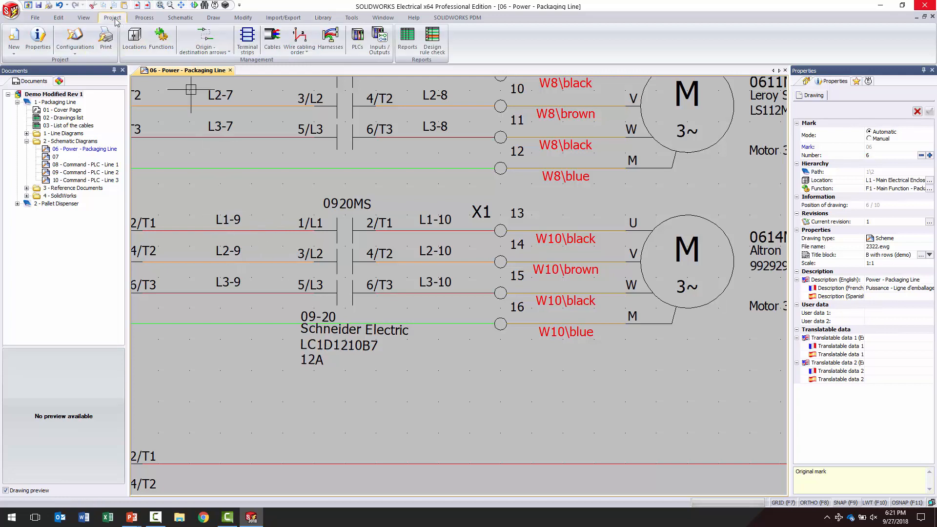
pyautogui.click(134, 44)
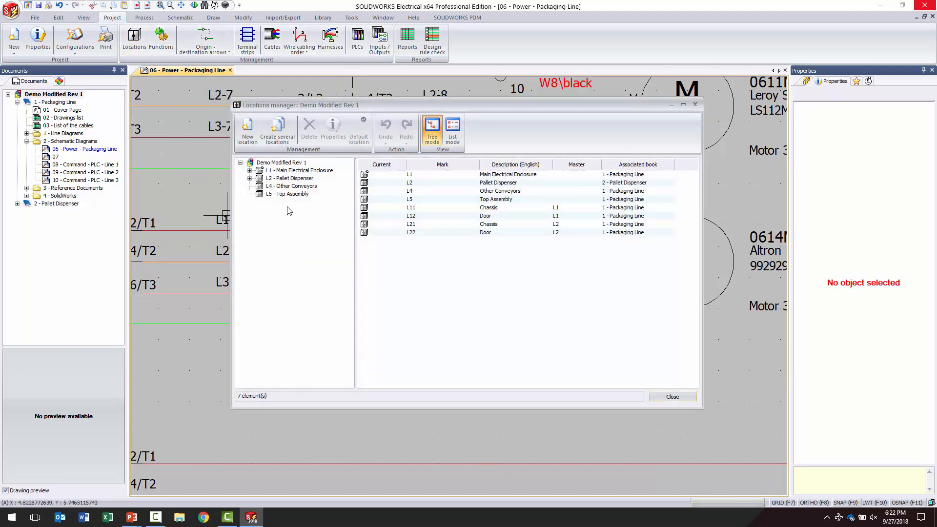
pyautogui.click(249, 171)
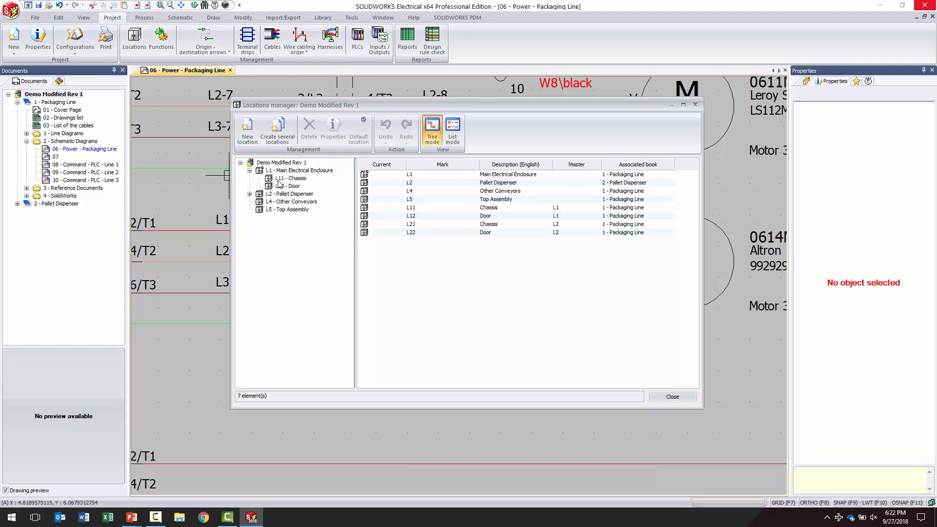
pyautogui.click(293, 178)
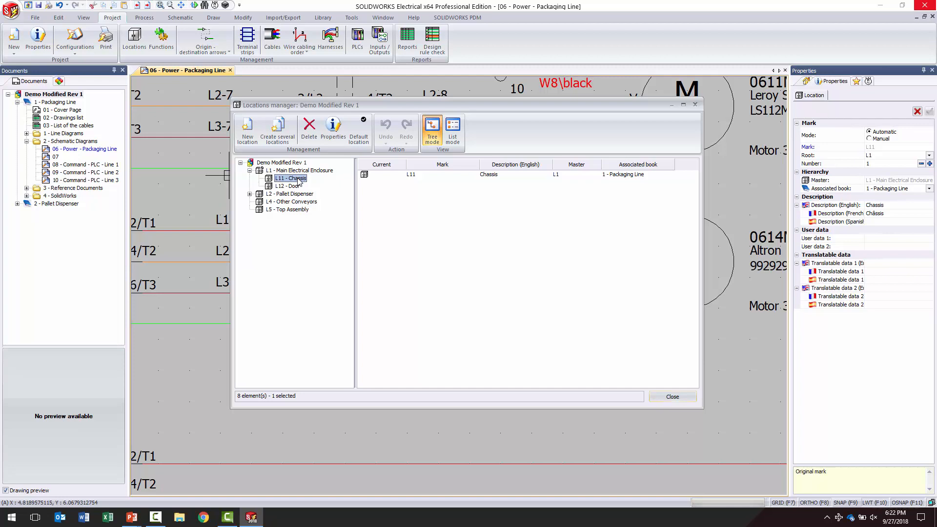
pyautogui.click(332, 126)
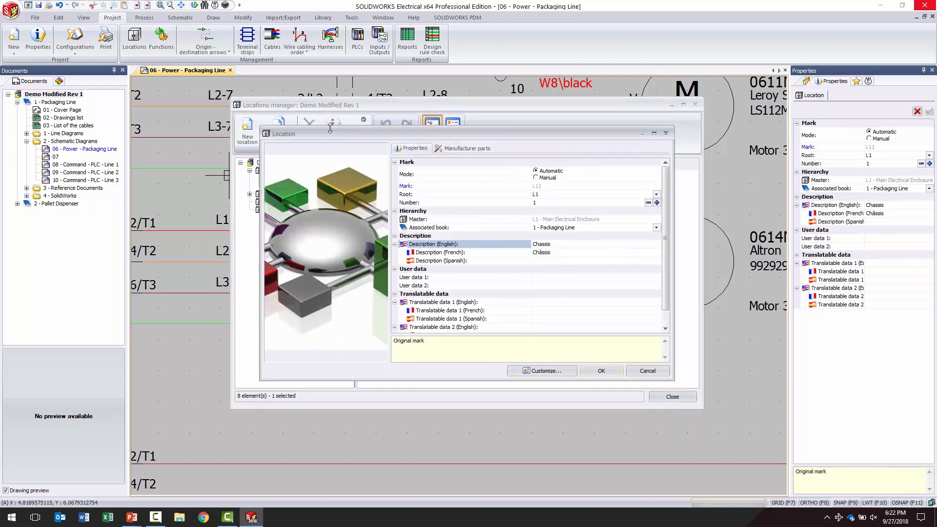
pyautogui.click(471, 152)
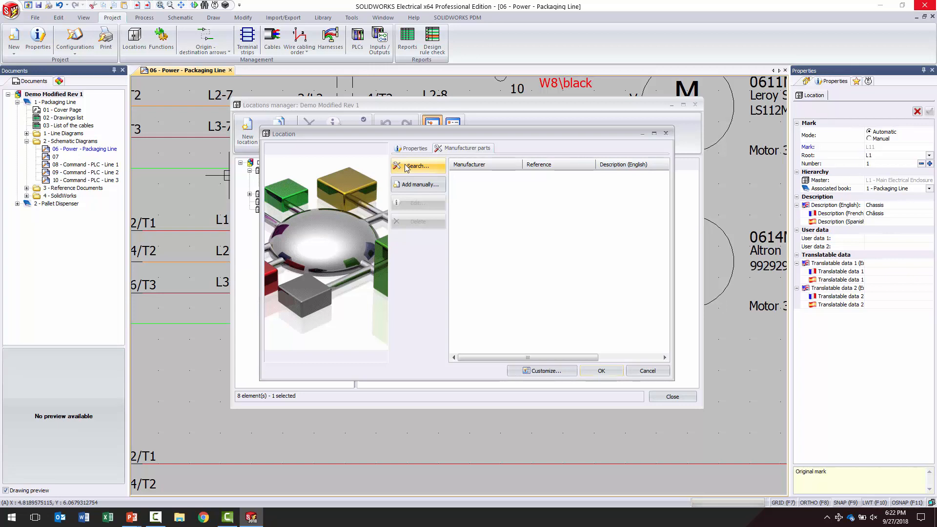
pyautogui.click(637, 374)
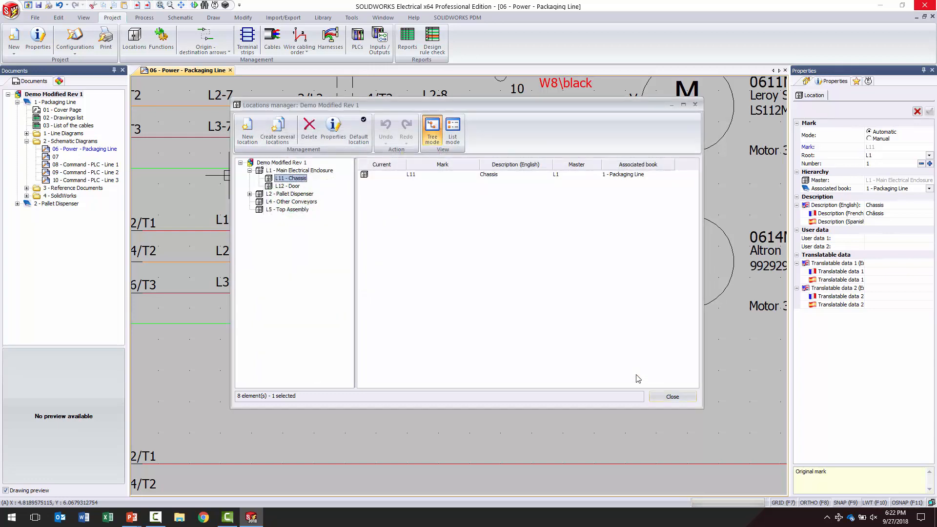
pyautogui.click(668, 397)
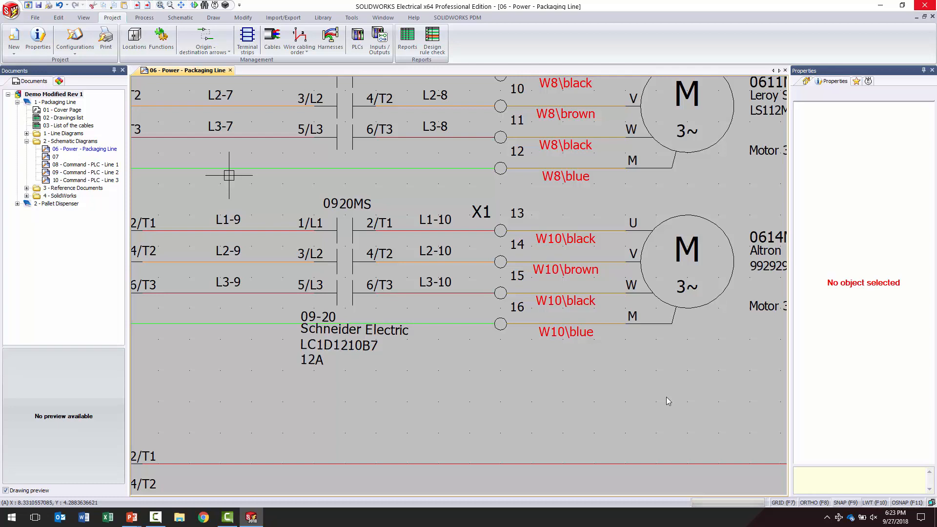
# Open the manufacturer parts and circuits in the properties of terminal strip X1, reached from its terminal 13
pyautogui.click(499, 240)
pyautogui.rightClick(499, 239)
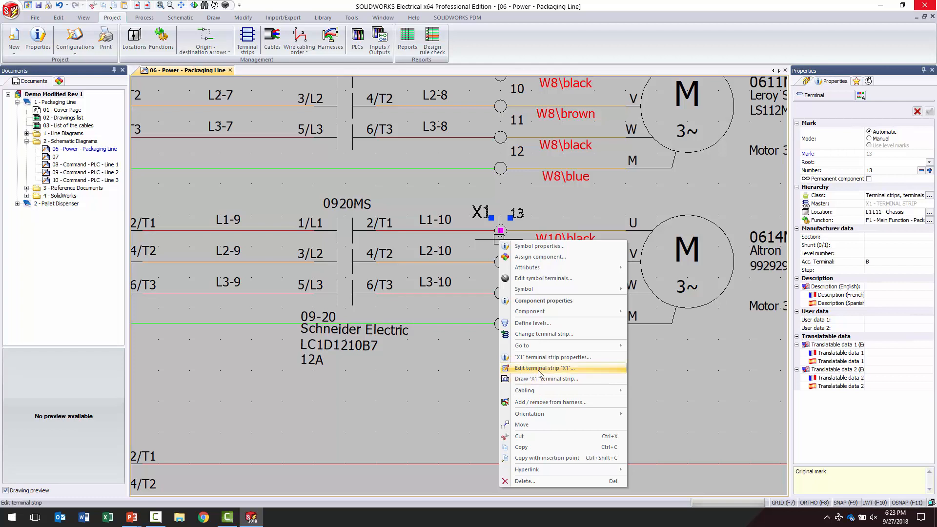
pyautogui.click(561, 357)
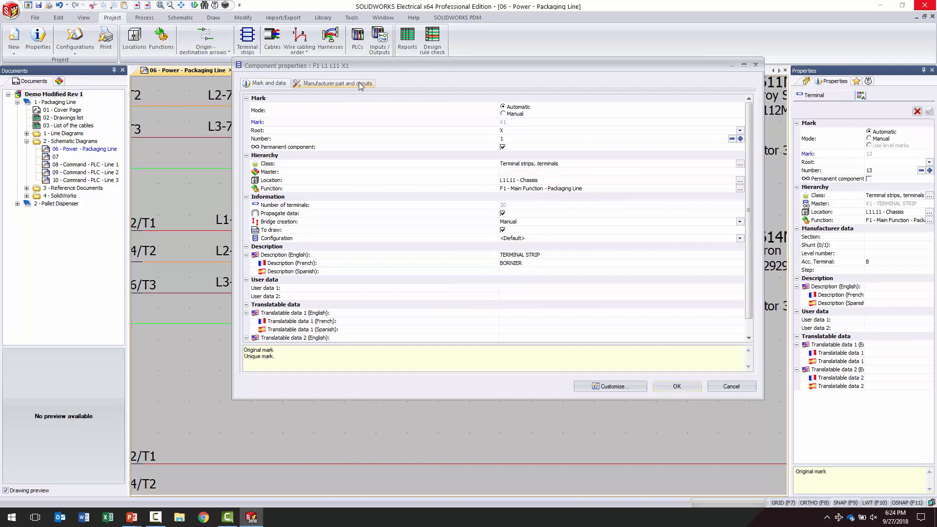
pyautogui.click(360, 85)
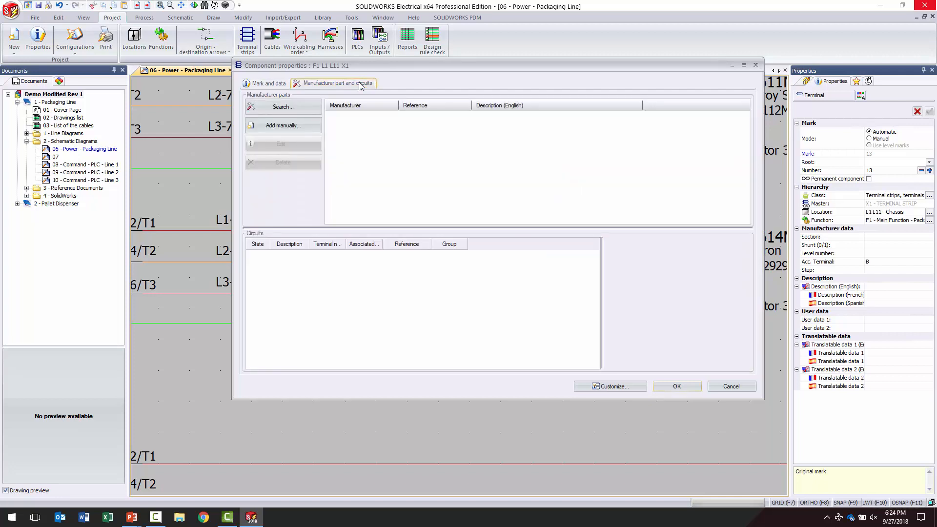
# Search for manufacturer parts for terminal strip X1 from all manufacturers with "anchor" in the English description
pyautogui.click(269, 110)
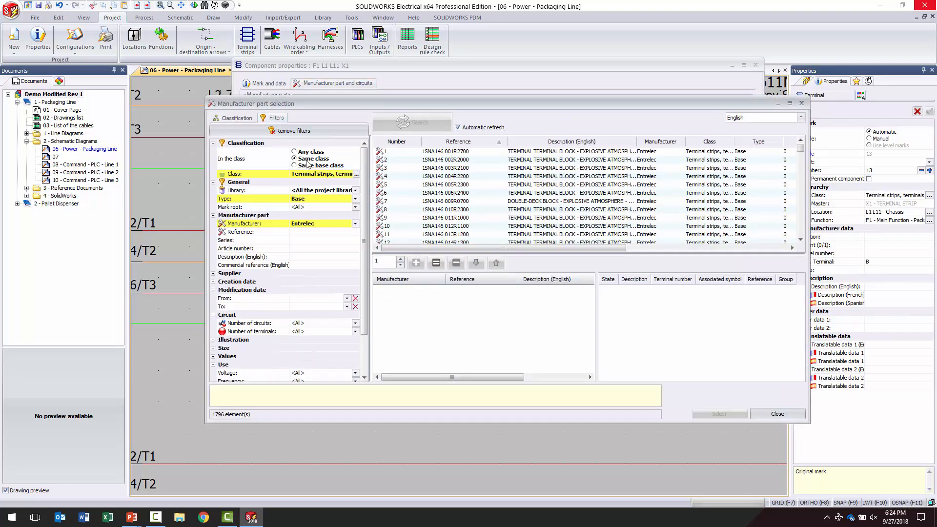
pyautogui.click(355, 223)
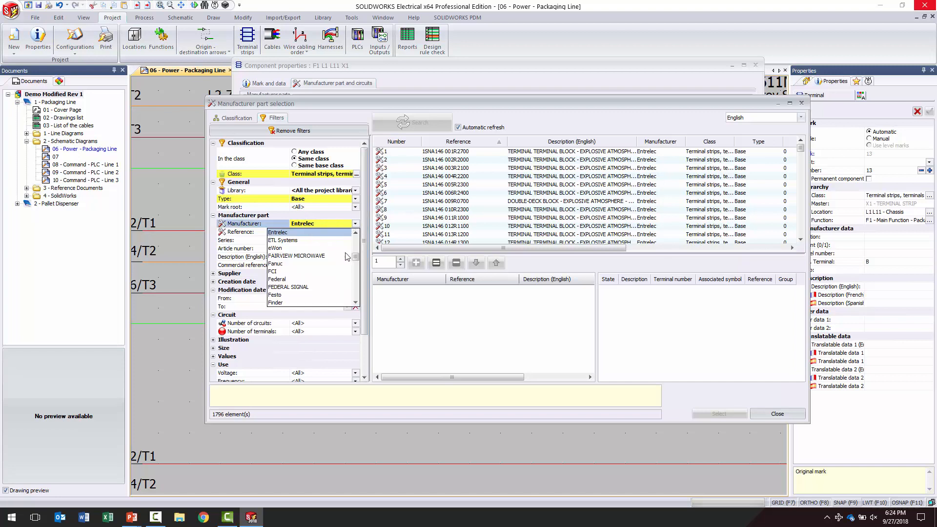
pyautogui.moveTo(356, 257); pyautogui.dragTo(356, 233)
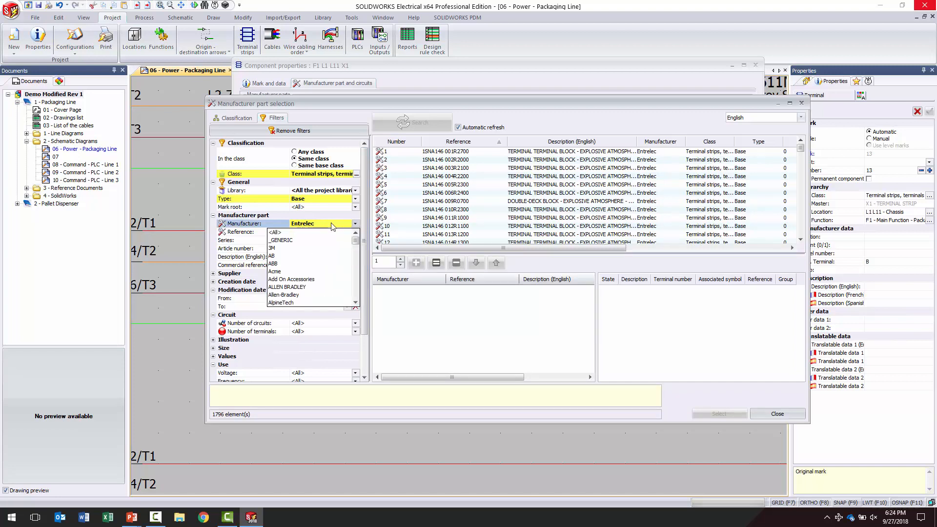
pyautogui.click(281, 235)
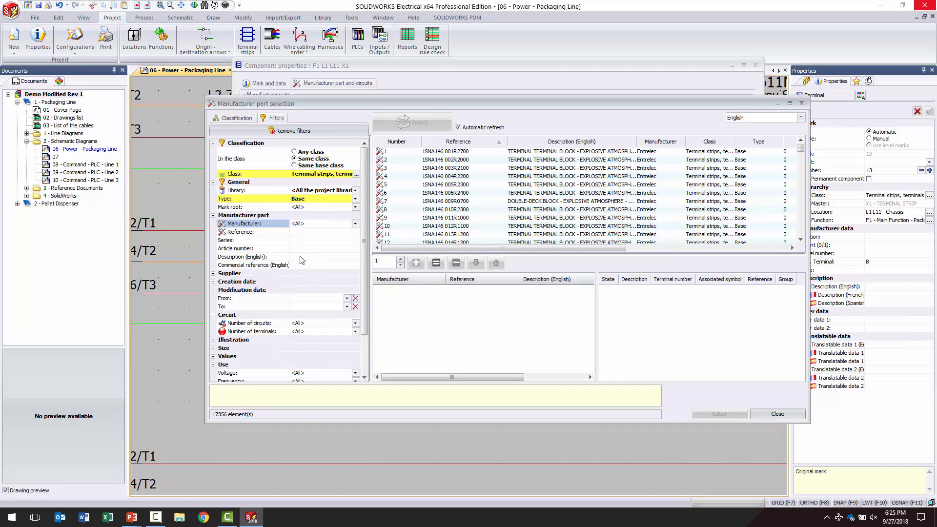
pyautogui.click(300, 257)
pyautogui.write('anchor')
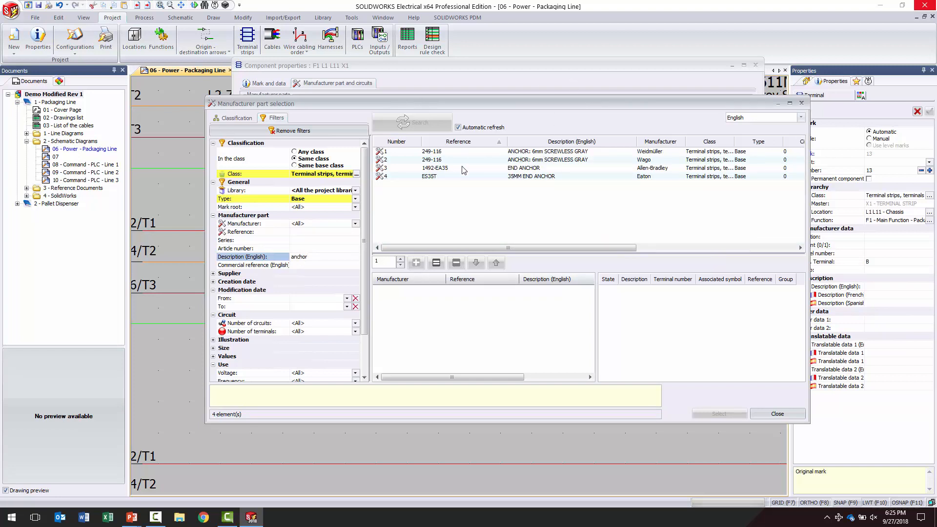
# Add two Allen-Bradley 1492-EA35 end anchors to the part selection for terminal strip X1
pyautogui.click(445, 168)
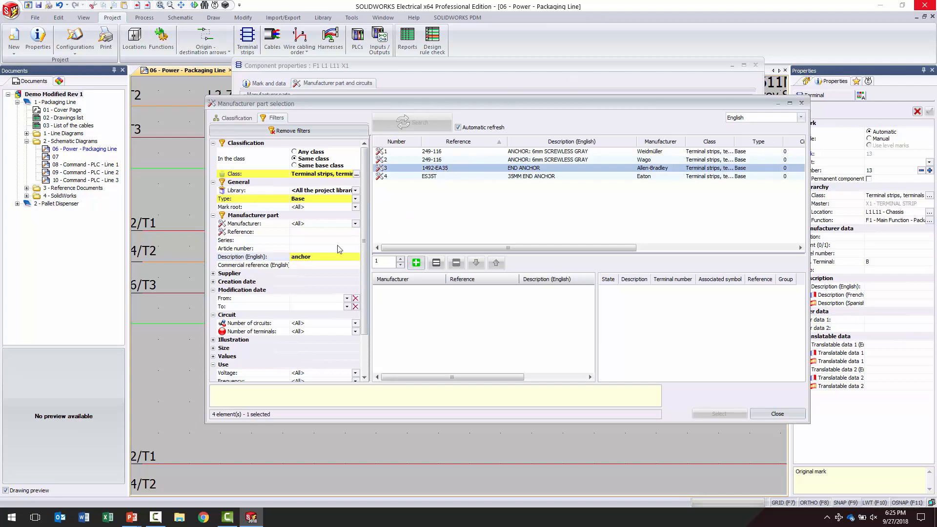
pyautogui.click(400, 263)
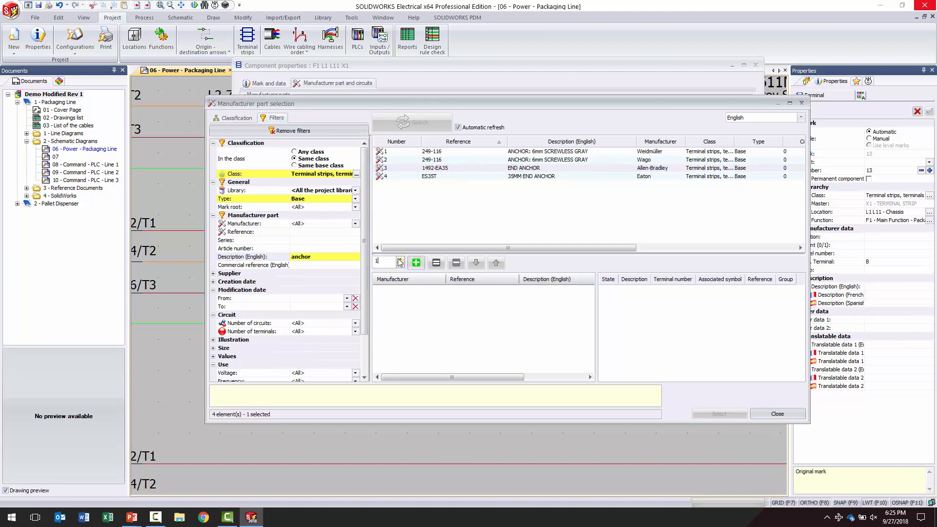
pyautogui.click(400, 260)
pyautogui.click(418, 266)
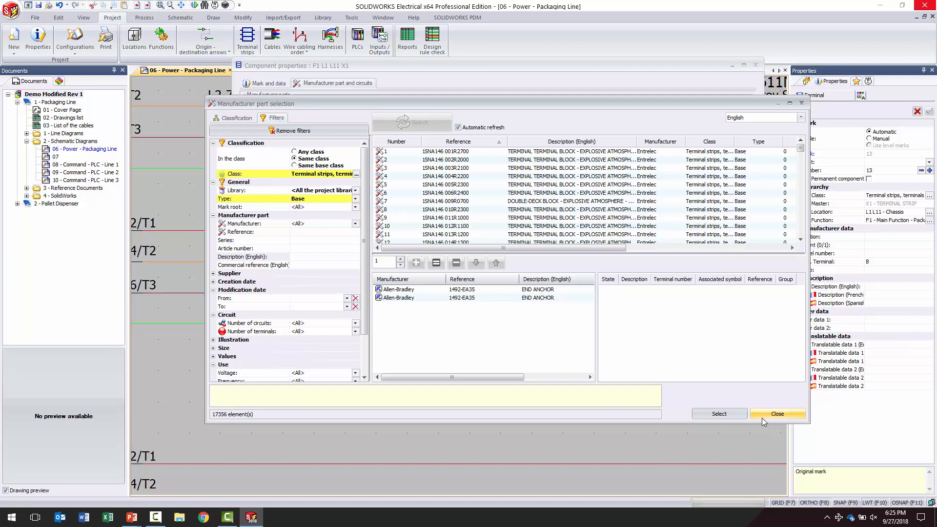
# Switch to the PowerPoint slide show and advance to the slide about adding bumps to wires
pyautogui.hotkey('alt', 'Tab')
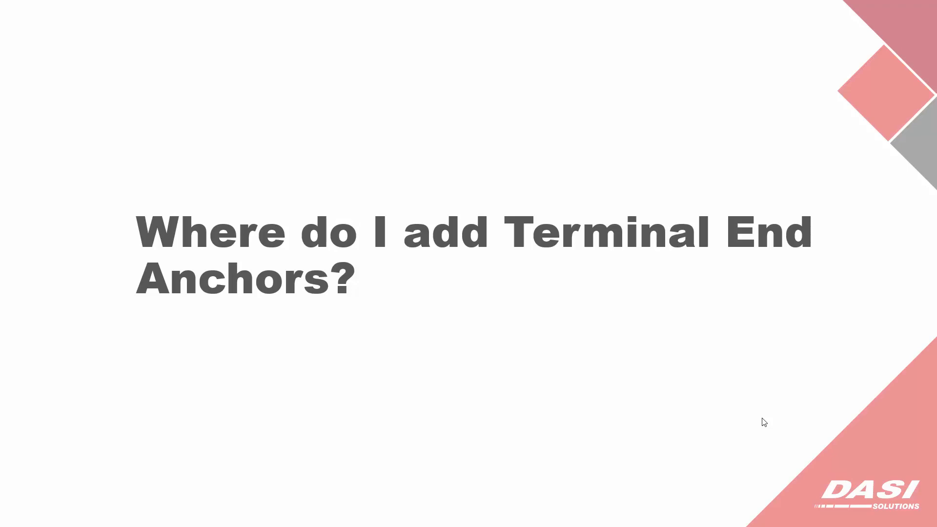
pyautogui.press('Right')
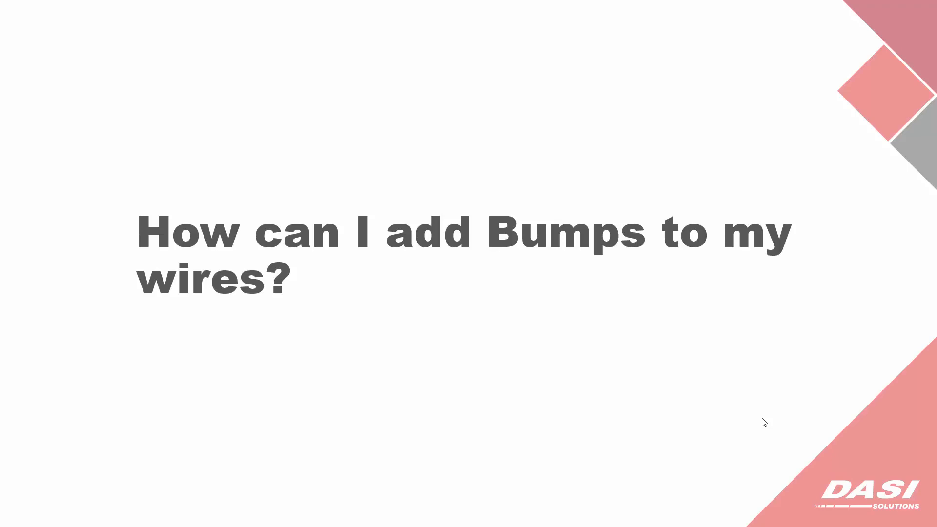
# Switch back to SOLIDWORKS Electrical and close the manufacturer part selection without applying the chosen end anchors
pyautogui.hotkey('alt', 'Tab')
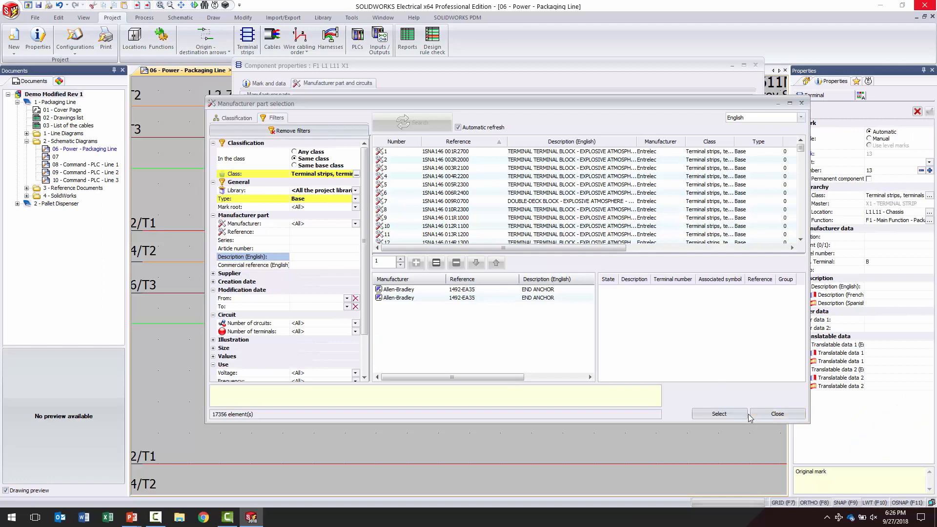
pyautogui.click(752, 415)
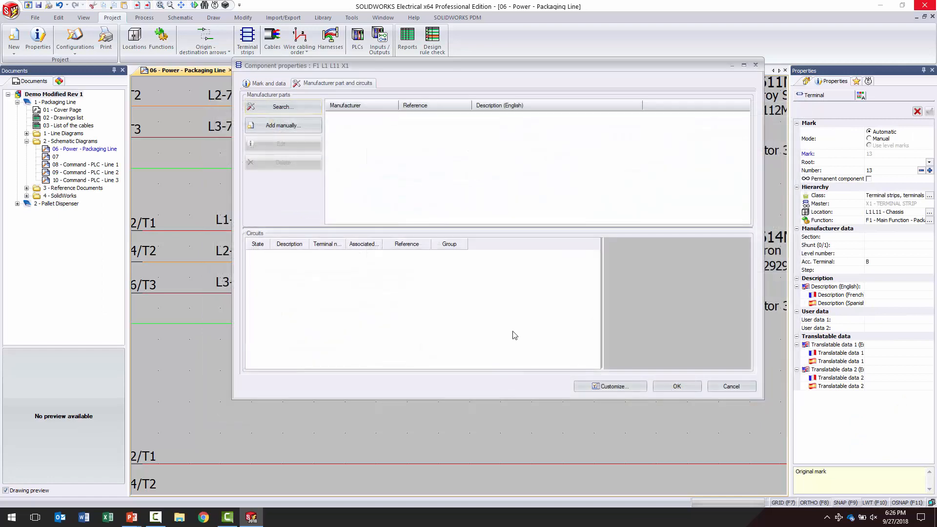
# Close the component properties of terminal strip X1 without changes and bring the wire crossings feeding 0614DISC into view
pyautogui.click(727, 388)
pyautogui.scroll(-3, 354, 319)
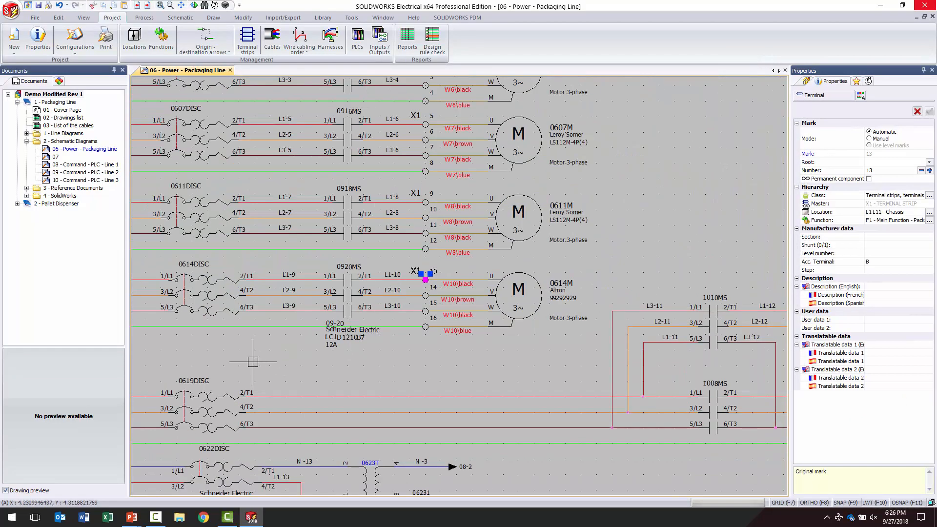
pyautogui.moveTo(252, 361); pyautogui.dragTo(530, 357, button='middle')
pyautogui.scroll(5, 398, 301)
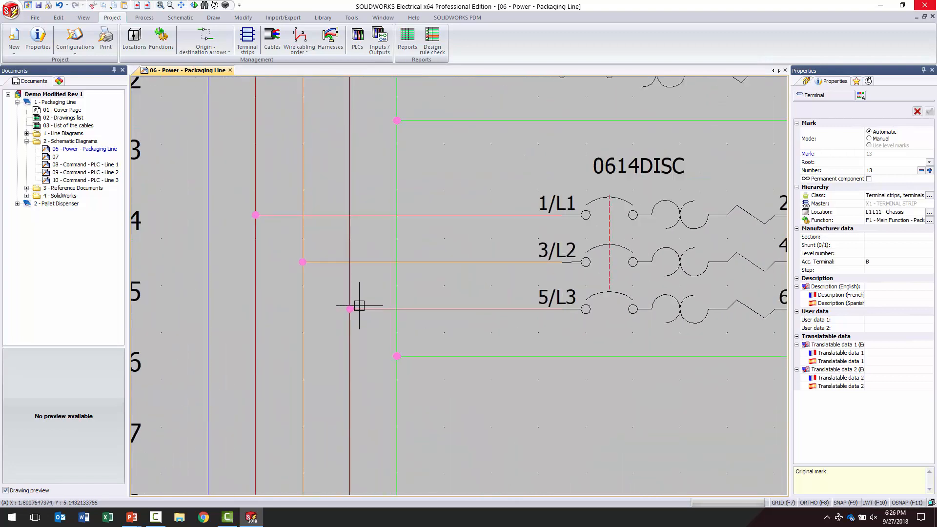
pyautogui.scroll(2, 359, 306)
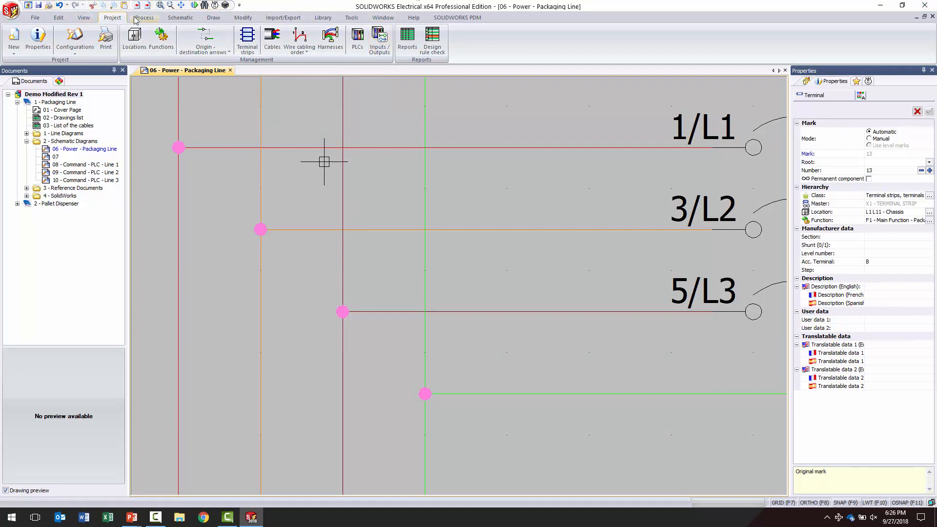
# Start inserting a symbol and search the symbol library in any class for "bump" in the description
pyautogui.click(180, 20)
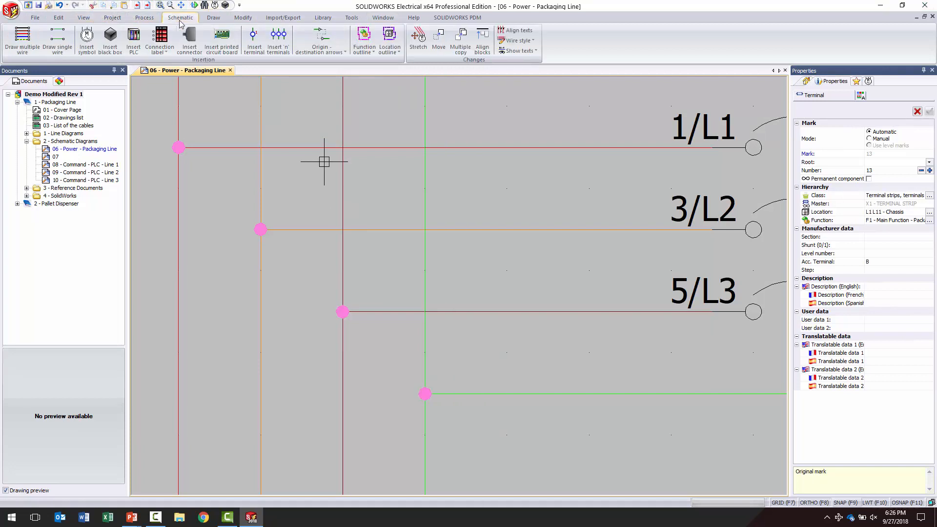
pyautogui.click(88, 44)
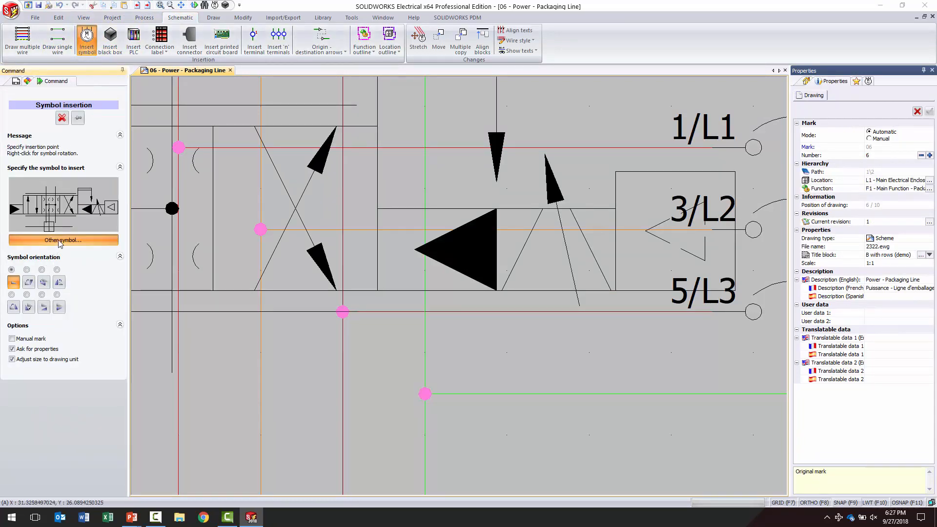
pyautogui.click(60, 240)
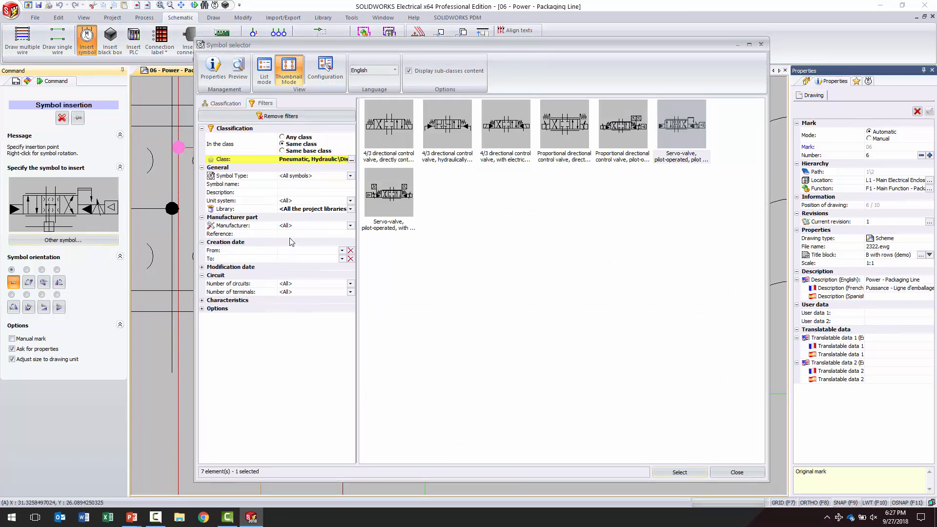
pyautogui.click(285, 192)
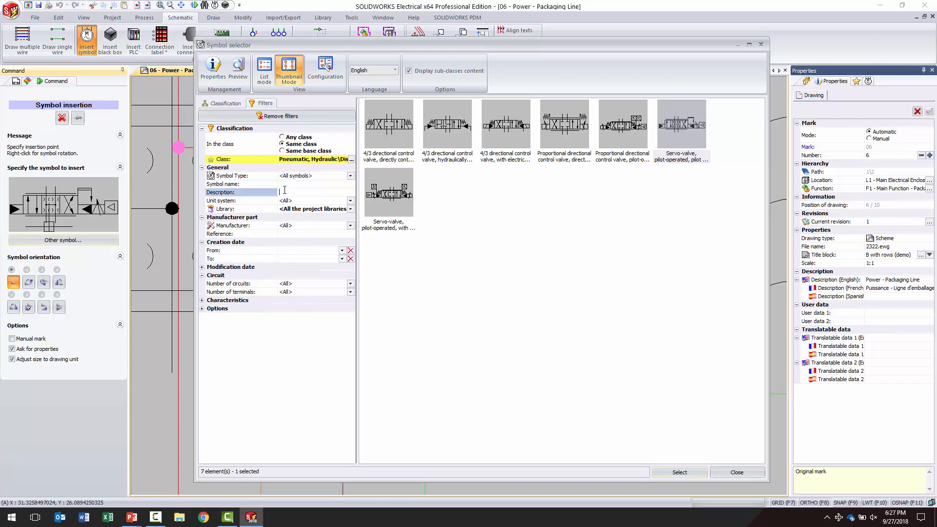
pyautogui.write('bump')
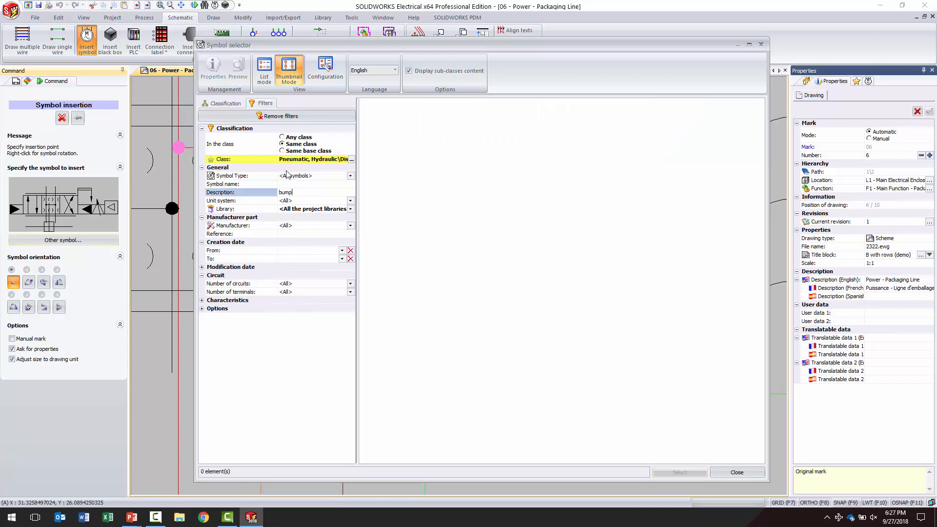
pyautogui.click(285, 138)
# Insert the single Bump symbol on 0614DISC's 1/L1 wire where it crosses the vertical orange wire
pyautogui.click(391, 141)
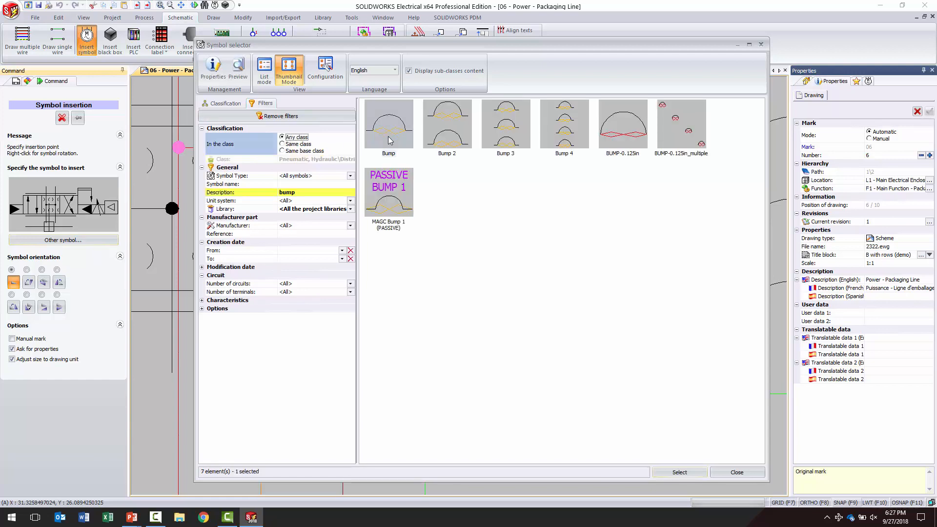
pyautogui.click(679, 472)
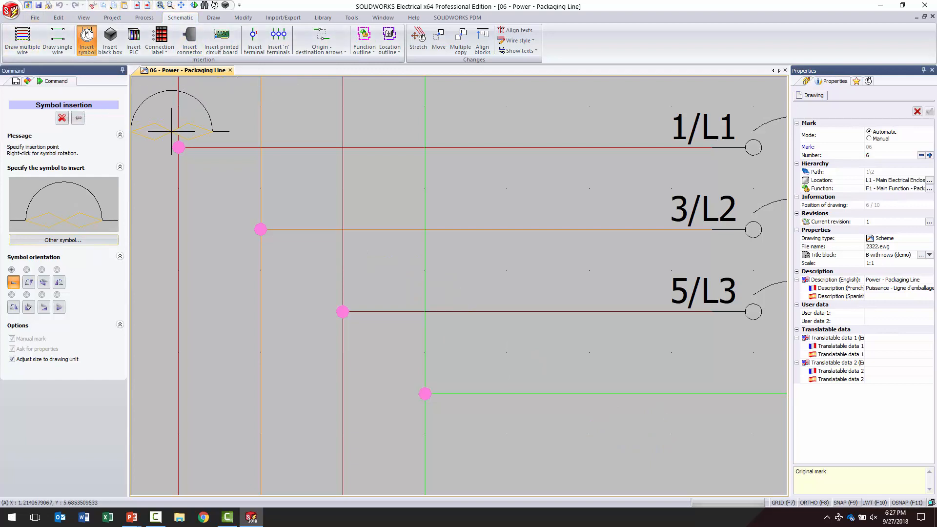
pyautogui.click(260, 146)
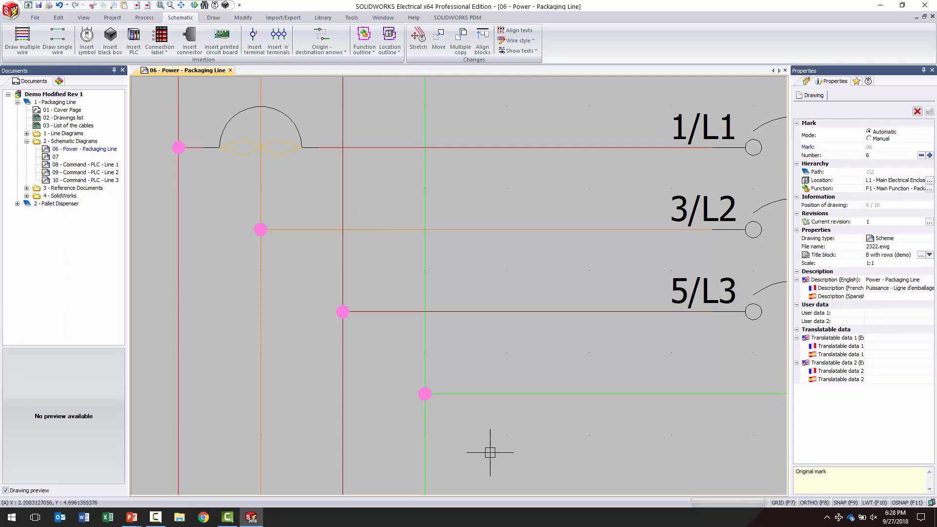
# Turn off the display of wipeout frames in the drawing parameters of 06 - Power - Packaging Line
pyautogui.rightClick(816, 503)
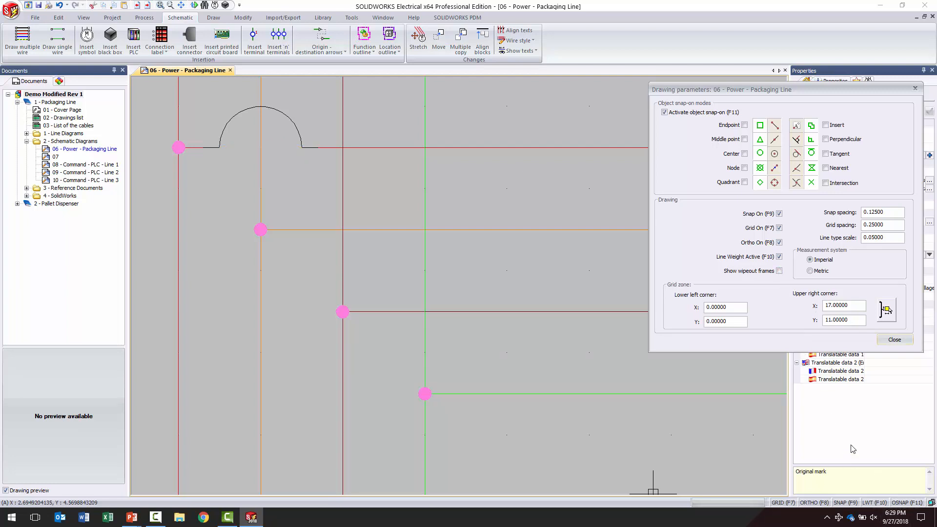
pyautogui.click(896, 339)
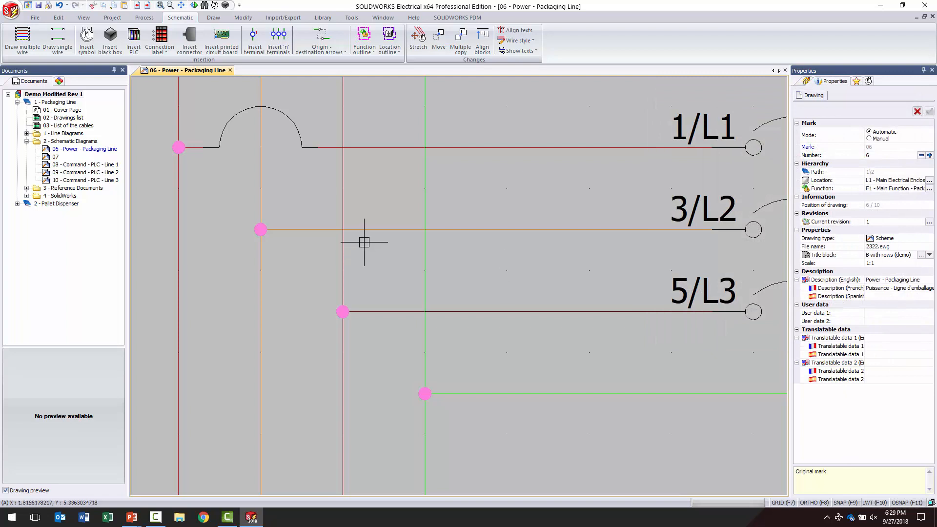
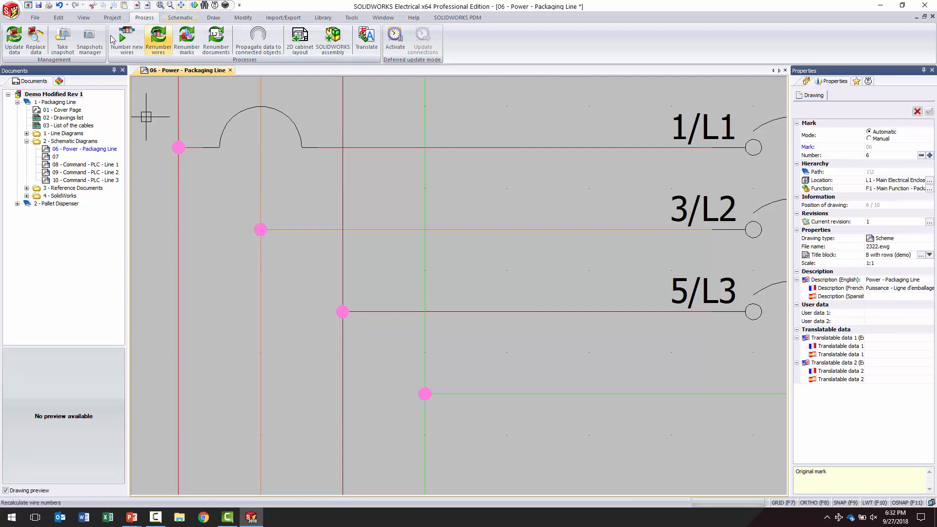
# Take a project snapshot named Demo Modified Rev 1_2018-09-27_18-32, continuing without updating the reports and terminal strip drawings
pyautogui.click(61, 46)
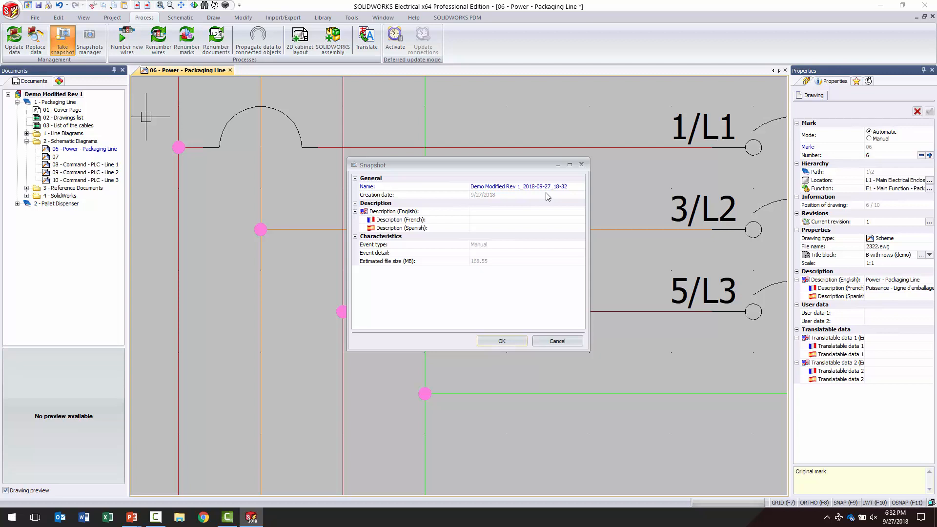
pyautogui.click(503, 342)
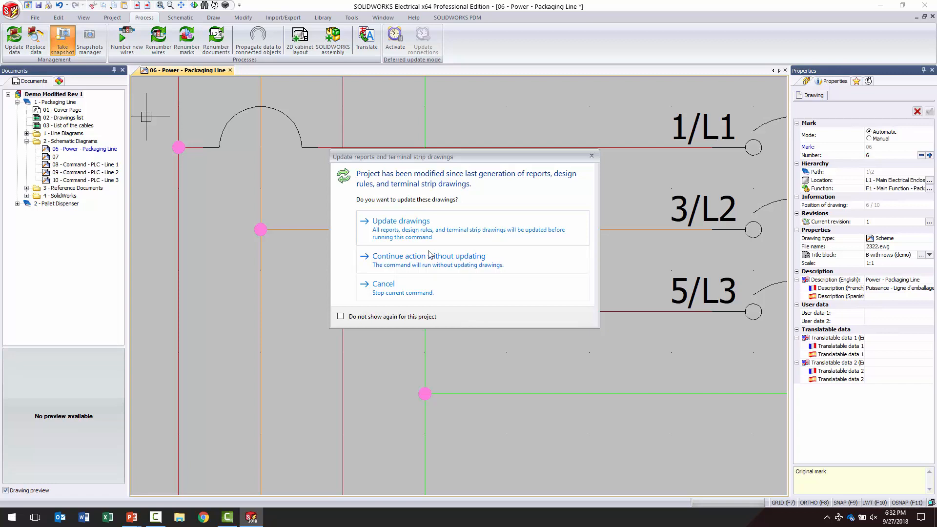
pyautogui.click(387, 259)
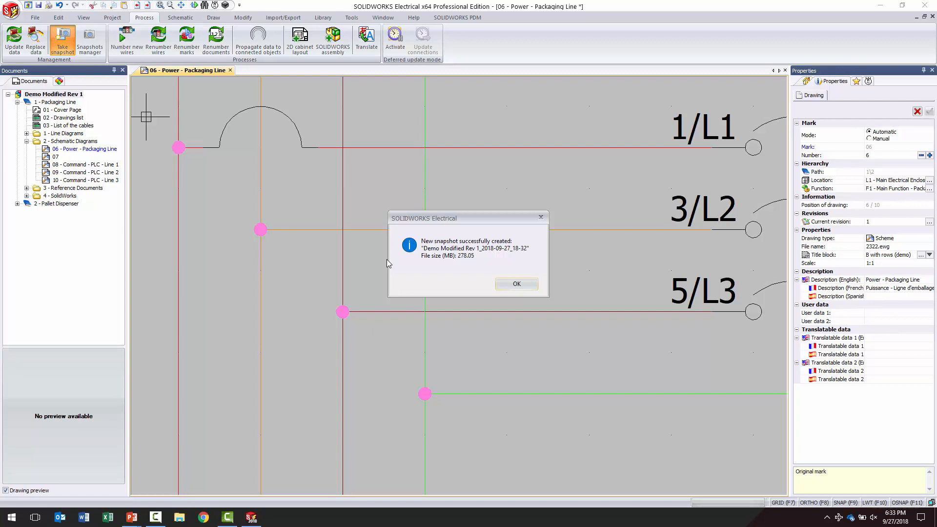
pyautogui.click(517, 285)
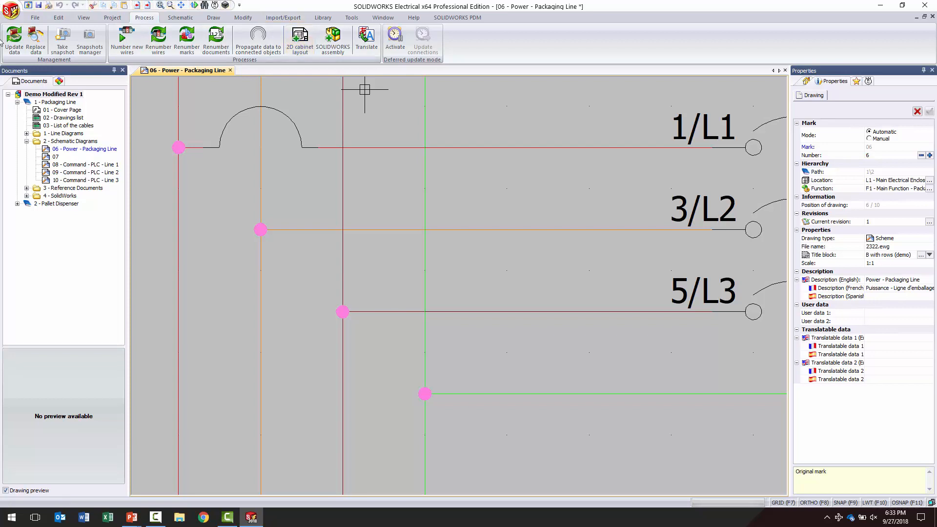
# Open the snapshots manager, and switch to the PowerPoint slide show to advance past the "What are Snapshots?" slide
pyautogui.click(97, 48)
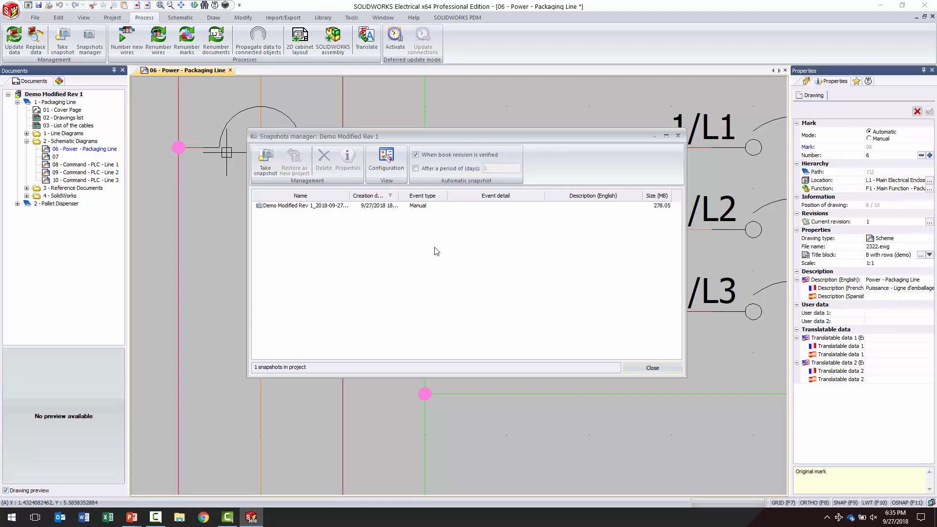
pyautogui.hotkey('alt', 'Tab')
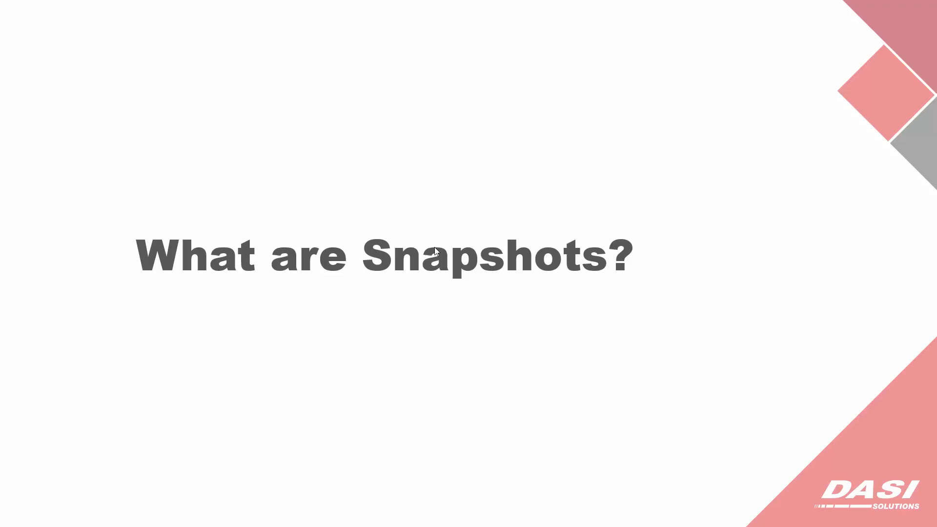
pyautogui.click(435, 247)
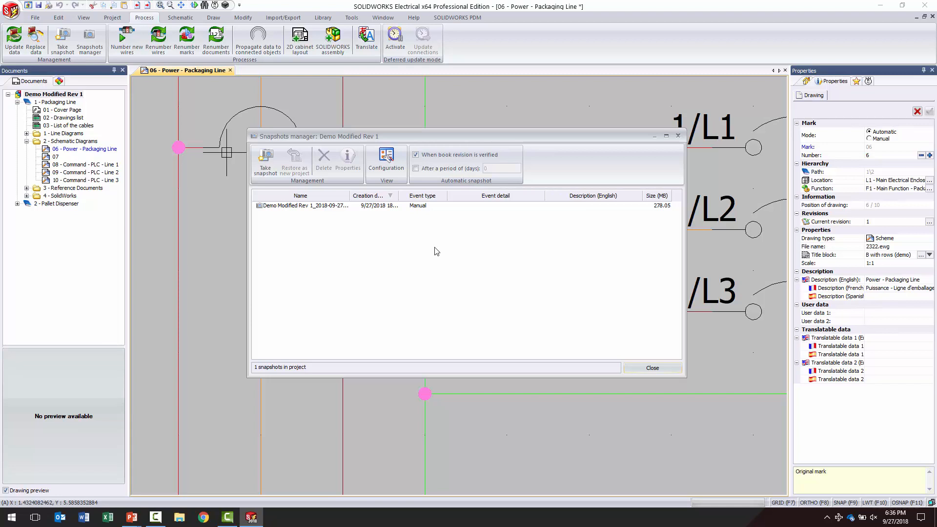
# Back in SOLIDWORKS Electrical, close the snapshots manager and bring contactor 0920MS in the 0614M motor circuit into view
pyautogui.click(652, 369)
pyautogui.scroll(-5, 634, 433)
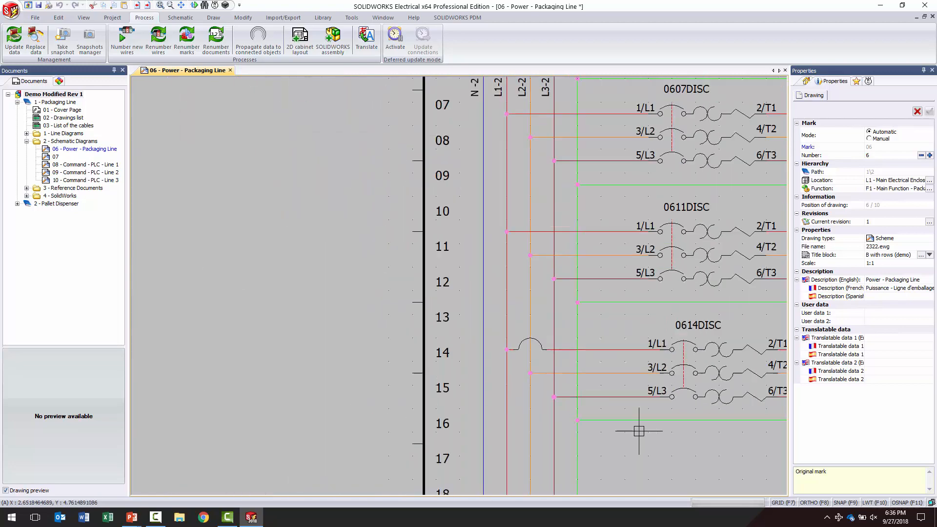
pyautogui.scroll(-2, 634, 433)
pyautogui.moveTo(634, 433); pyautogui.dragTo(253, 381, button='middle')
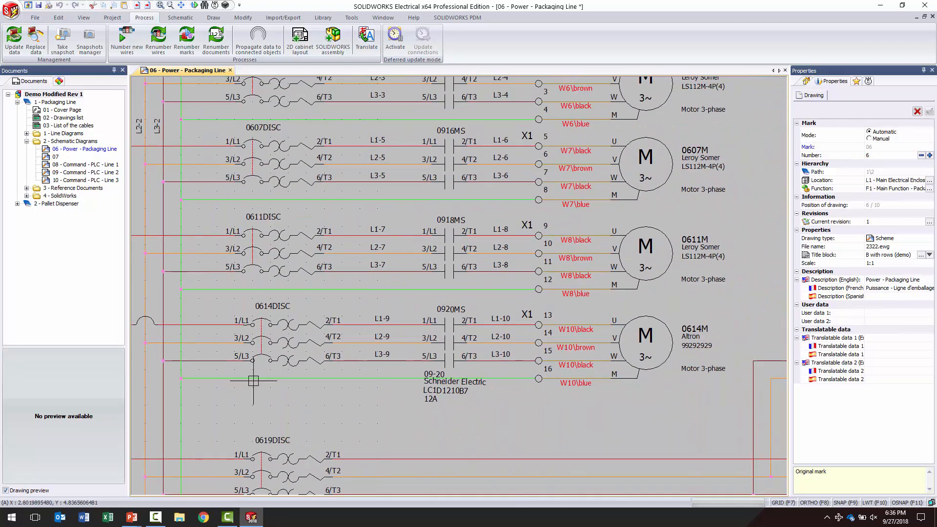
pyautogui.moveTo(476, 372); pyautogui.dragTo(80, 391, button='middle')
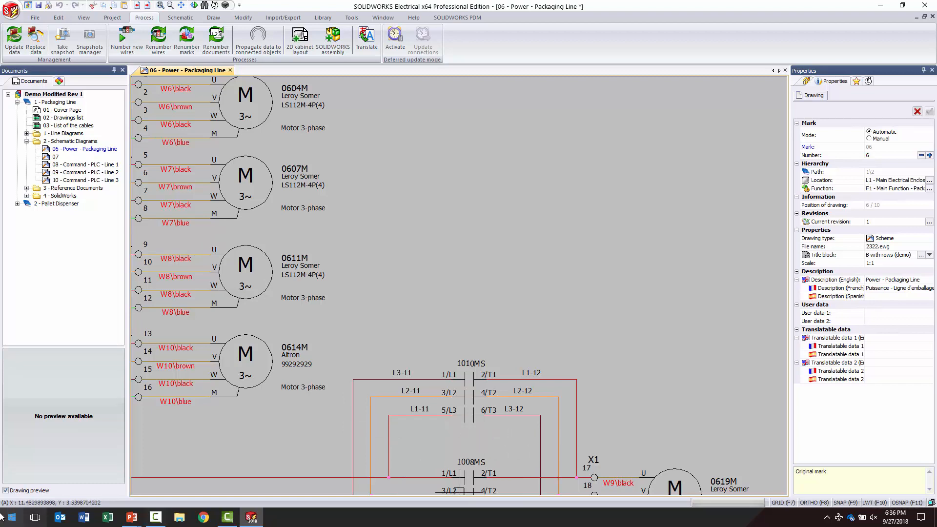
pyautogui.scroll(1, 3, 490)
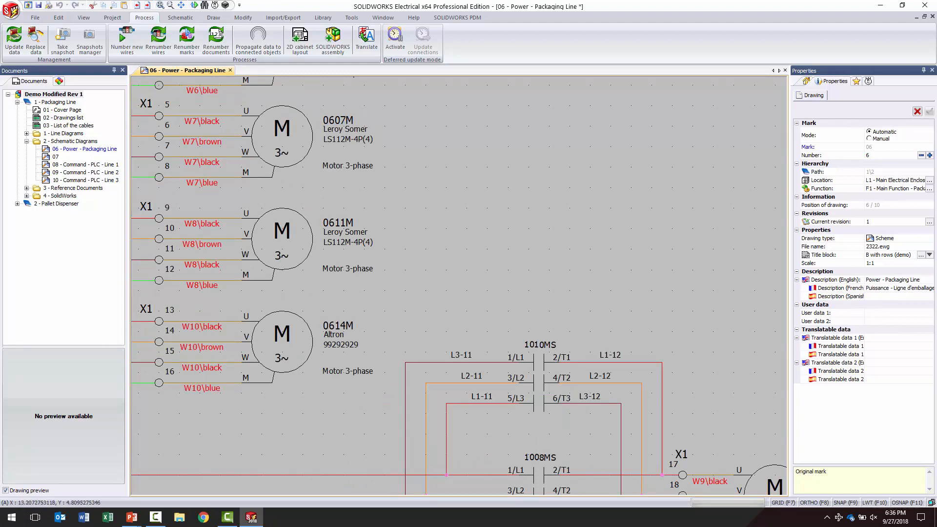
pyautogui.moveTo(553, 372); pyautogui.dragTo(930, 364, button='middle')
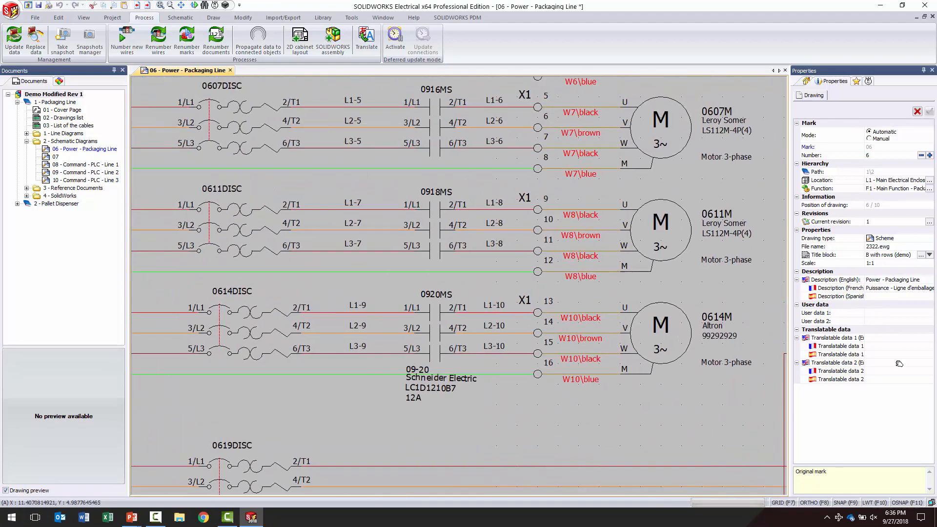
# Review the manufacturer part and circuits in the component properties of contactor 0920MS, and close them
pyautogui.click(447, 335)
pyautogui.rightClick(443, 336)
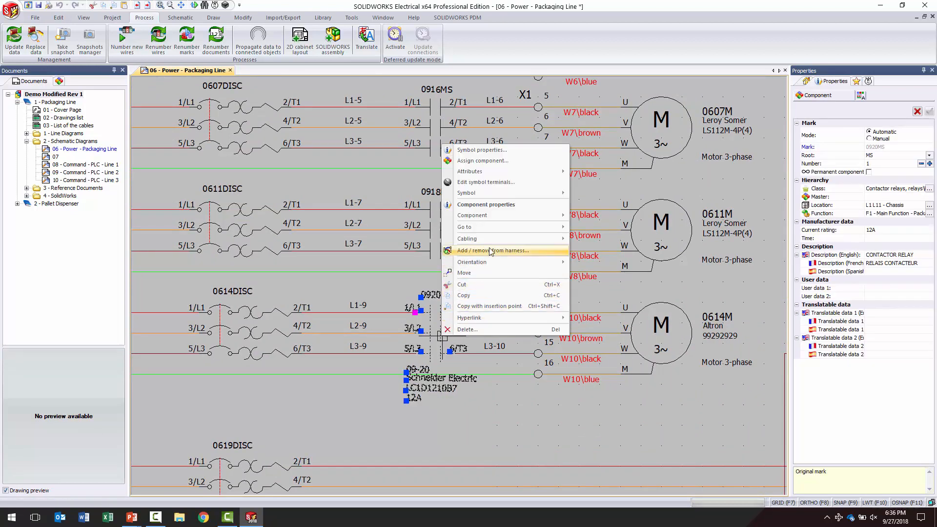
pyautogui.moveTo(498, 229)
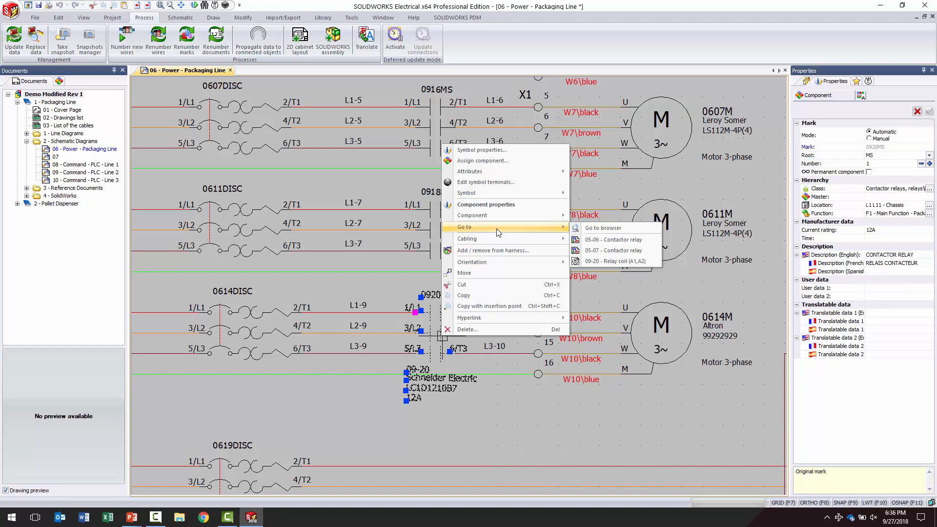
pyautogui.click(527, 206)
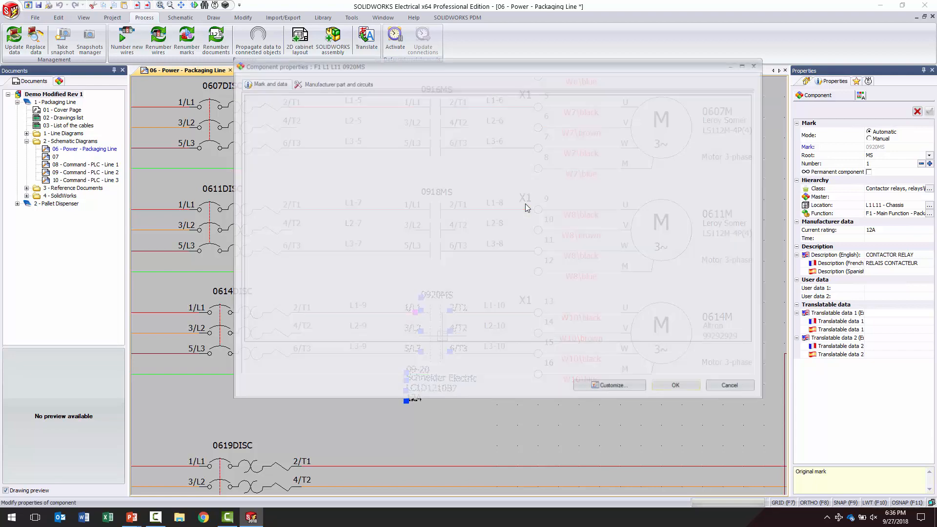
pyautogui.click(349, 85)
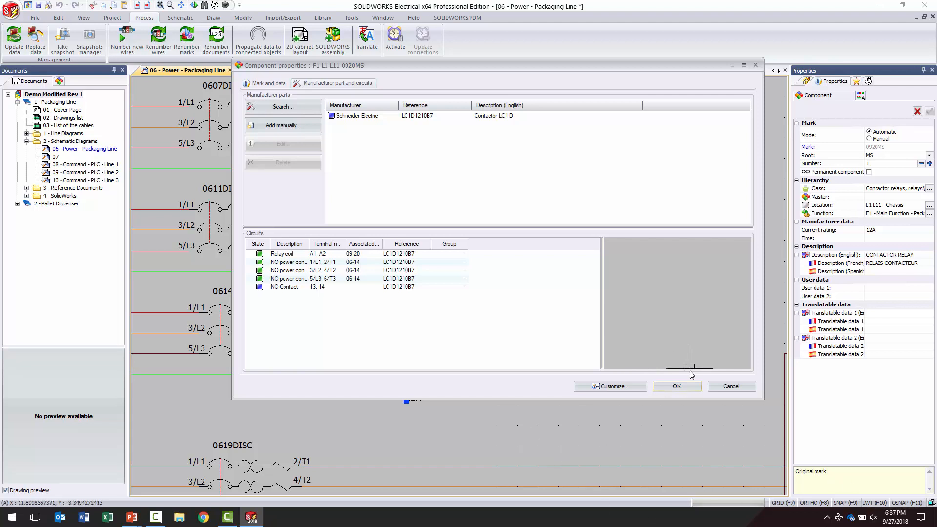
pyautogui.click(682, 385)
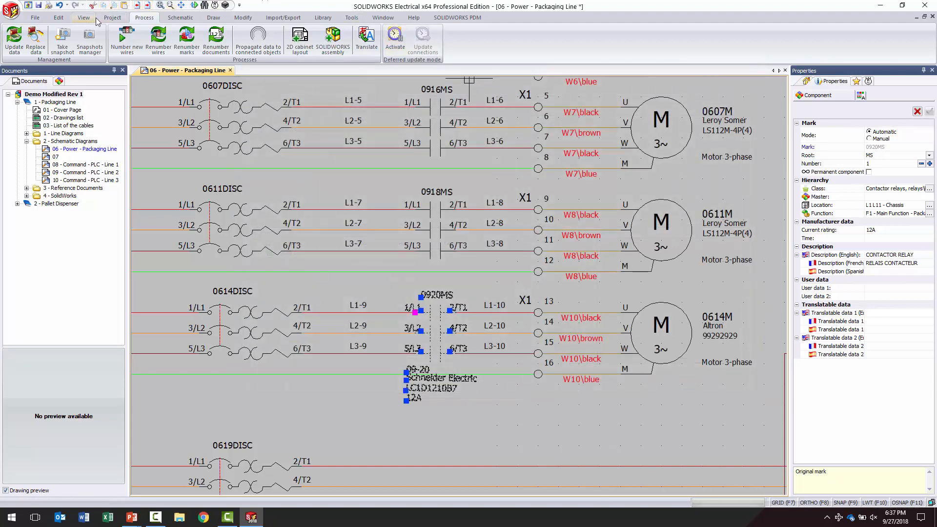
# Open the connection label browser for manufacturer parts and show its tree of project locations
pyautogui.click(180, 17)
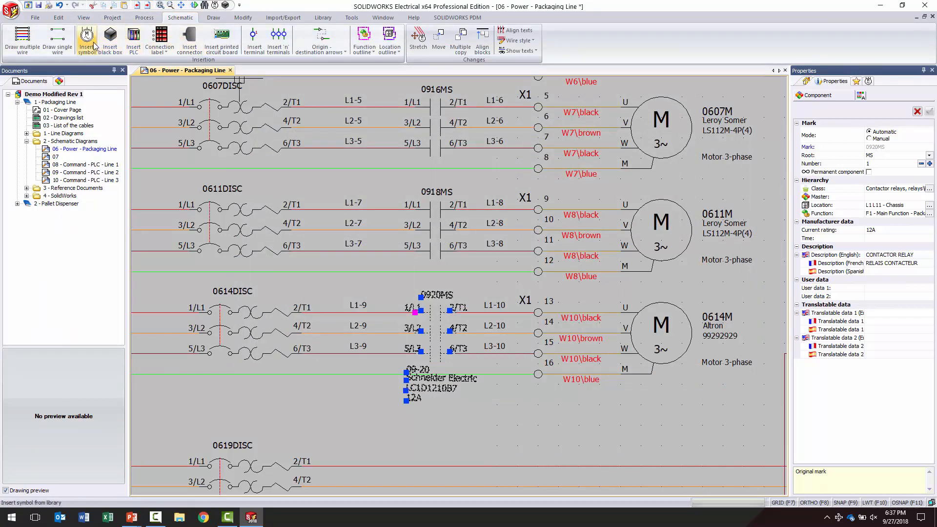
pyautogui.click(168, 52)
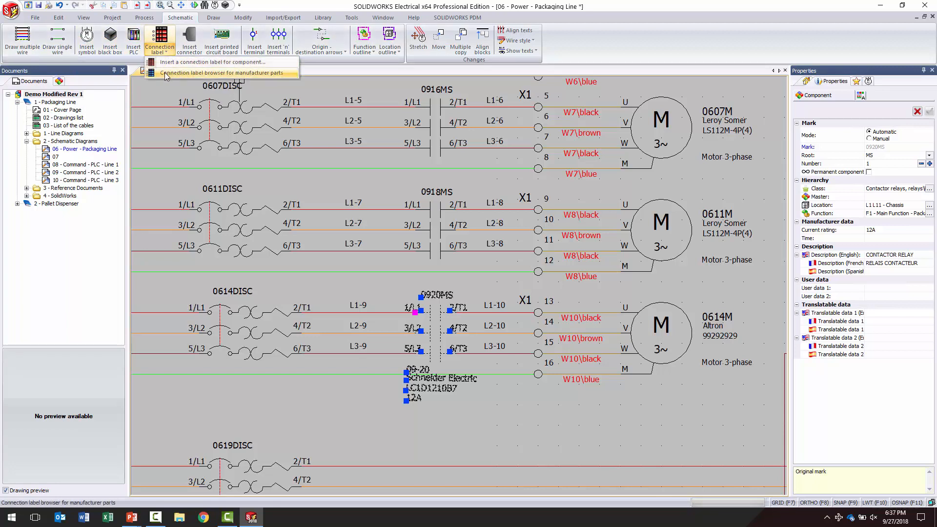
pyautogui.click(172, 74)
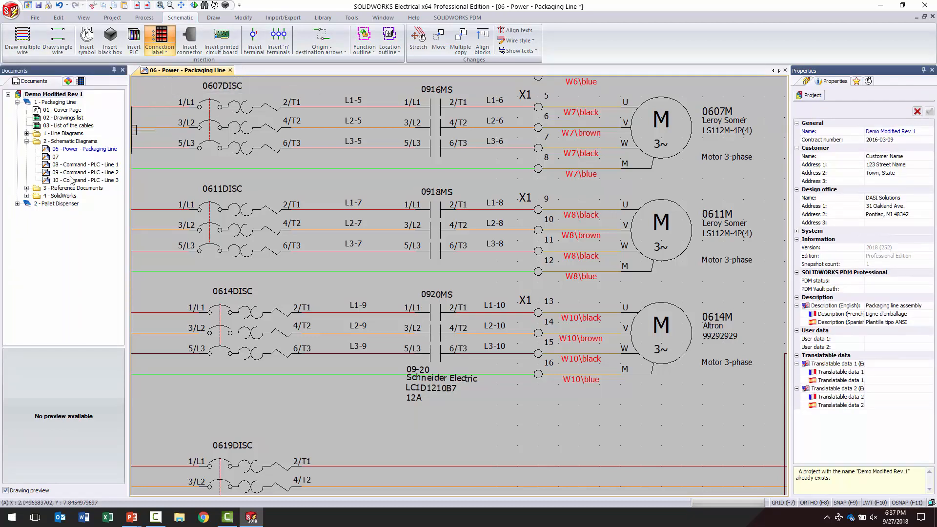
pyautogui.click(81, 82)
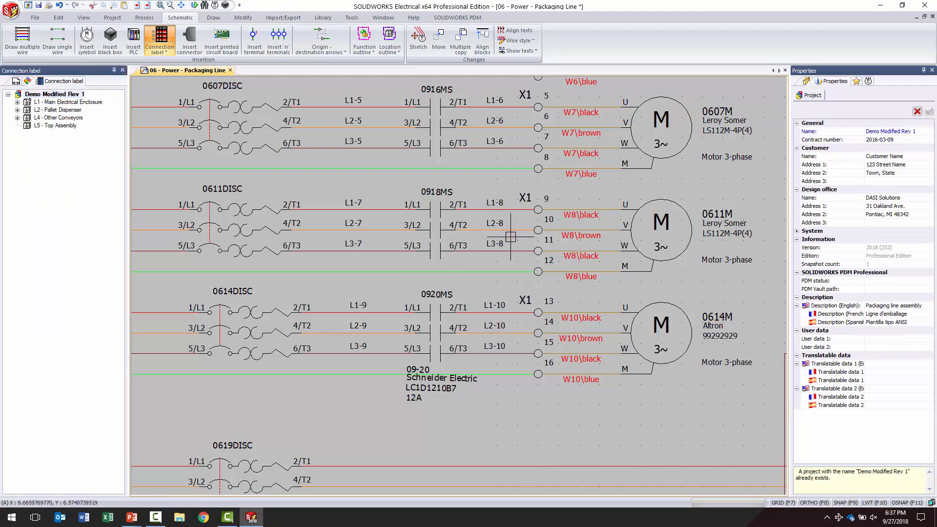
# Start a connection label insertion and choose the "Connection label - 6 rows" symbol
pyautogui.click(437, 307)
pyautogui.rightClick(436, 307)
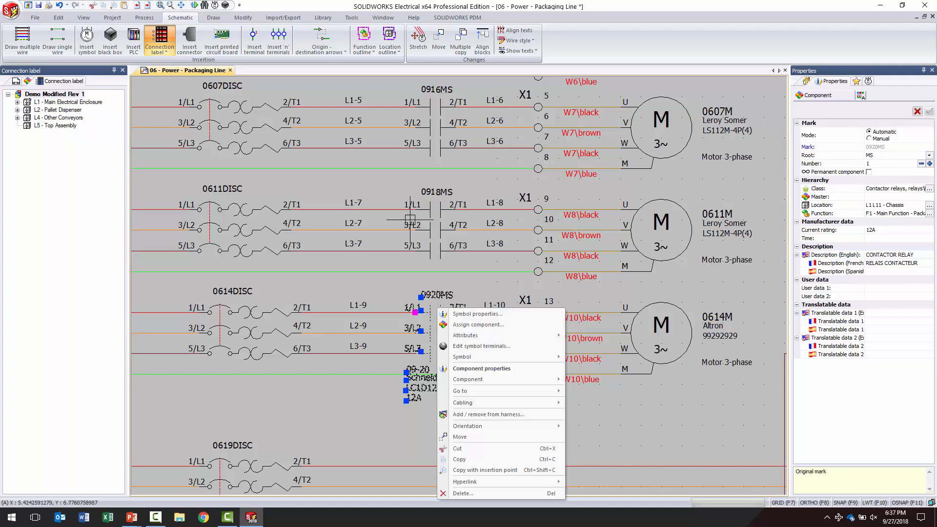
pyautogui.click(168, 42)
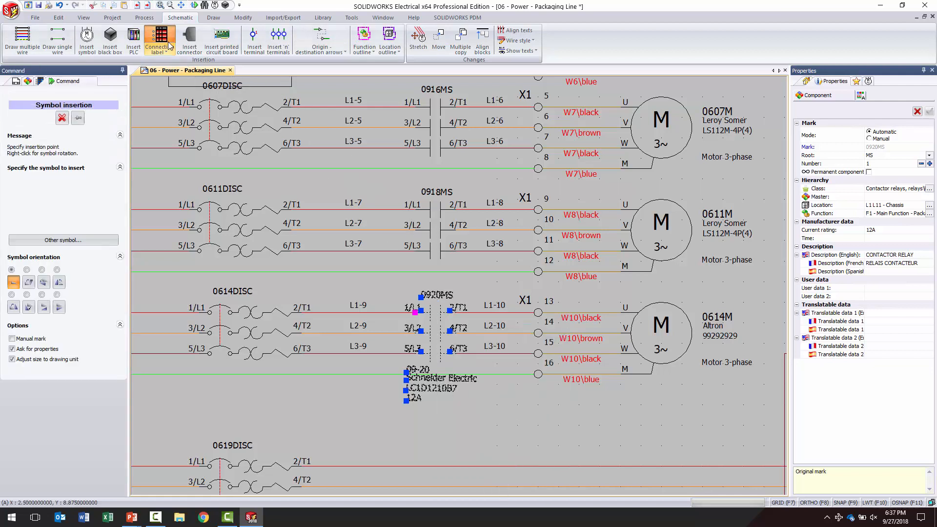
pyautogui.click(70, 243)
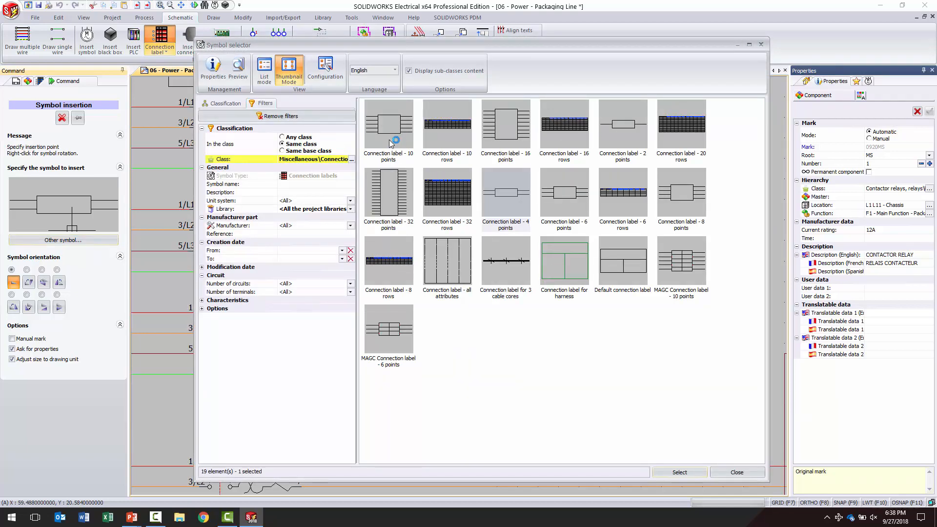
pyautogui.click(391, 265)
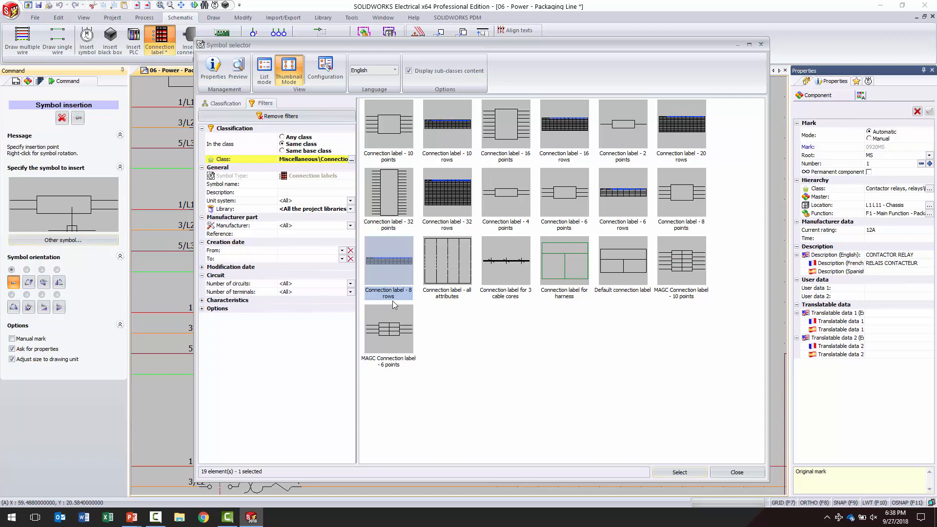
pyautogui.click(628, 206)
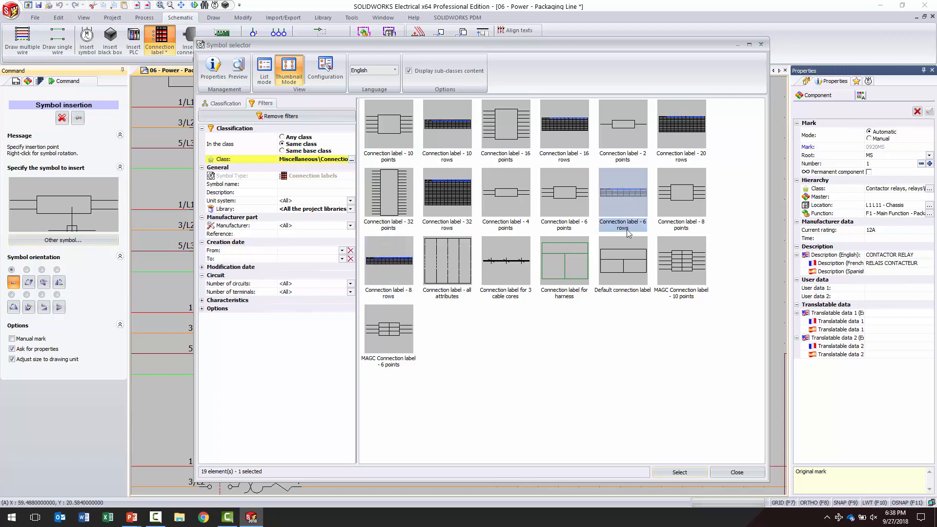
pyautogui.click(680, 473)
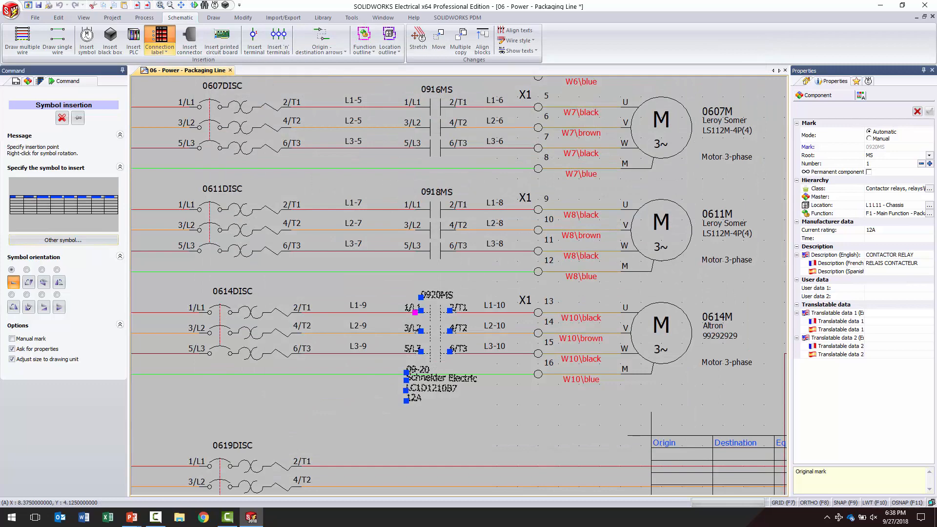
# Place the label in the empty area beside the motor circuits, and associate it with contactor relay 0920MS by searching for 0920
pyautogui.moveTo(415, 312); pyautogui.dragTo(27, 340, button='middle')
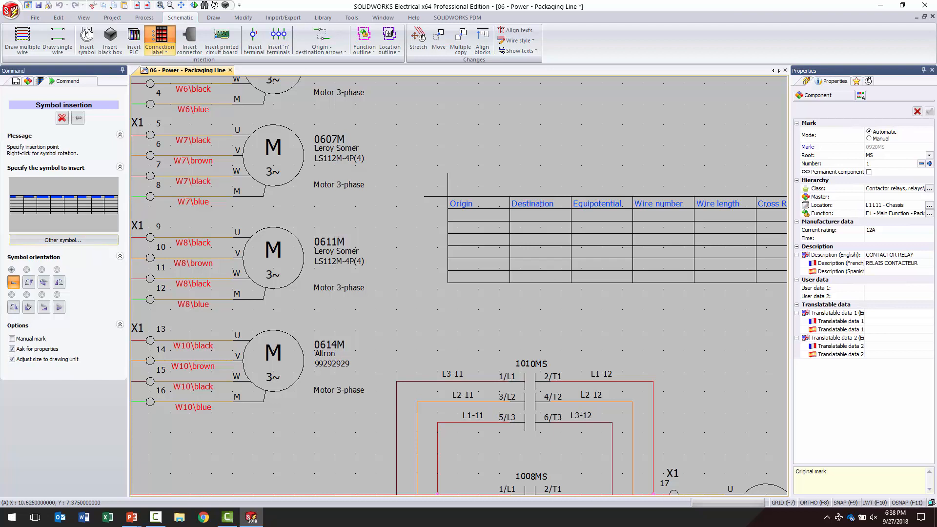
pyautogui.click(447, 197)
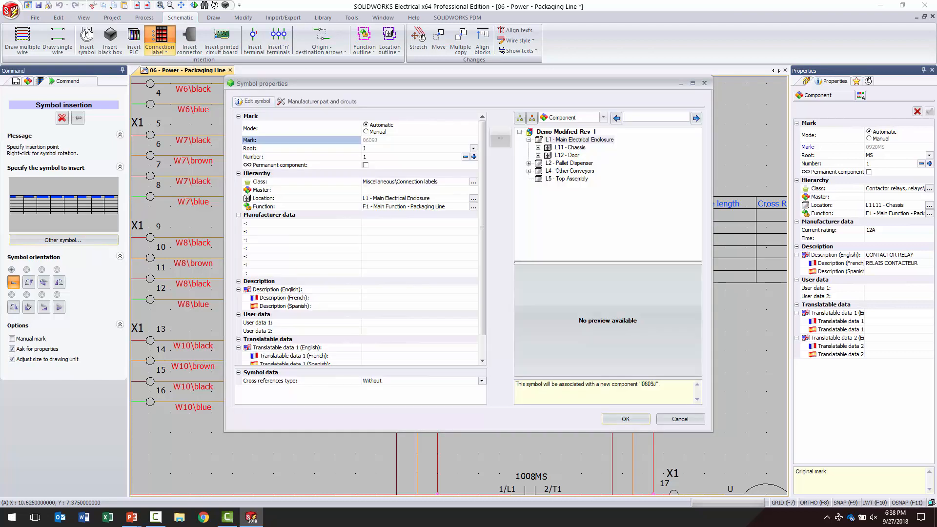
pyautogui.click(648, 116)
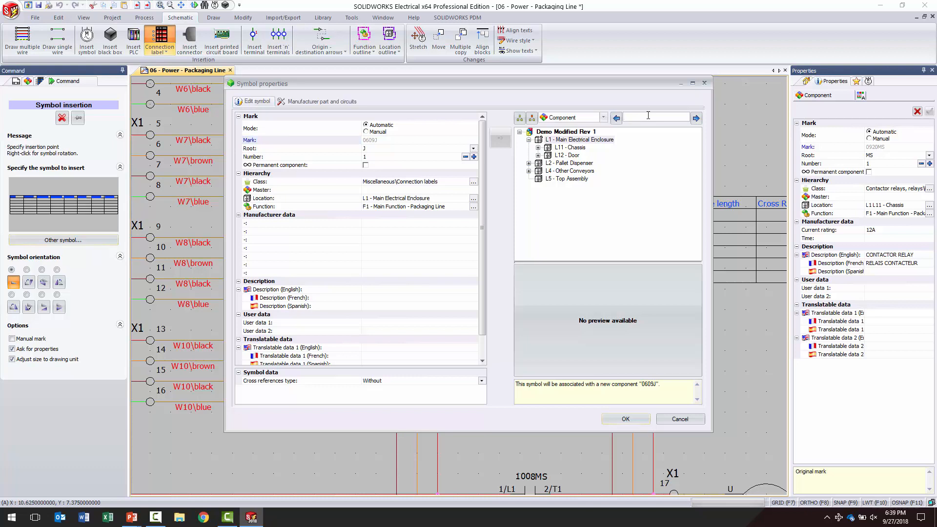
pyautogui.write('0920')
pyautogui.click(697, 119)
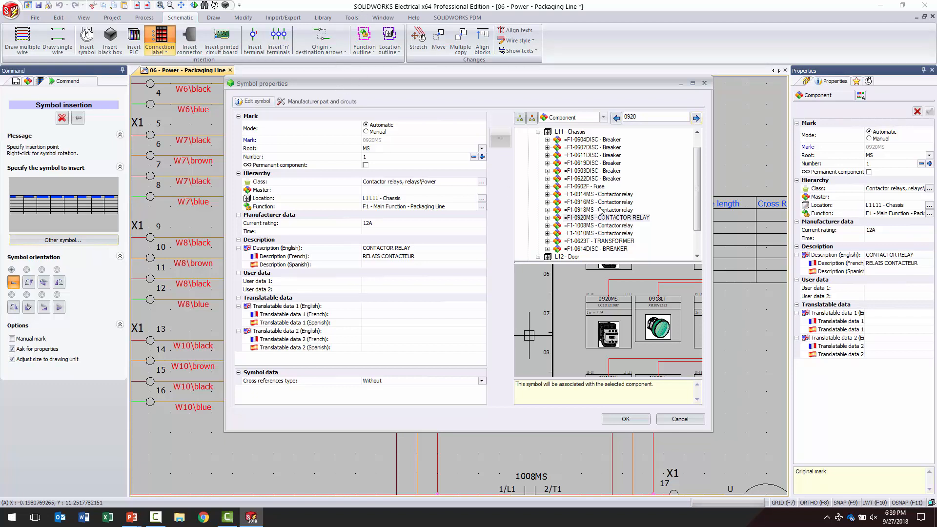
pyautogui.click(615, 219)
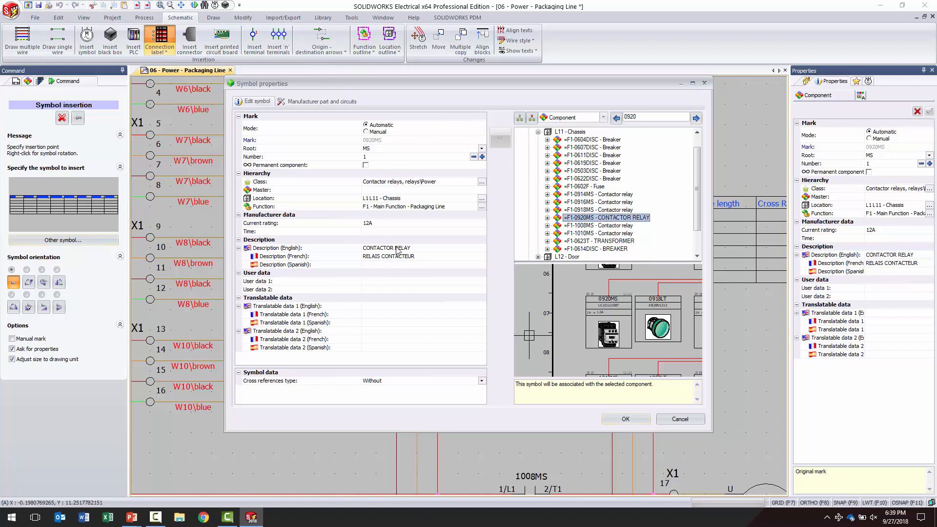
pyautogui.click(626, 419)
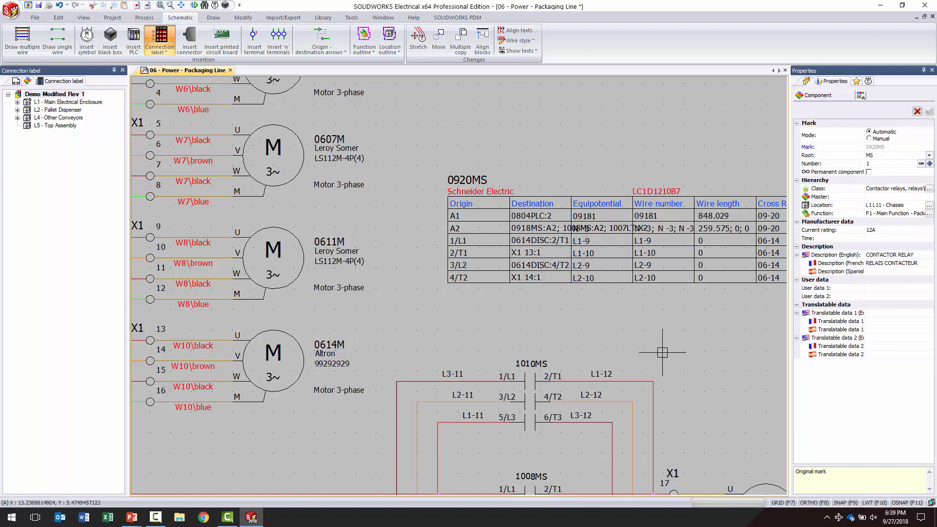
# Examine the full width of the 0920MS connection label table, and switch to the PowerPoint slide show
pyautogui.scroll(-1, 654, 349)
pyautogui.scroll(-1, 638, 345)
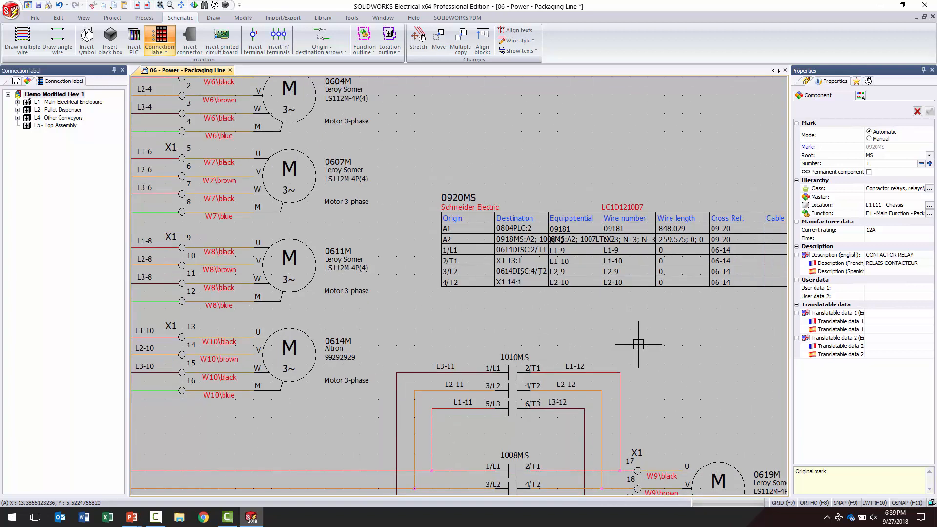
pyautogui.moveTo(638, 345); pyautogui.dragTo(513, 315, button='middle')
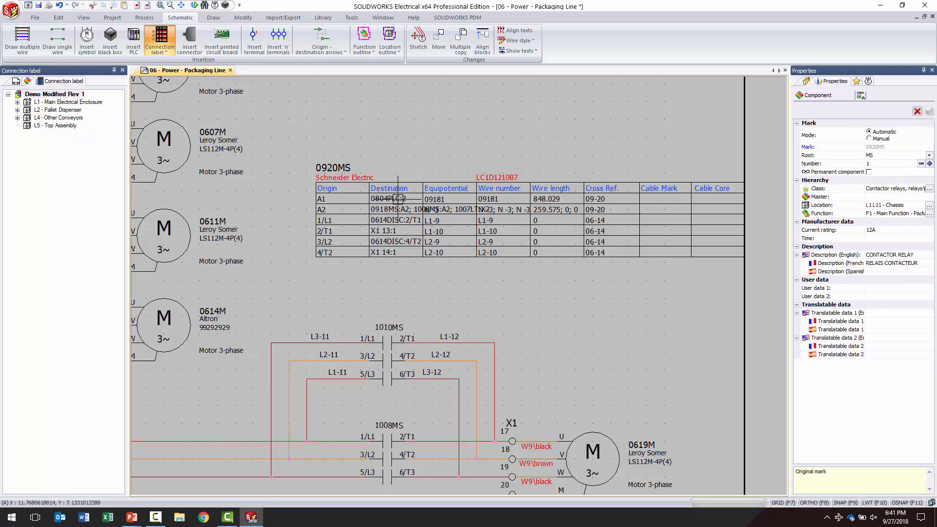
pyautogui.hotkey('alt', 'Tab')
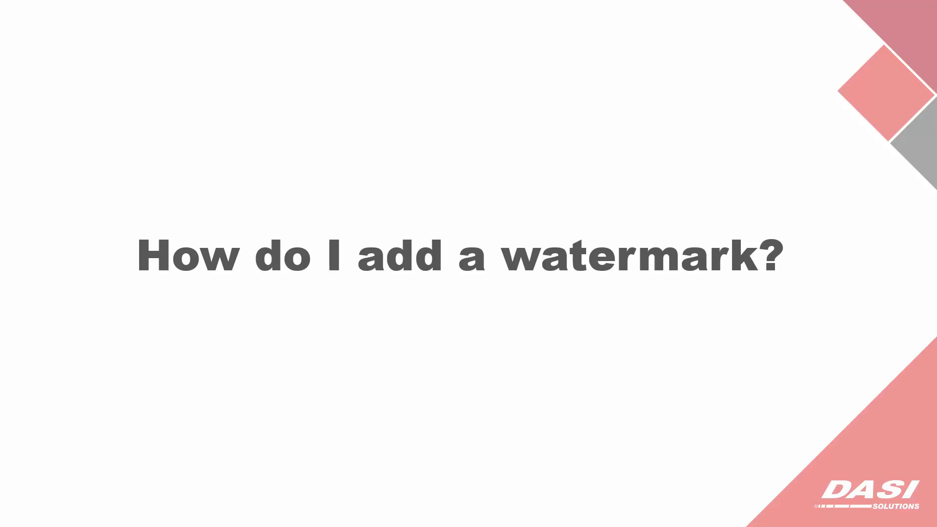
# Back in SOLIDWORKS Electrical, open the title block of drawing 06 - Power - Packaging Line for editing
pyautogui.hotkey('alt', 'Tab')
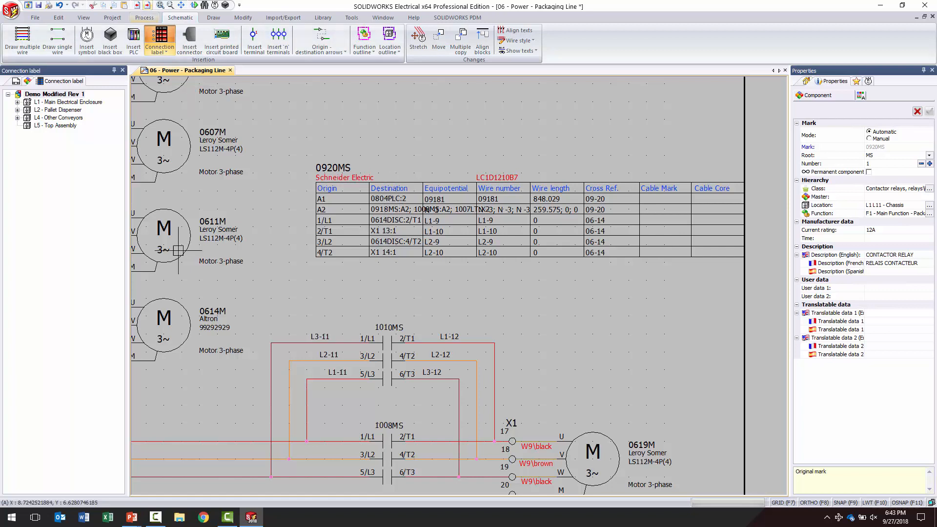
pyautogui.scroll(-3, 151, 418)
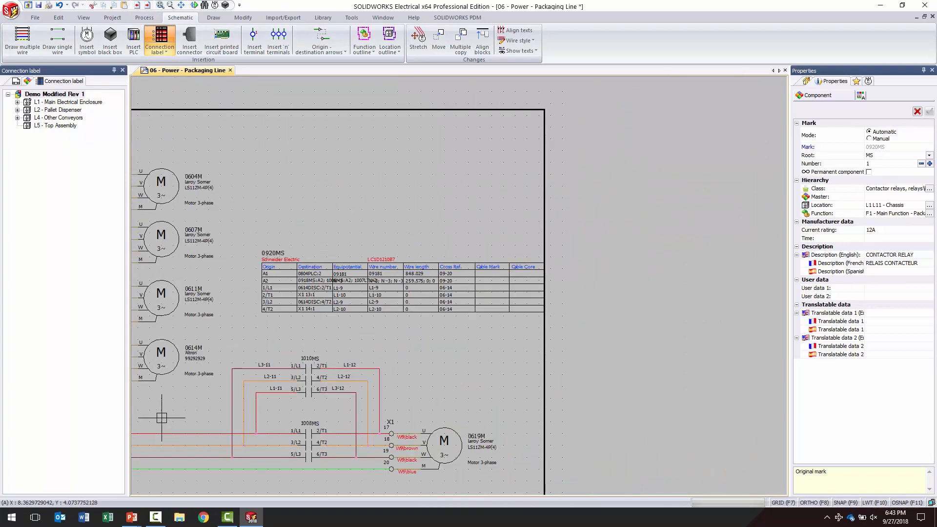
pyautogui.moveTo(146, 417); pyautogui.dragTo(279, 255, button='middle')
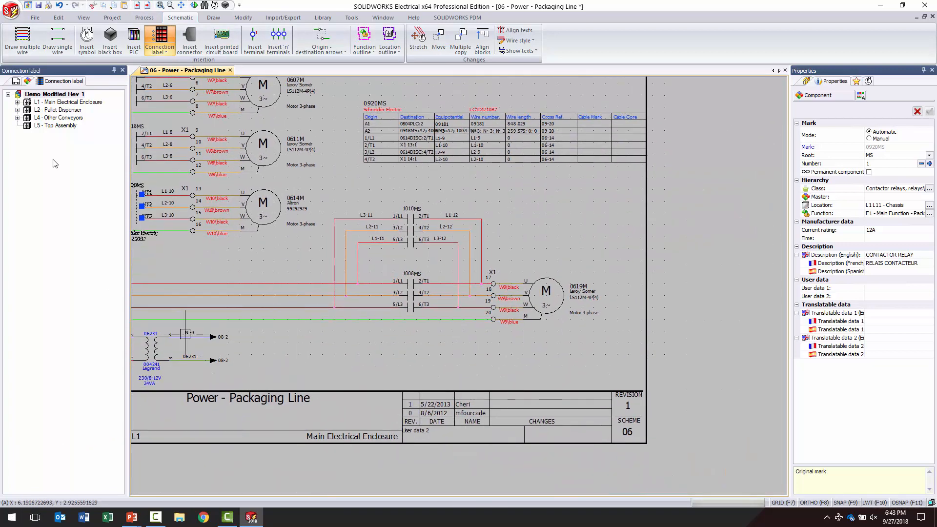
pyautogui.click(16, 81)
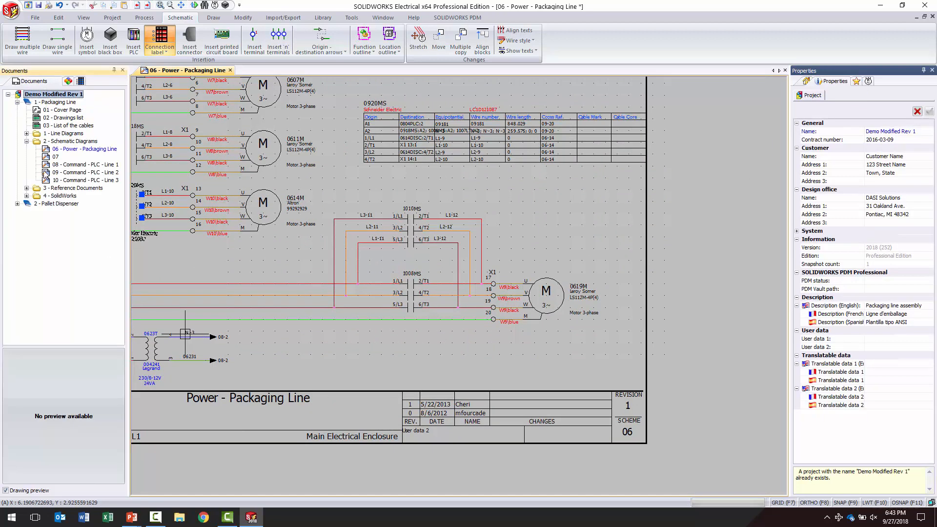
pyautogui.rightClick(83, 151)
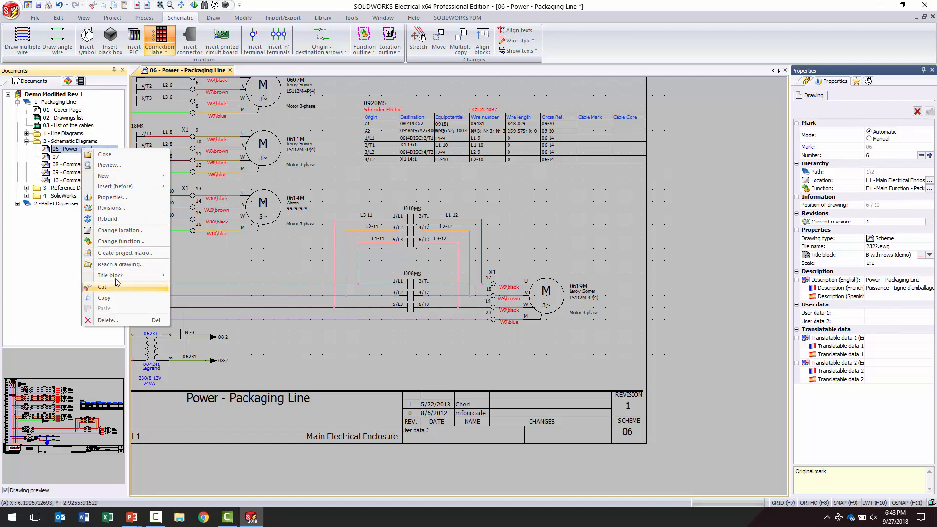
pyautogui.moveTo(120, 279)
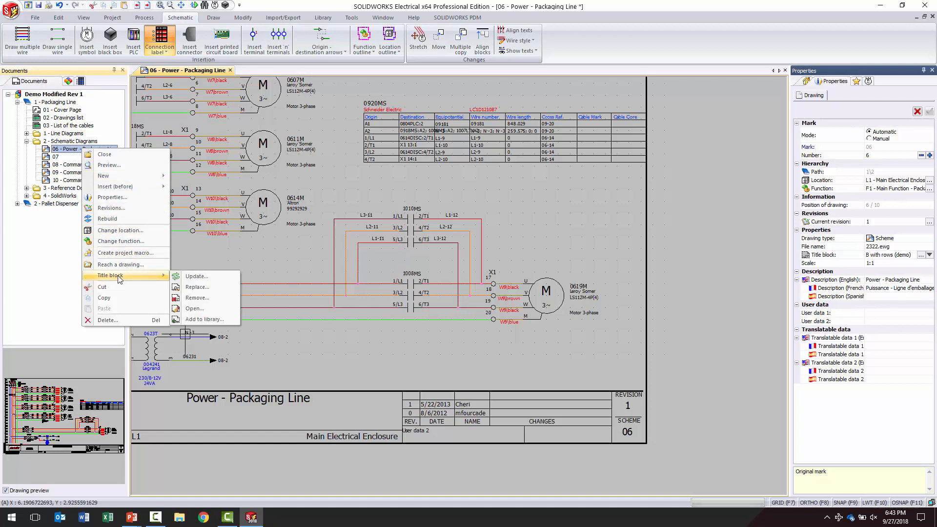
pyautogui.click(194, 308)
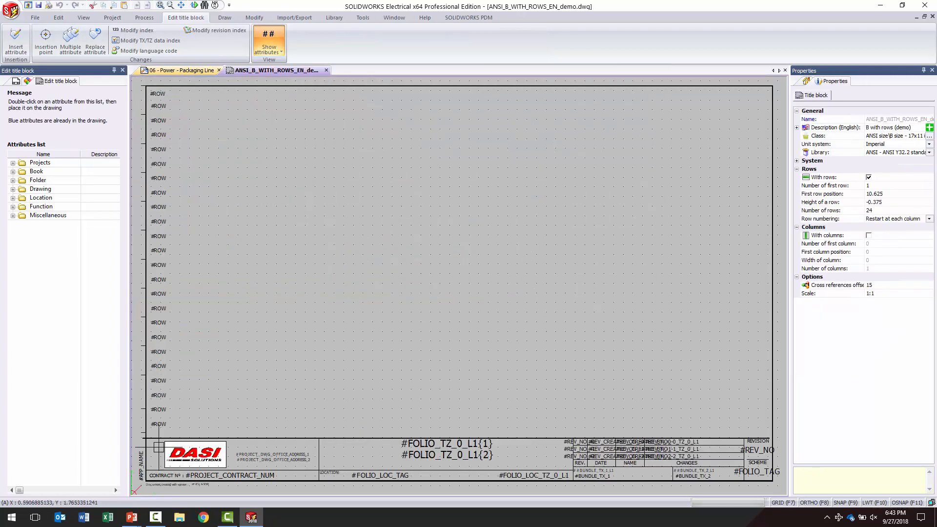
# Add a new layer named Watermark to the title block in the layer manager
pyautogui.moveTo(371, 462); pyautogui.dragTo(379, 345, button='middle')
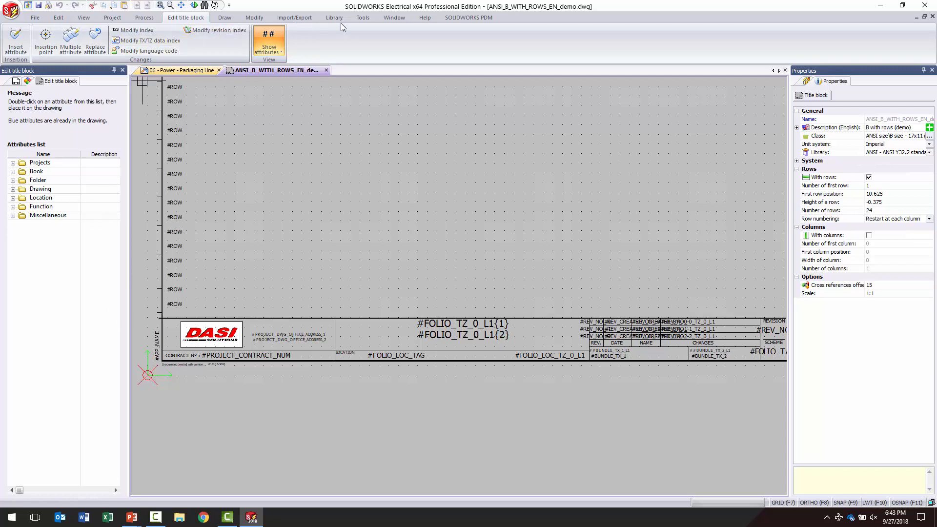
pyautogui.click(253, 17)
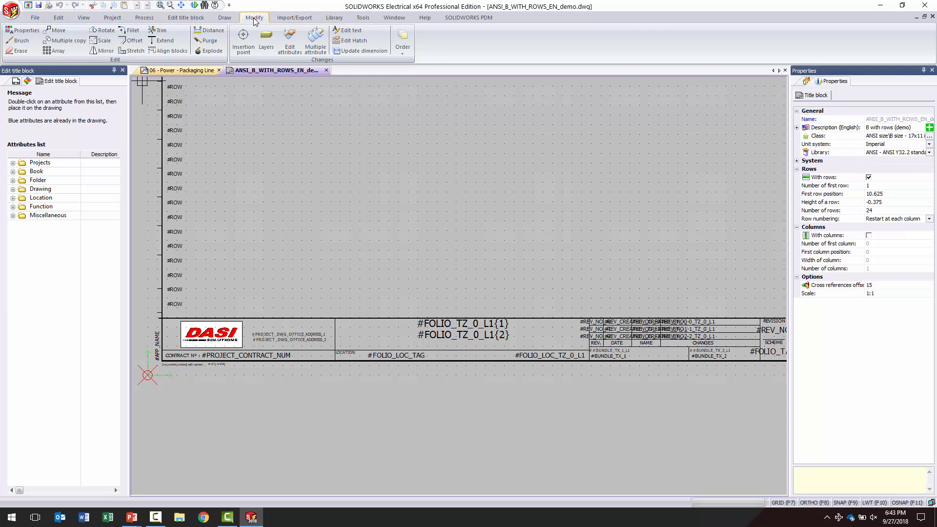
pyautogui.click(268, 40)
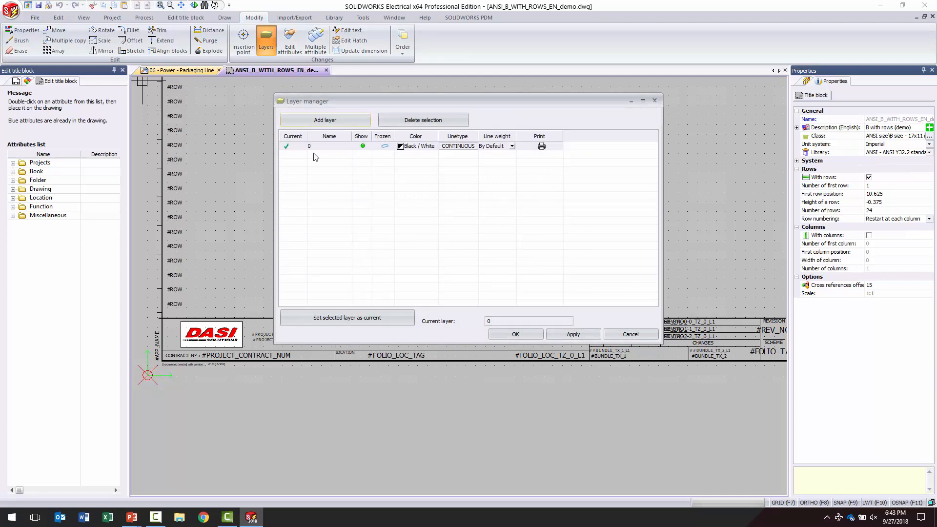
pyautogui.click(323, 122)
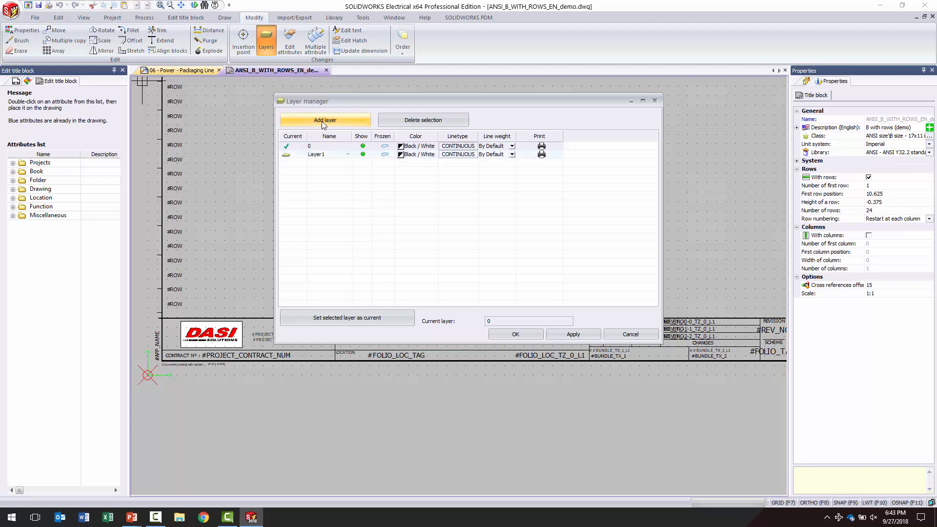
pyautogui.doubleClick(322, 155)
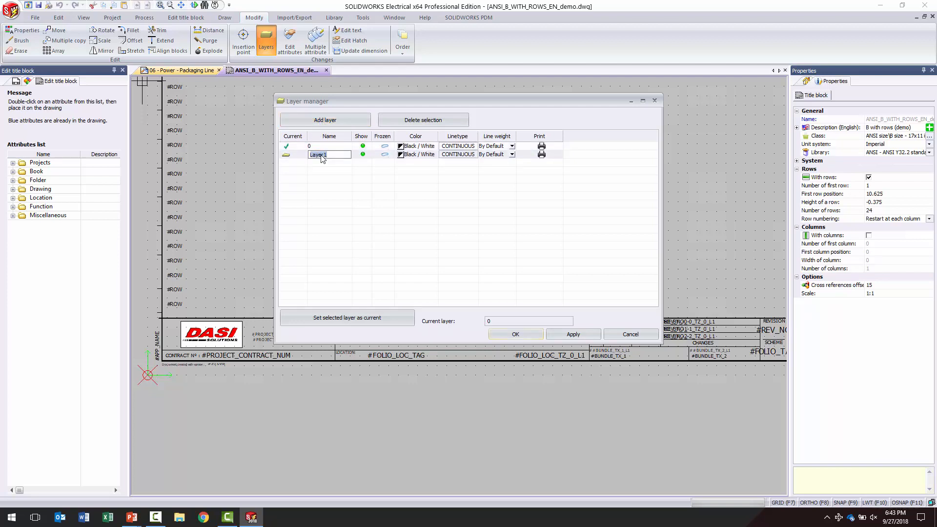
pyautogui.write('Watermark')
# Set the Watermark layer's color to green 94, make it the current layer, and apply the layer settings
pyautogui.click(401, 154)
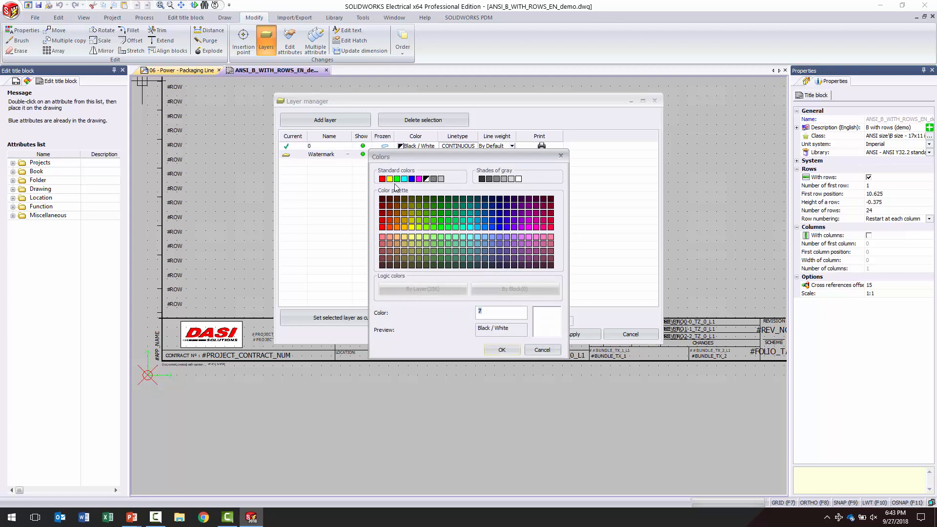
pyautogui.click(442, 215)
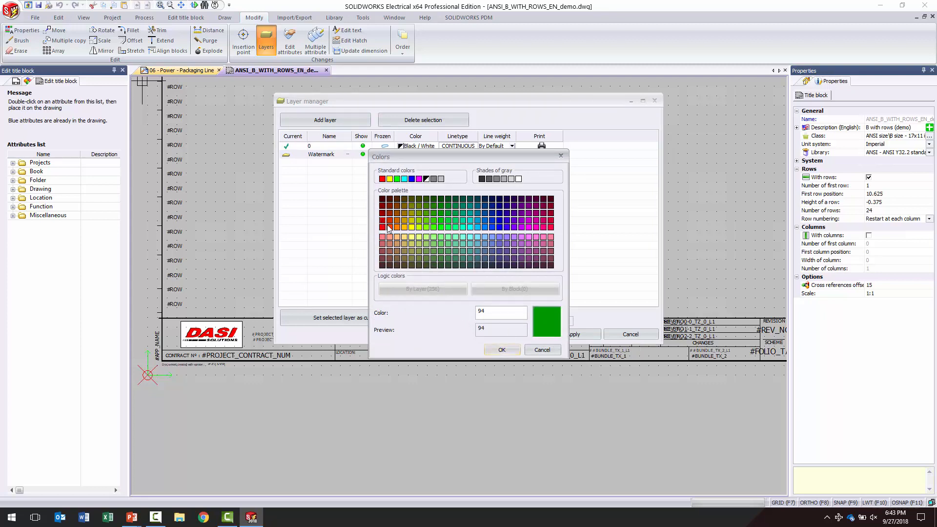
pyautogui.click(503, 348)
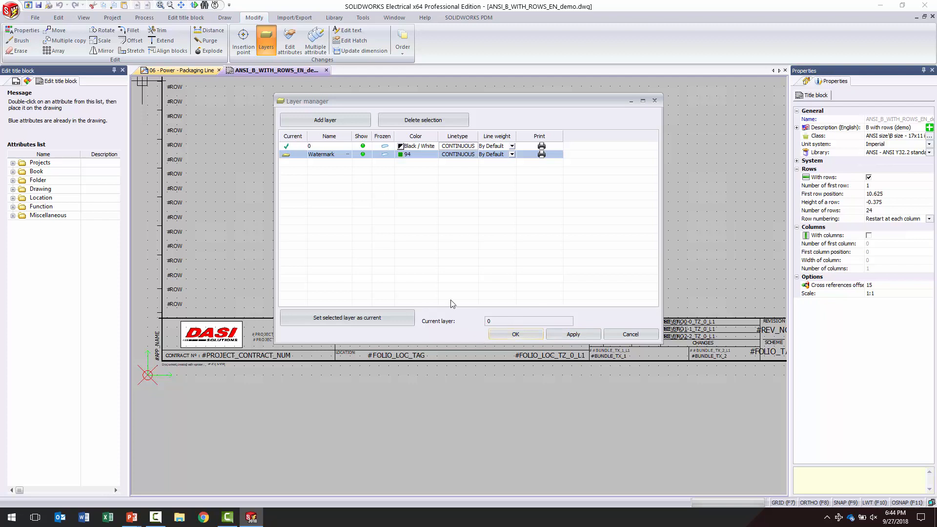
pyautogui.click(389, 320)
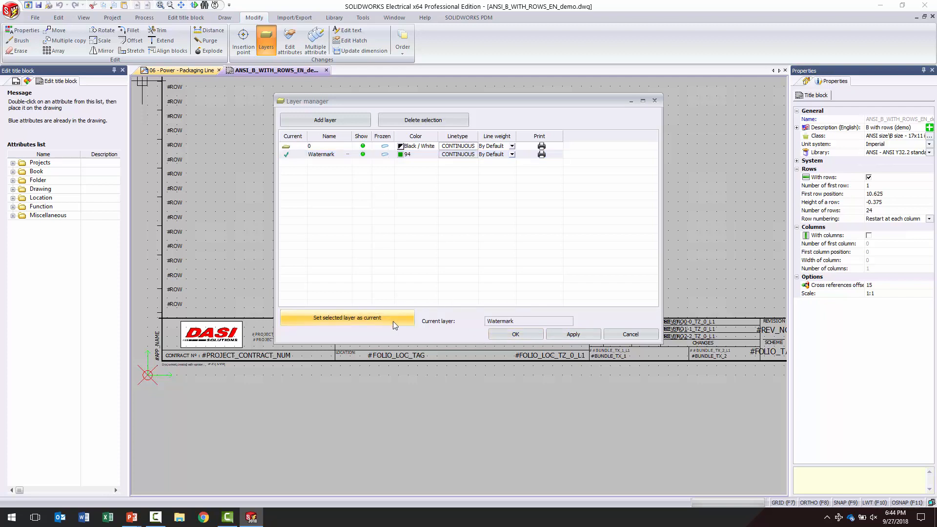
pyautogui.click(588, 337)
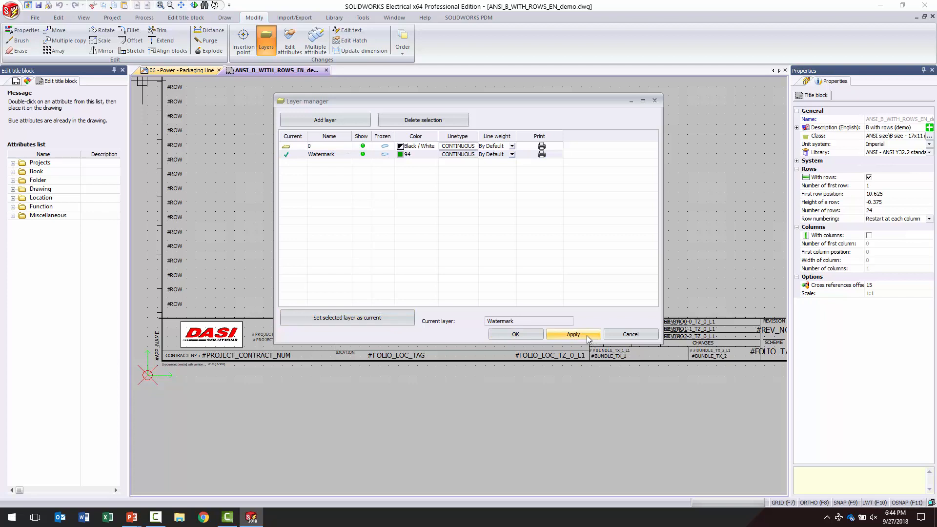
pyautogui.click(516, 335)
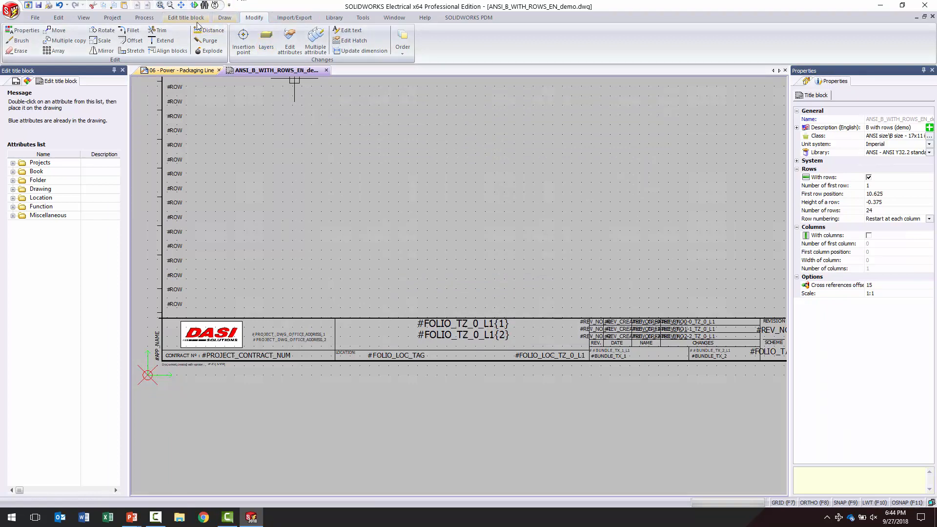
# Add the text FINAL BUILD in the title block's cell above LOCATION, 0.125 high and rotated about 15 degrees
pyautogui.click(224, 18)
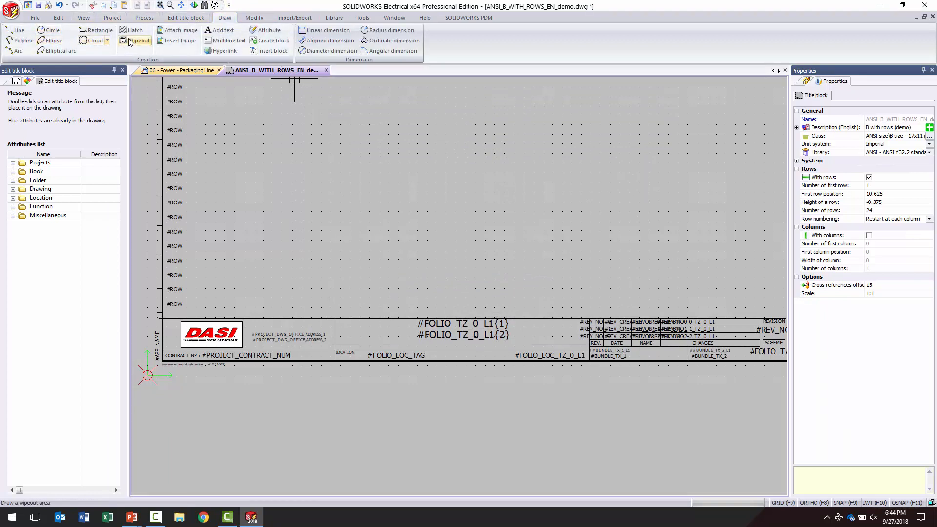
pyautogui.click(224, 31)
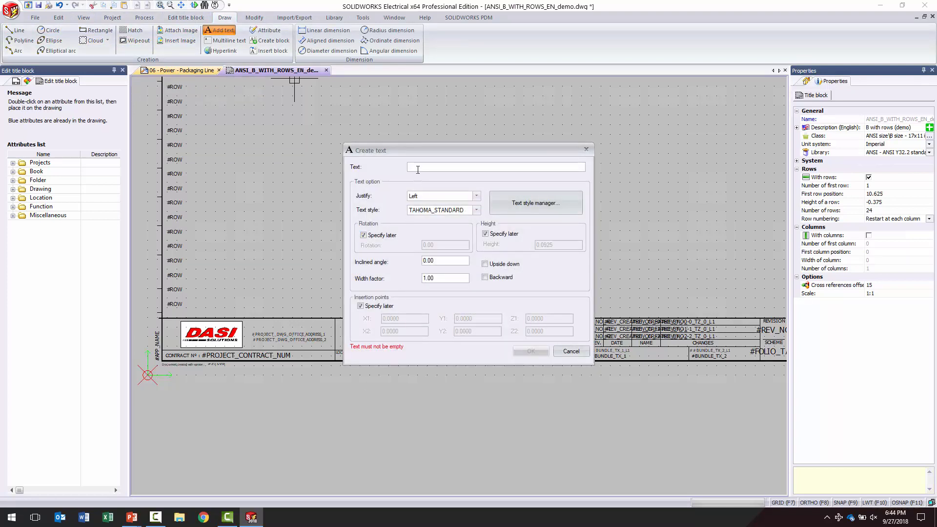
pyautogui.write('FINAL BUILD')
pyautogui.click(532, 351)
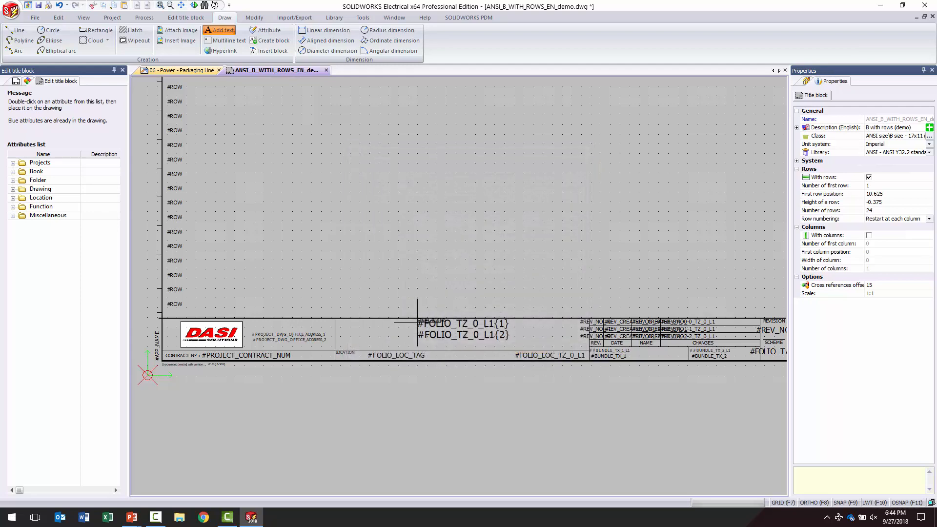
pyautogui.click(355, 332)
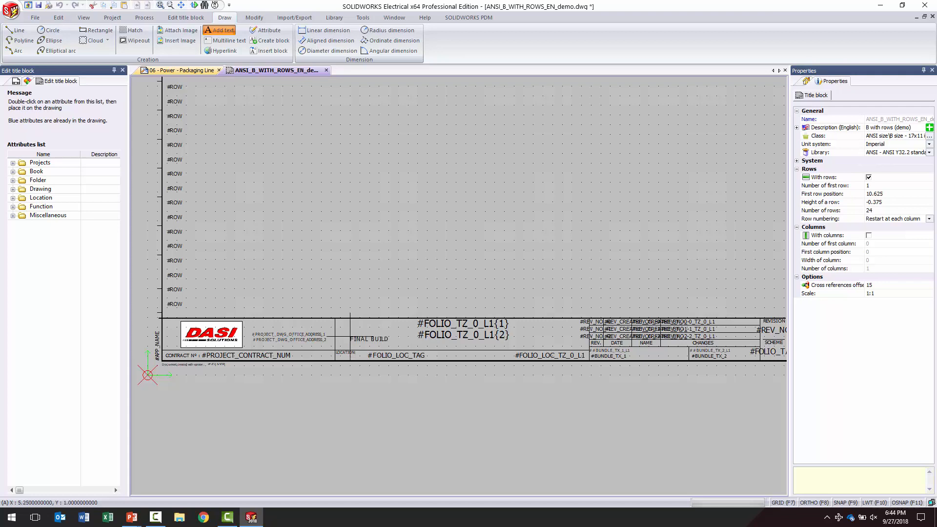
pyautogui.scroll(1, 350, 335)
pyautogui.scroll(2, 350, 335)
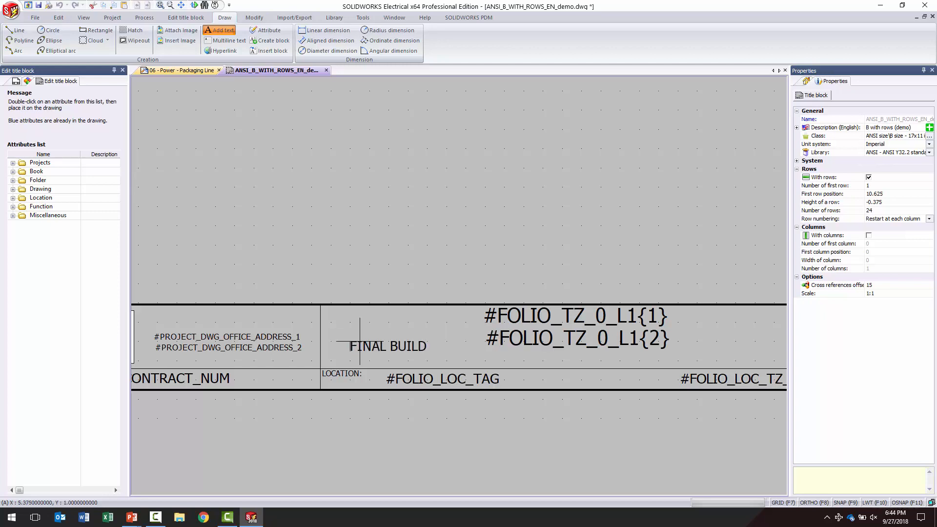
pyautogui.click(360, 342)
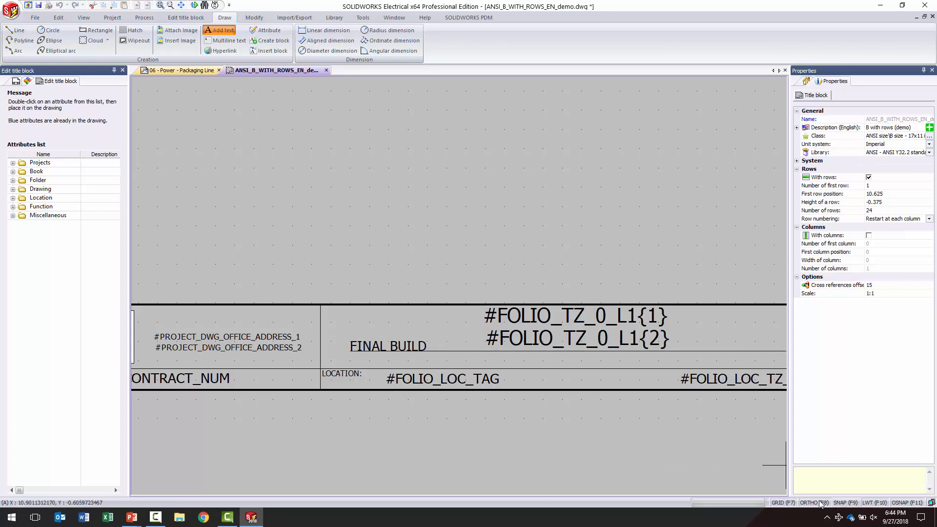
pyautogui.click(403, 336)
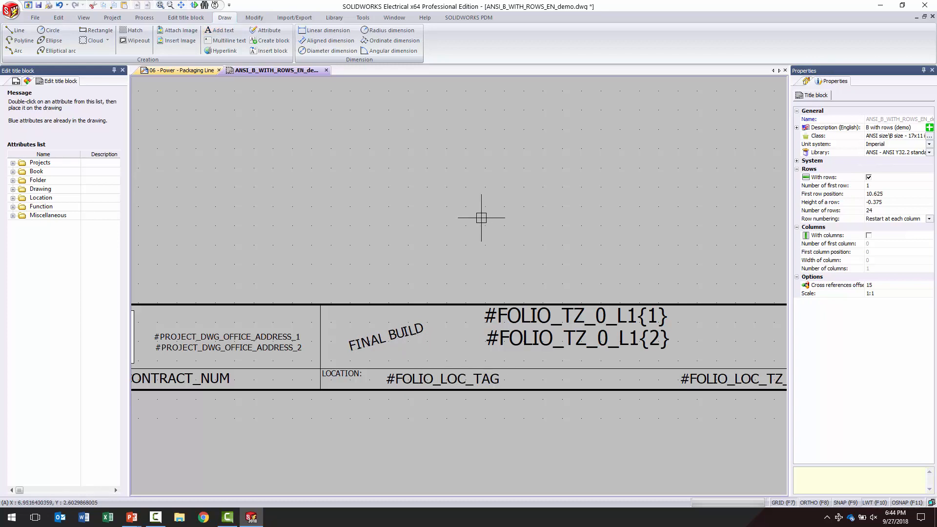
# Set the FINAL BUILD text's color to green 74, and close the title block with its changes saved
pyautogui.click(418, 336)
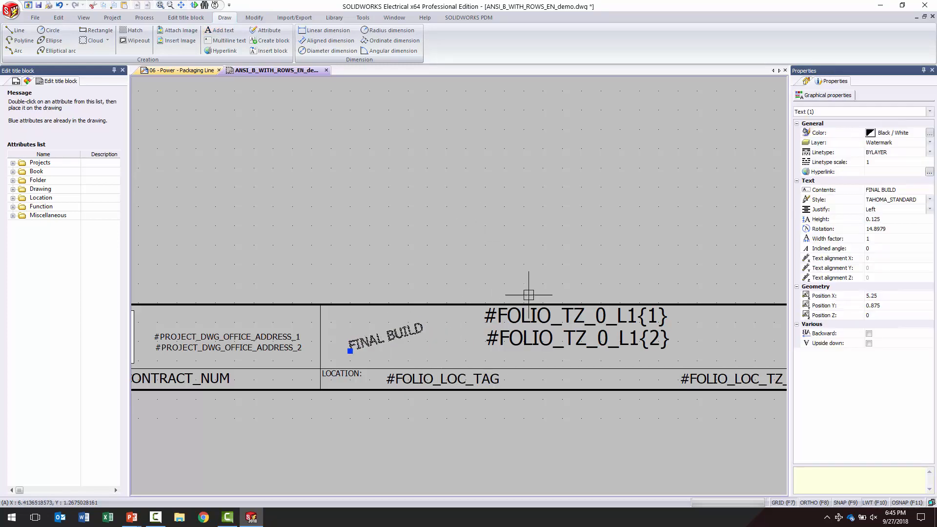
pyautogui.click(930, 134)
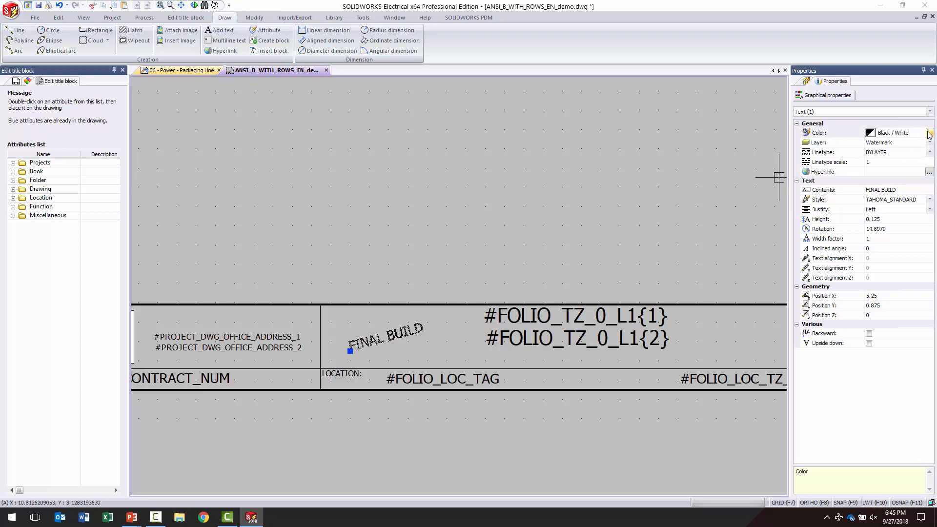
pyautogui.click(929, 134)
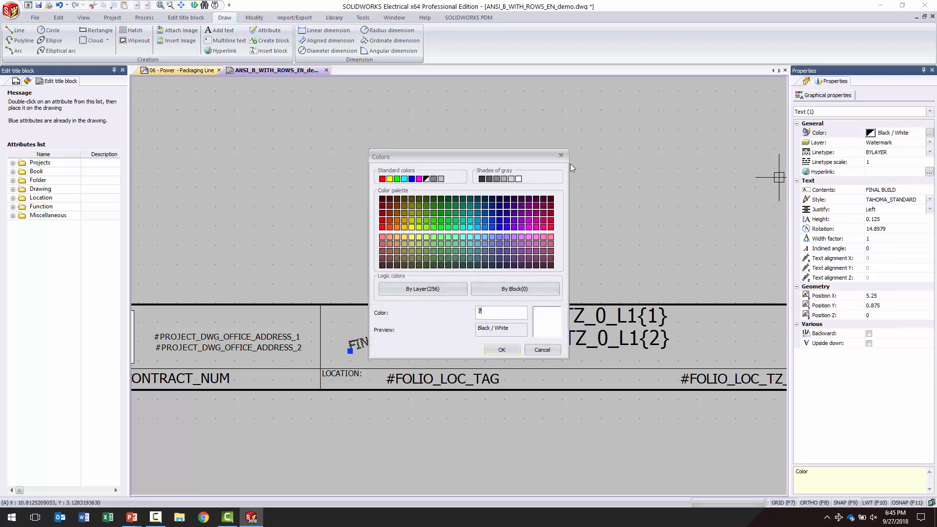
pyautogui.click(426, 213)
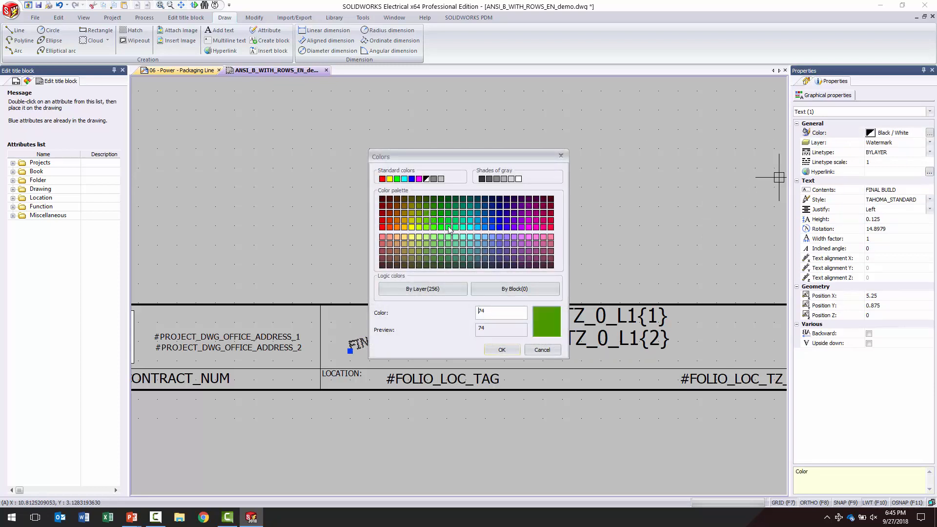
pyautogui.click(505, 350)
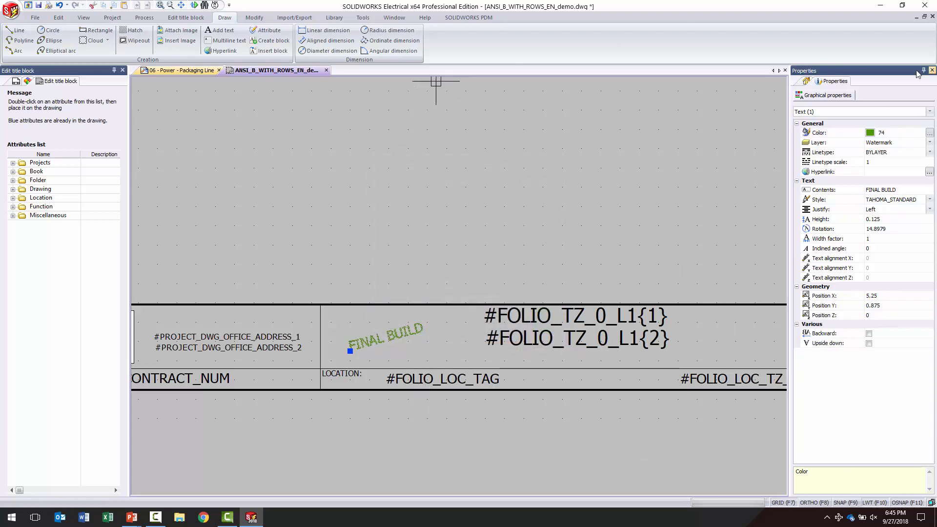
pyautogui.click(327, 70)
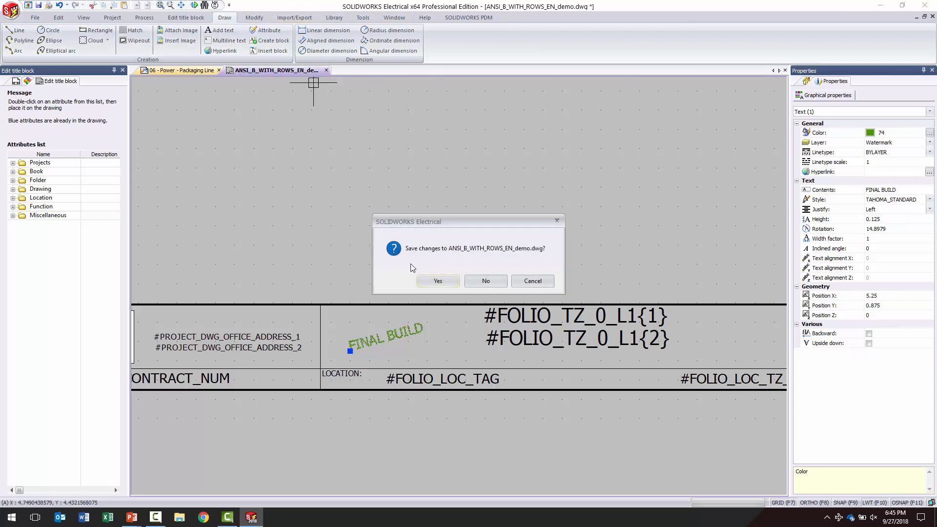
pyautogui.click(436, 282)
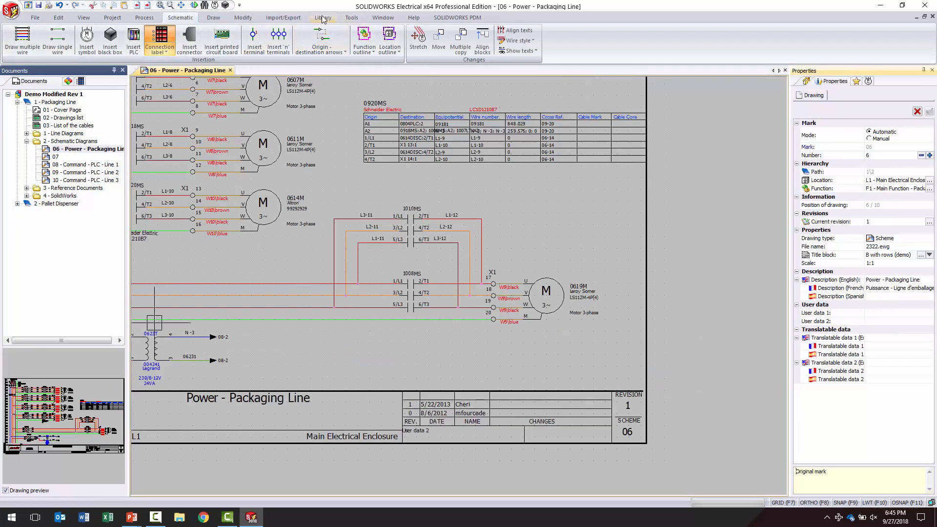
pyautogui.click(245, 18)
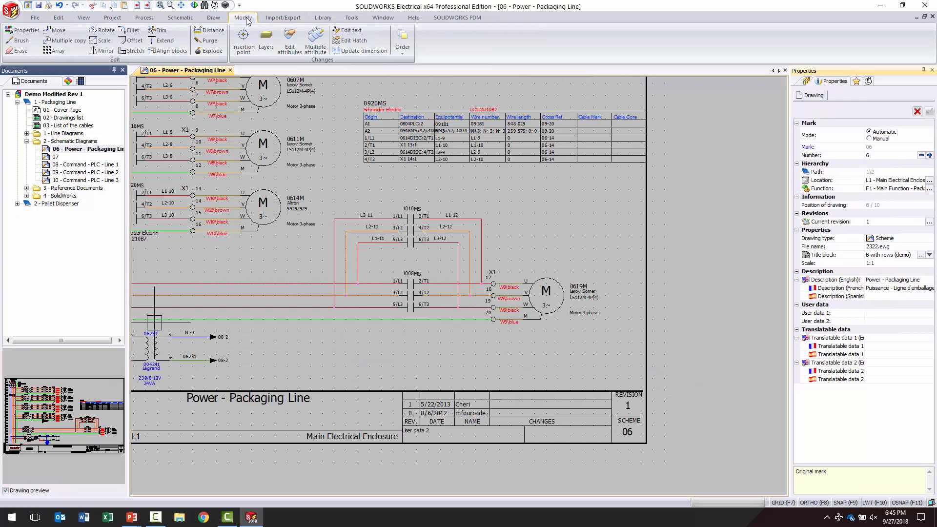
pyautogui.click(266, 42)
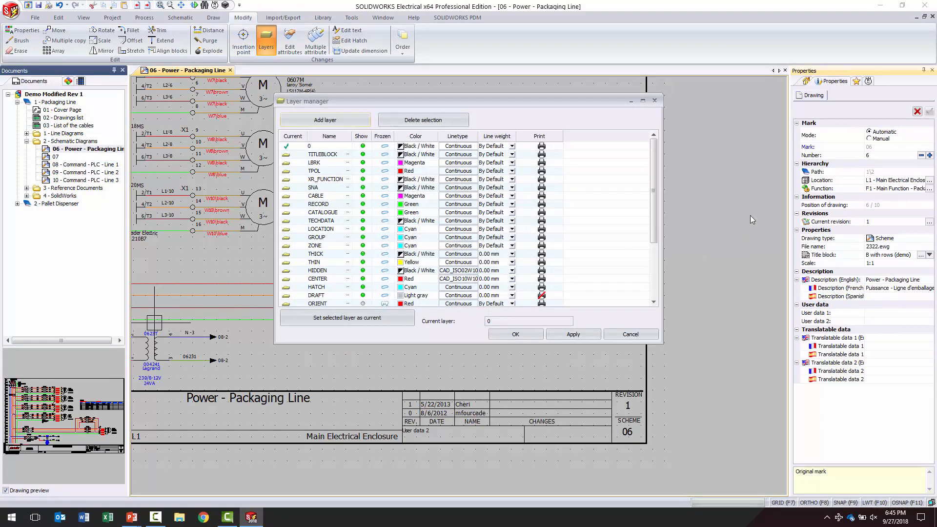
pyautogui.moveTo(654, 239); pyautogui.dragTo(643, 213)
pyautogui.click(629, 336)
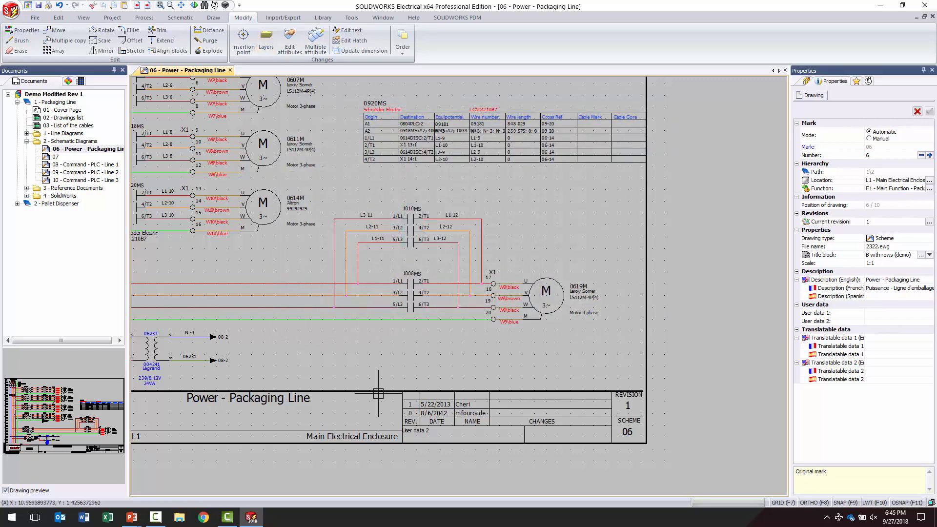
pyautogui.rightClick(347, 390)
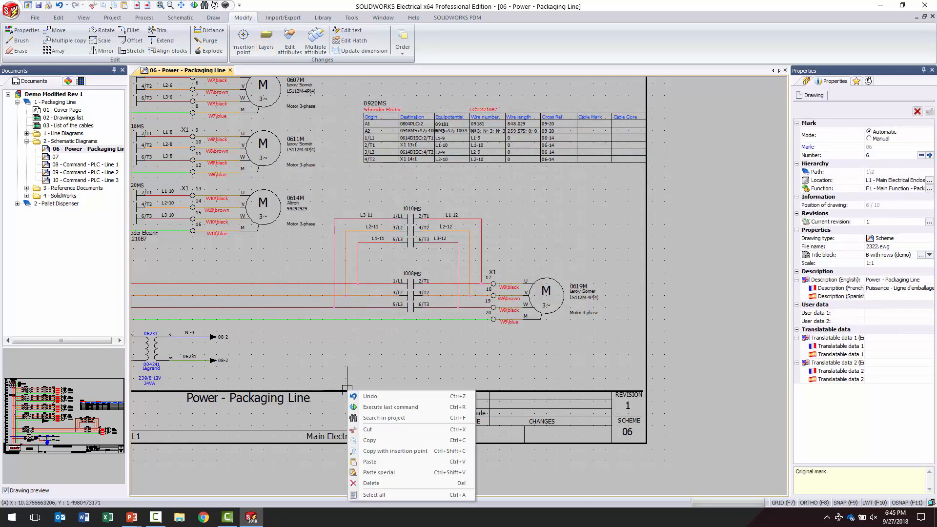
pyautogui.click(259, 338)
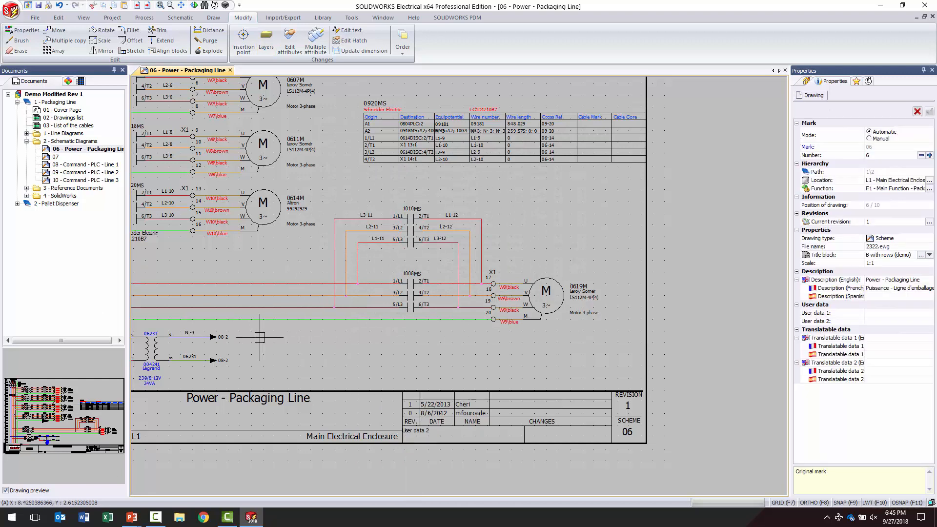
# Update the title block of drawing 06 - Power - Packaging Line and all drawings with the identical title block in the current project
pyautogui.rightClick(52, 151)
pyautogui.moveTo(104, 276)
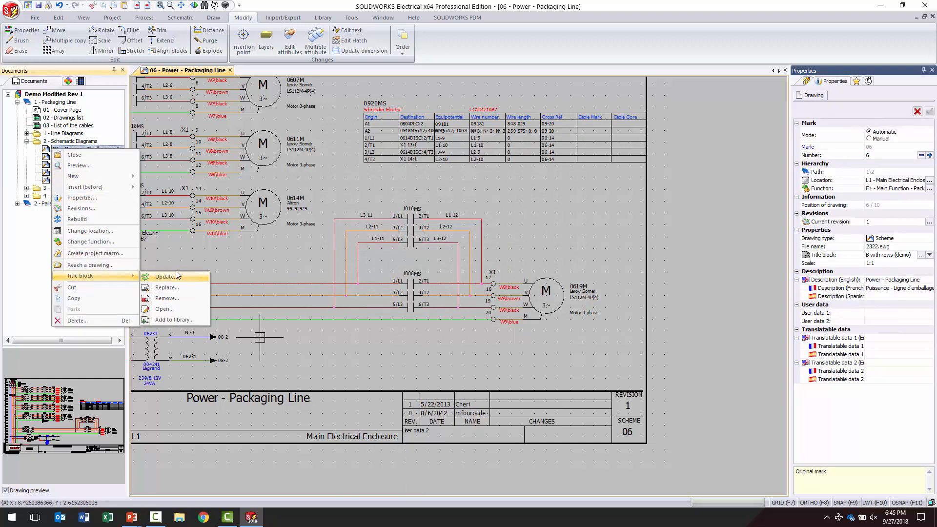
pyautogui.click(161, 277)
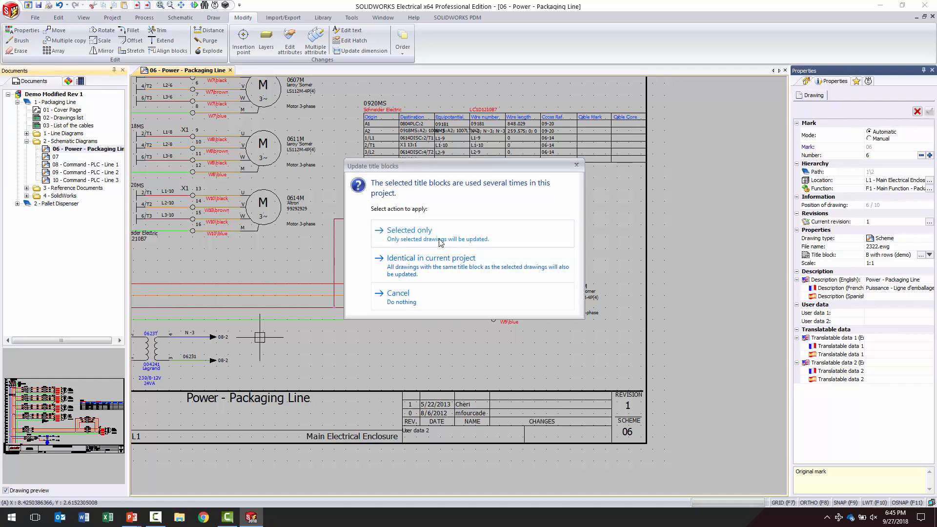
pyautogui.click(396, 275)
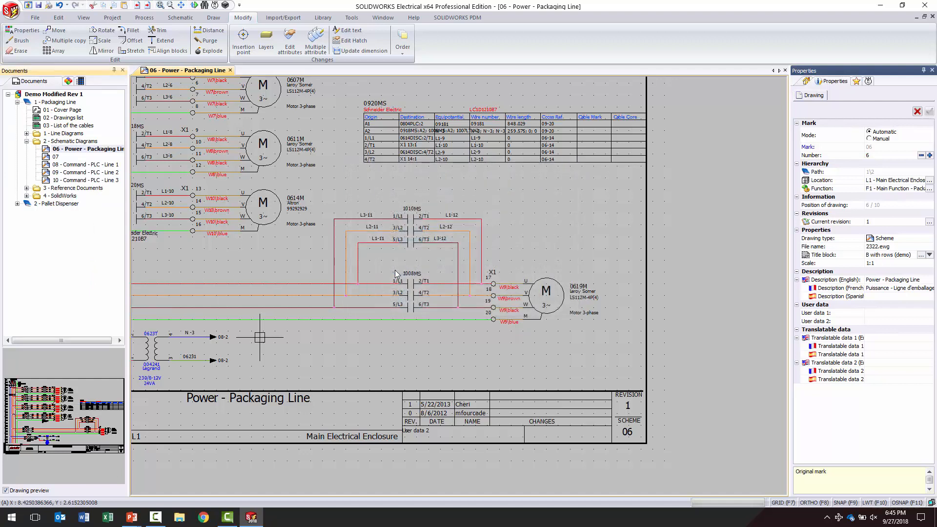
# Try switching printing of the Watermark layer off and back on in the layer manager, and leave without applying
pyautogui.click(266, 39)
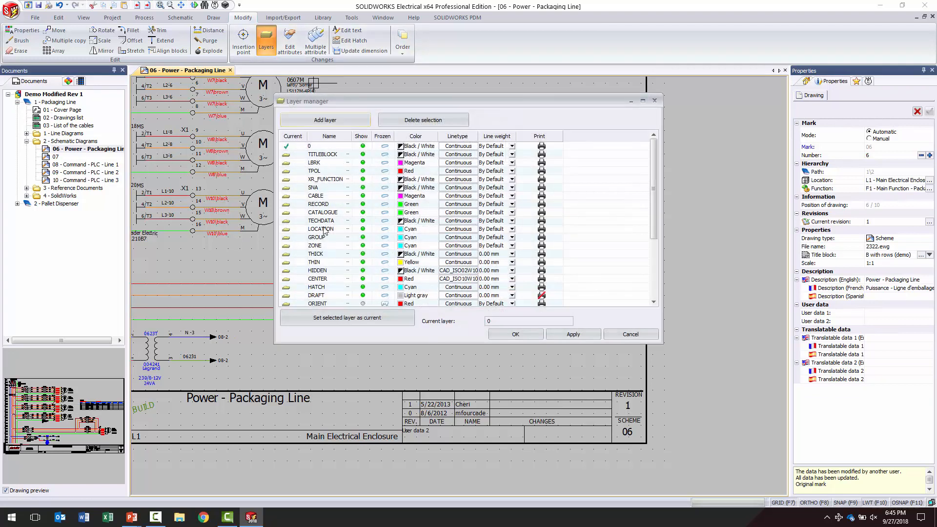
pyautogui.moveTo(654, 235); pyautogui.dragTo(660, 297)
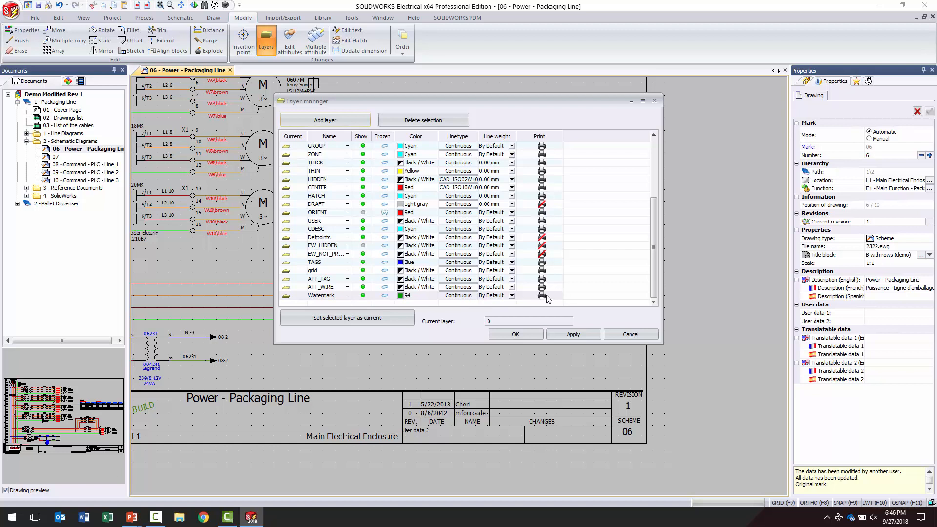
pyautogui.click(541, 296)
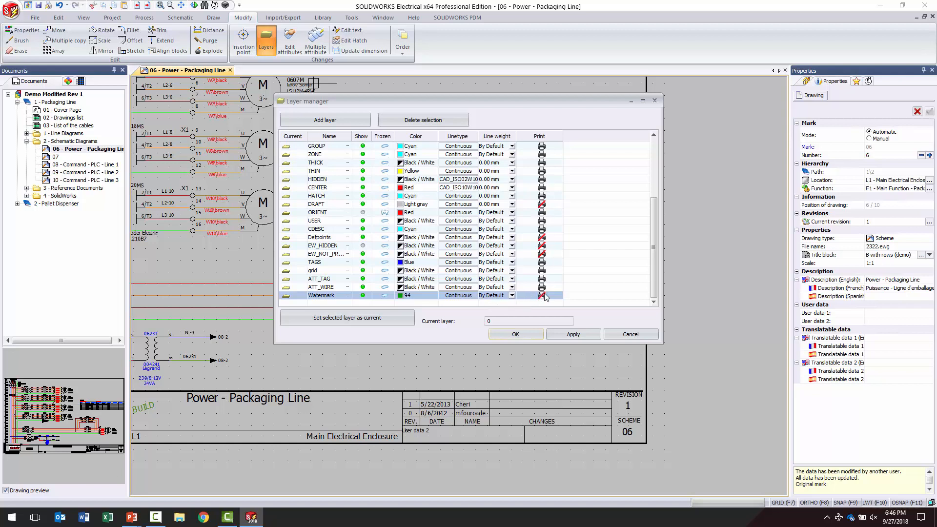
pyautogui.click(542, 296)
pyautogui.click(220, 397)
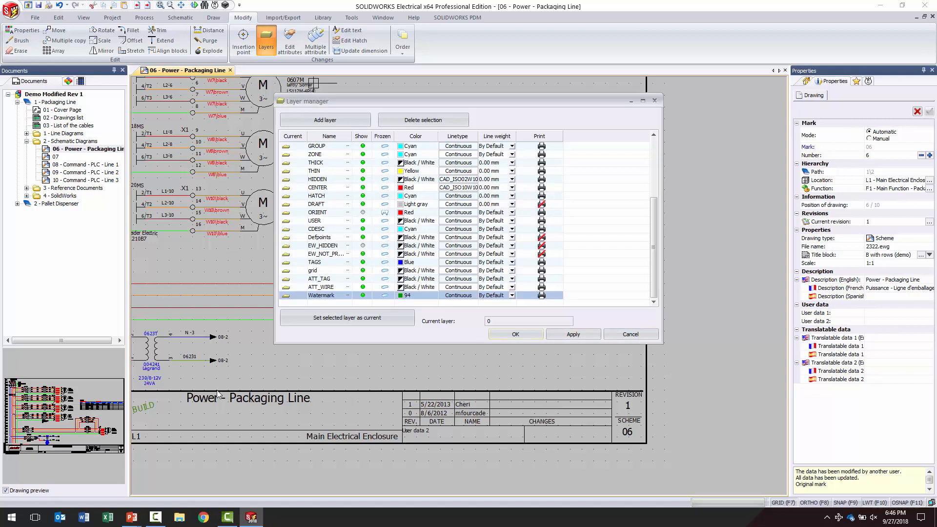
pyautogui.click(649, 336)
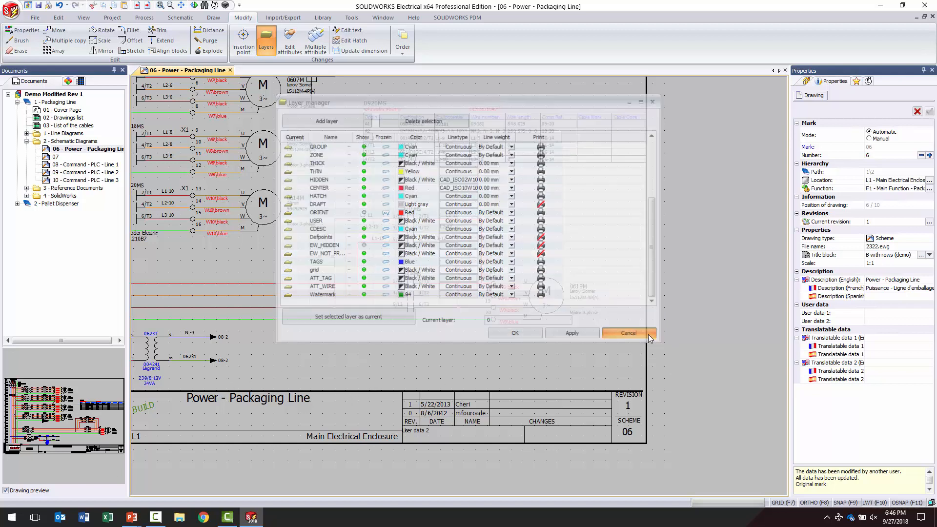
# Hide and freeze the Watermark layer of drawing 06 in the layer manager, and apply the layer settings
pyautogui.moveTo(248, 397); pyautogui.dragTo(362, 342, button='middle')
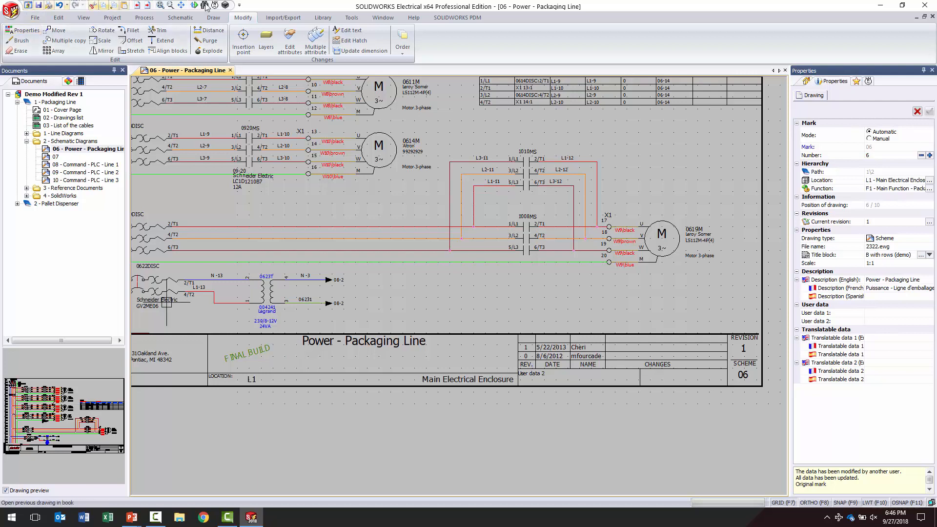
pyautogui.click(266, 41)
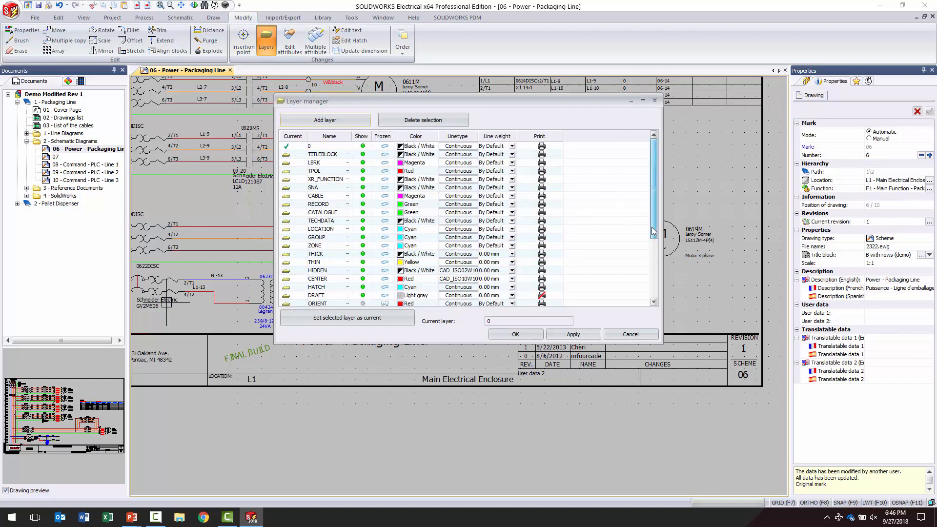
pyautogui.scroll(-4, 649, 230)
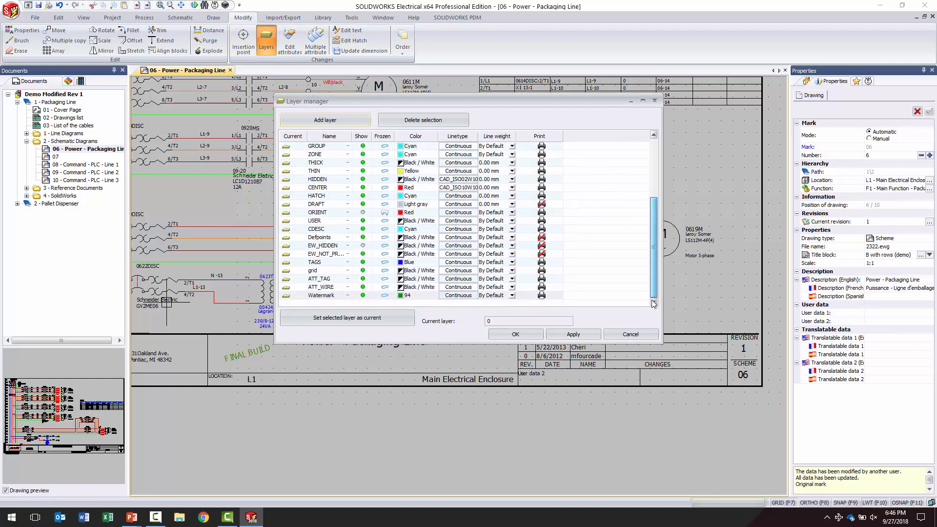
pyautogui.click(363, 295)
pyautogui.click(385, 295)
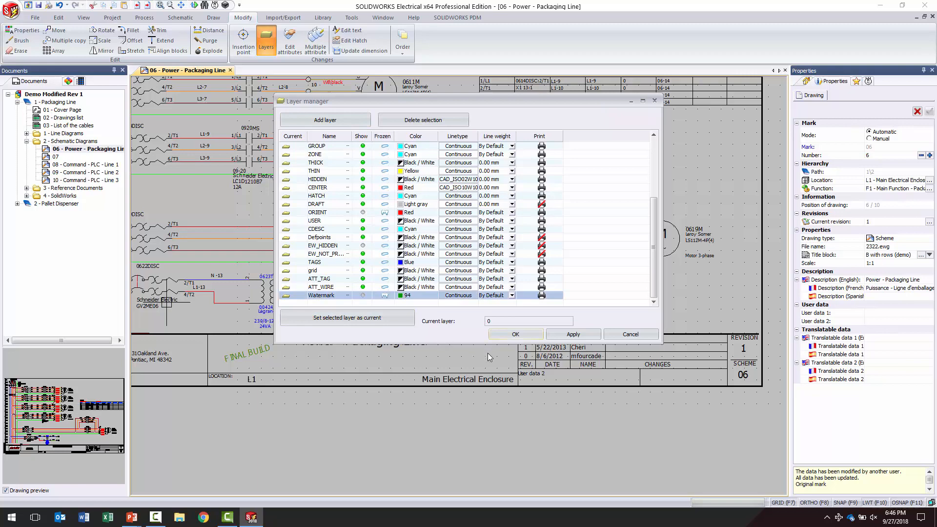
pyautogui.click(573, 334)
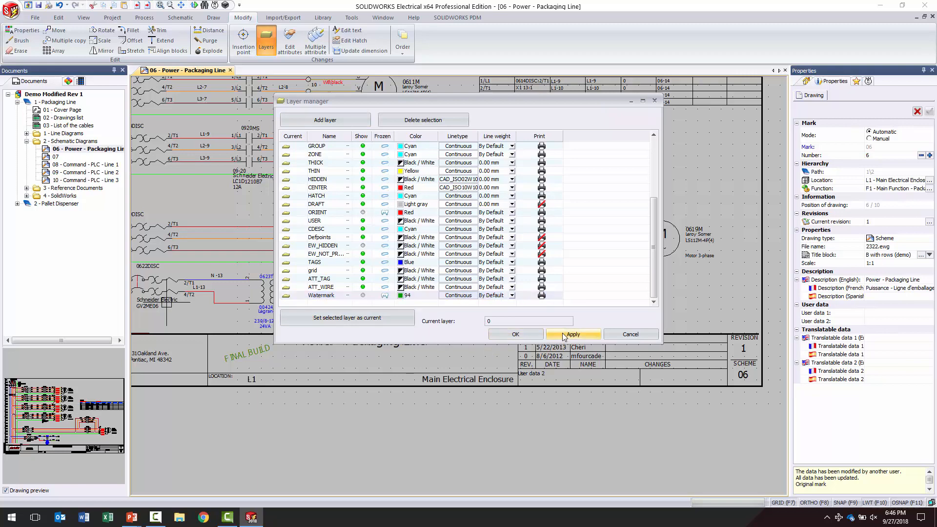
pyautogui.click(515, 334)
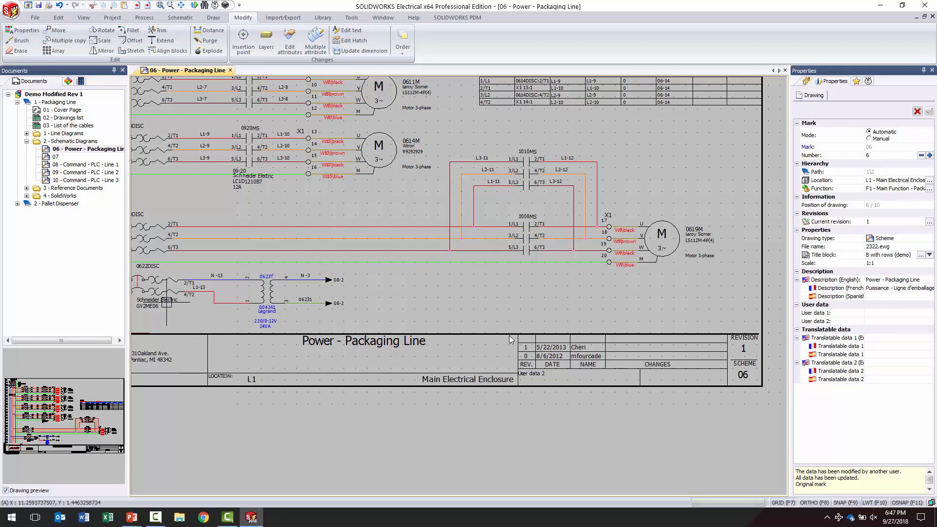
# Switch to the PowerPoint slide show and advance to the slide on using a different symbol for cross reference template
pyautogui.hotkey('alt', 'Tab')
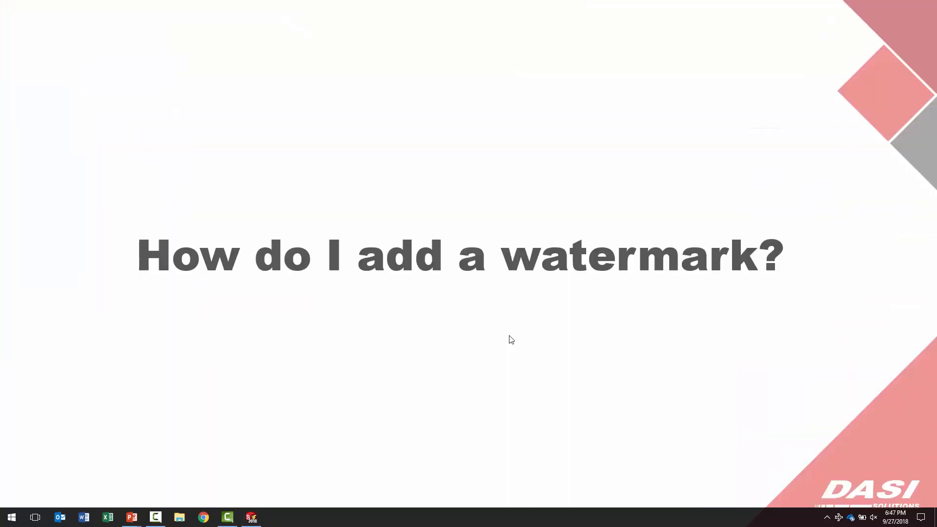
pyautogui.press('Right')
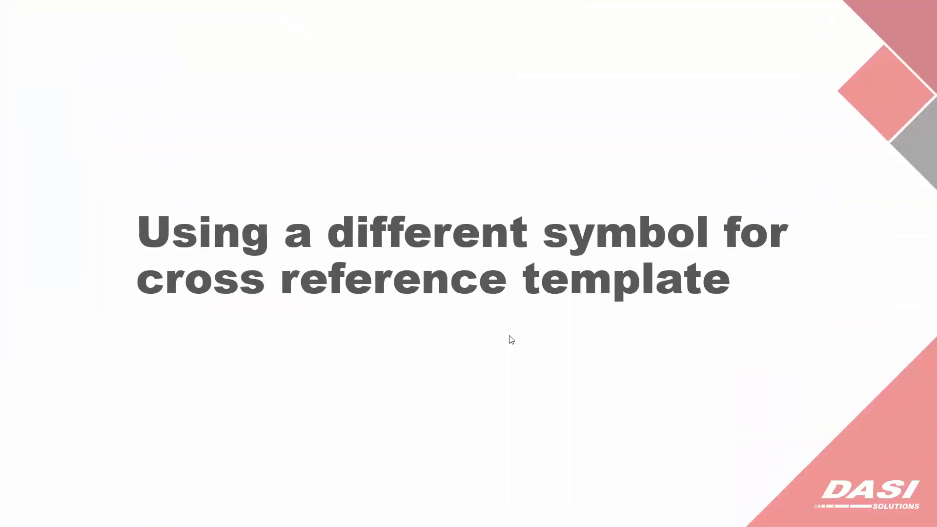
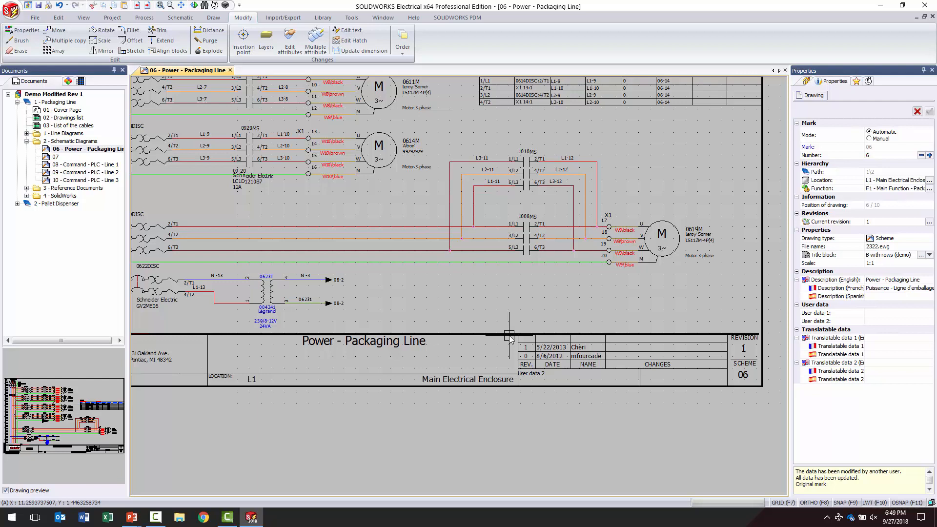
# Switch to SOLIDWORKS Electrical and open the Symbols manager to view the contact symbols for cross references
pyautogui.hotkey('alt', 'Tab')
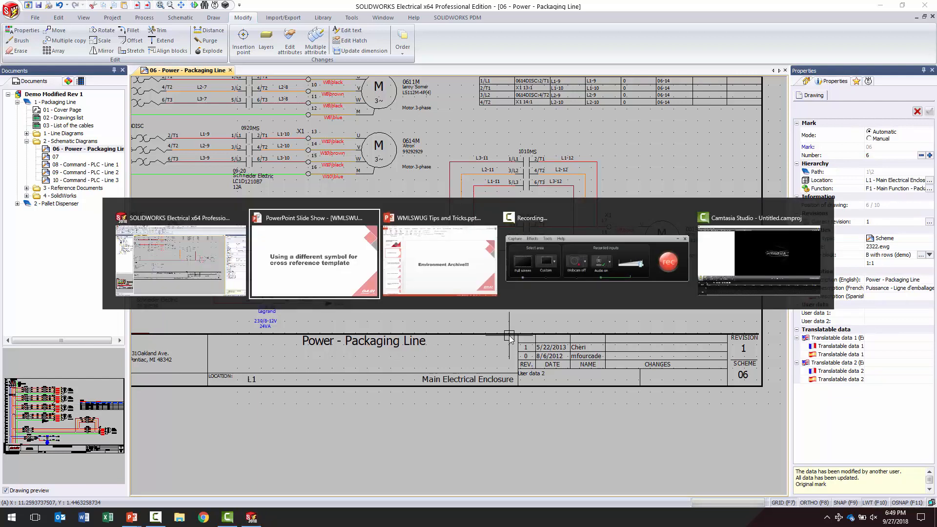
pyautogui.hotkey('alt', 'Tab')
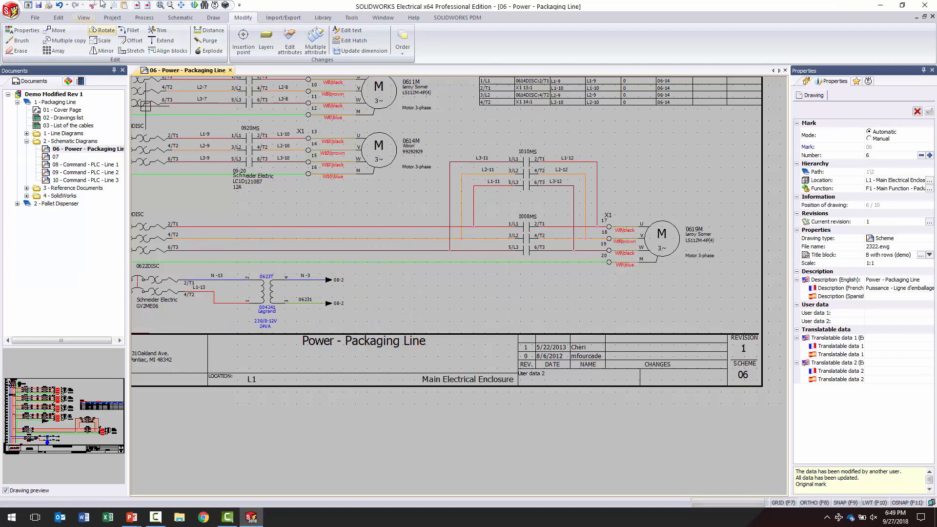
pyautogui.click(180, 18)
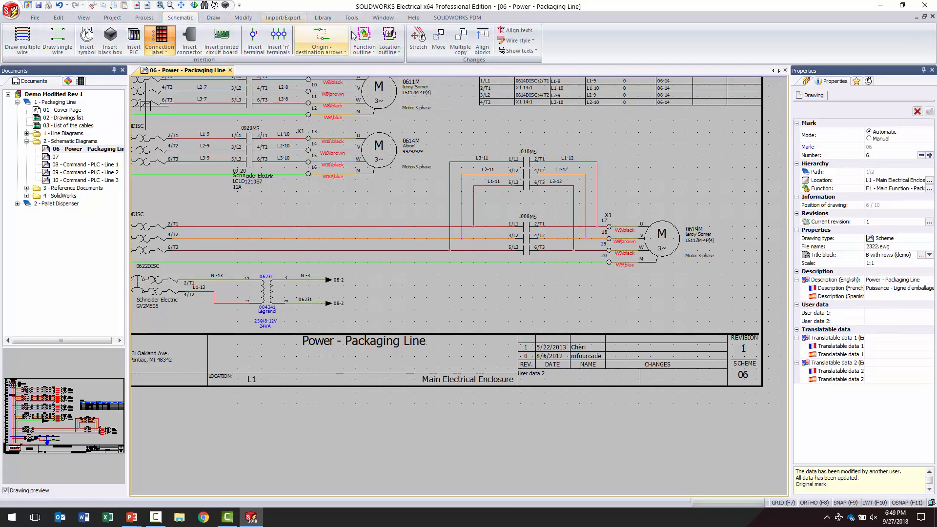
pyautogui.click(324, 19)
pyautogui.click(17, 39)
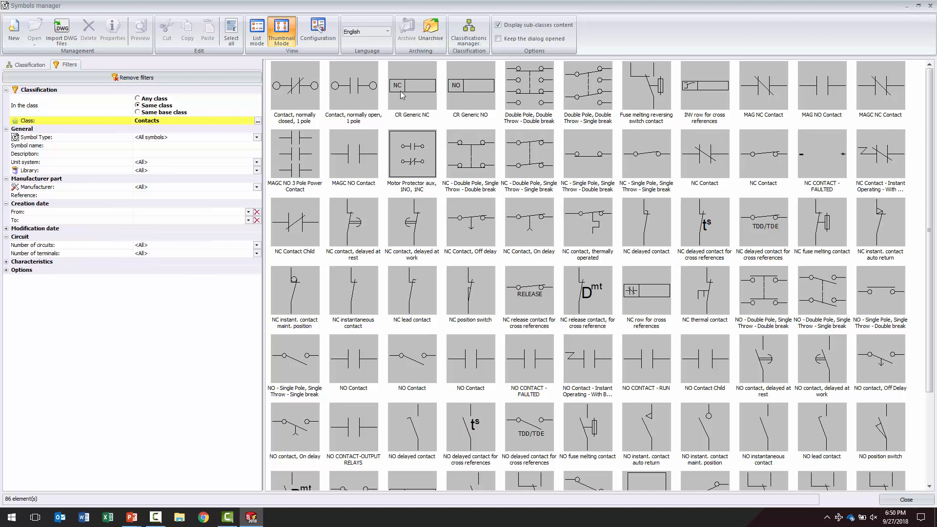
# Advance the PowerPoint slide show to the Using Update Data slide, and close the Symbols manager back in SOLIDWORKS Electrical
pyautogui.hotkey('alt', 'Tab')
pyautogui.click(400, 92)
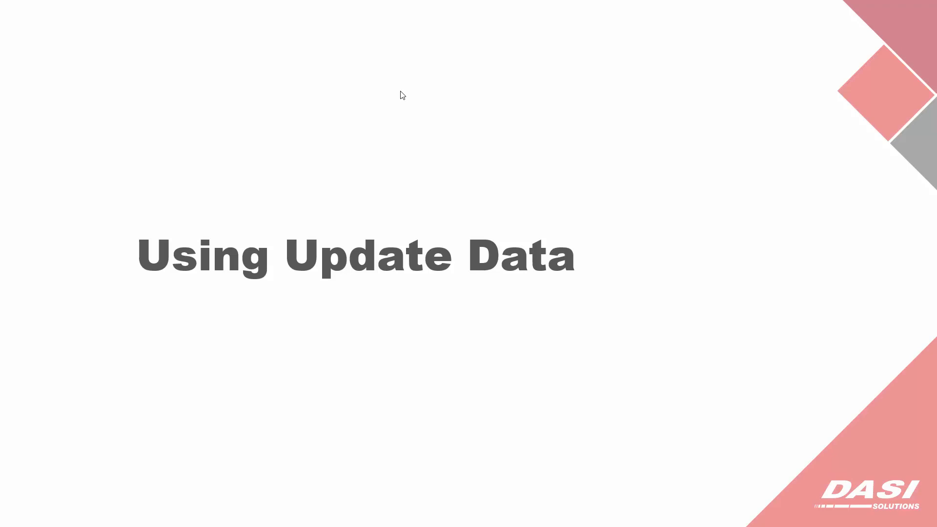
pyautogui.hotkey('alt', 'Tab')
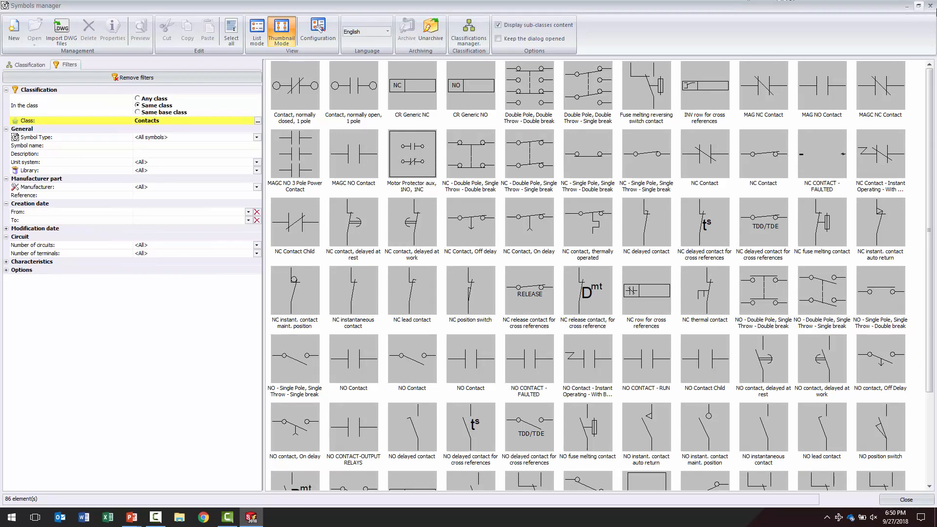
pyautogui.click(931, 6)
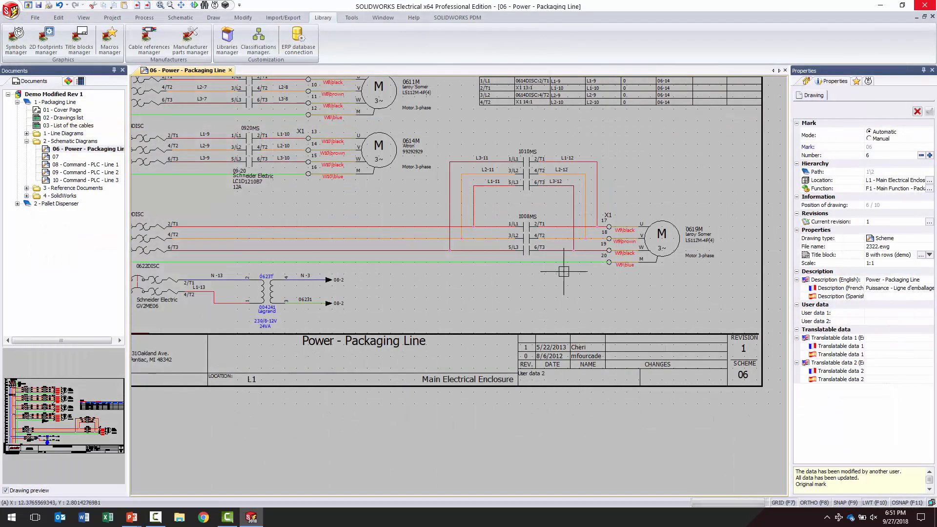
# Open the properties of the Leroy Somer LS112M-4P(4) manufacturer part assigned to motor 0619M for editing
pyautogui.click(657, 251)
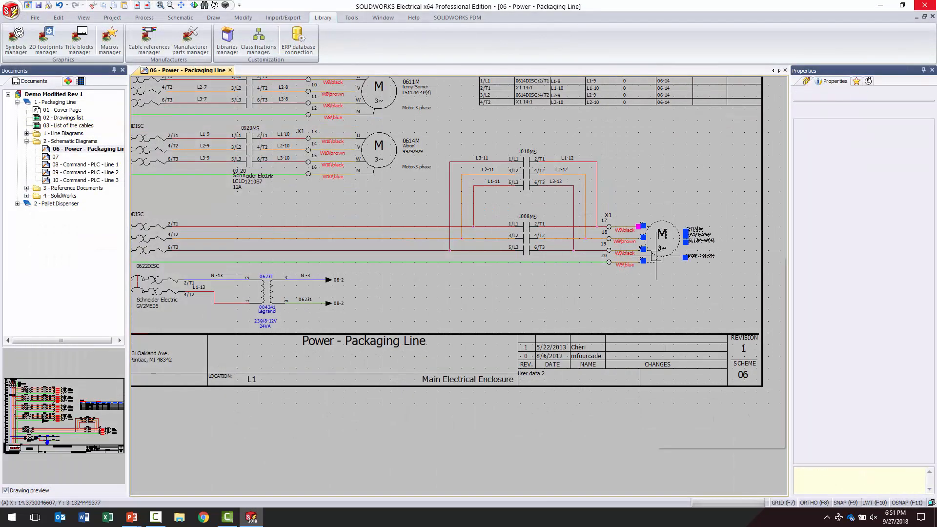
pyautogui.rightClick(657, 257)
pyautogui.click(701, 316)
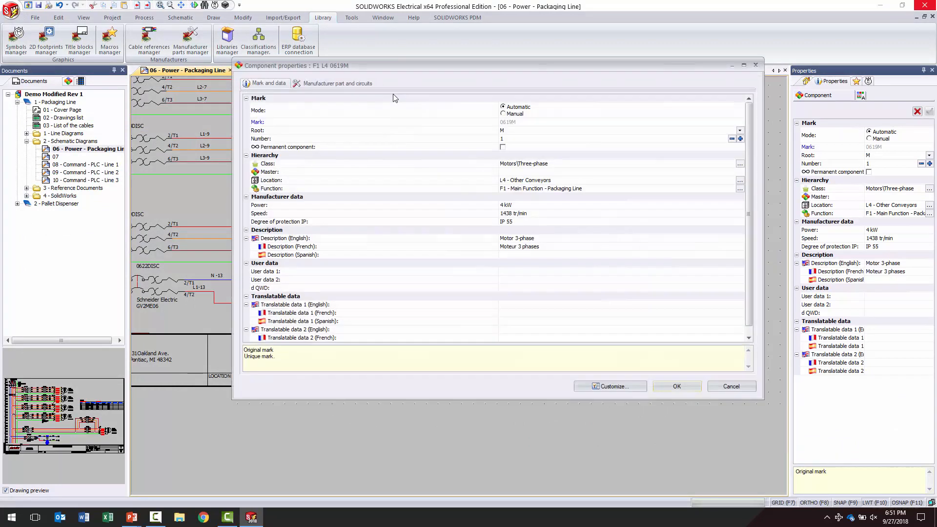
pyautogui.click(361, 84)
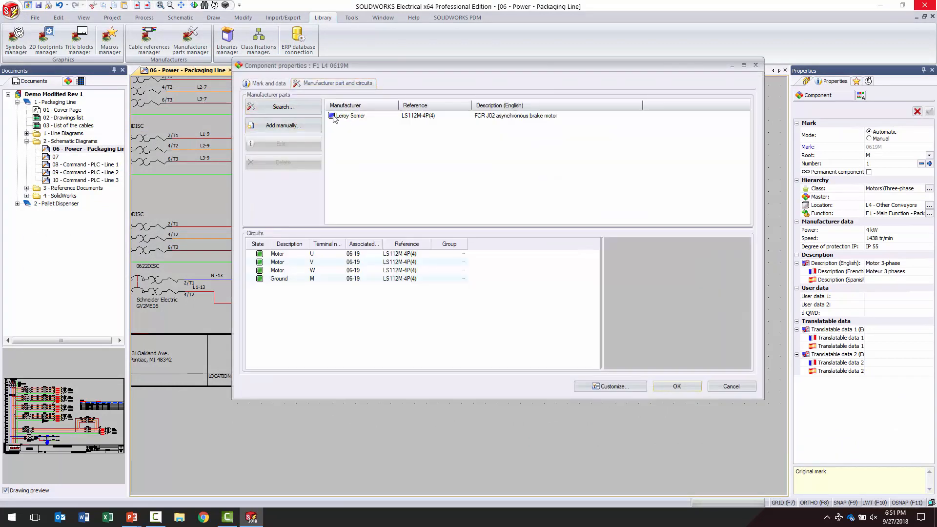
pyautogui.click(351, 117)
pyautogui.click(292, 145)
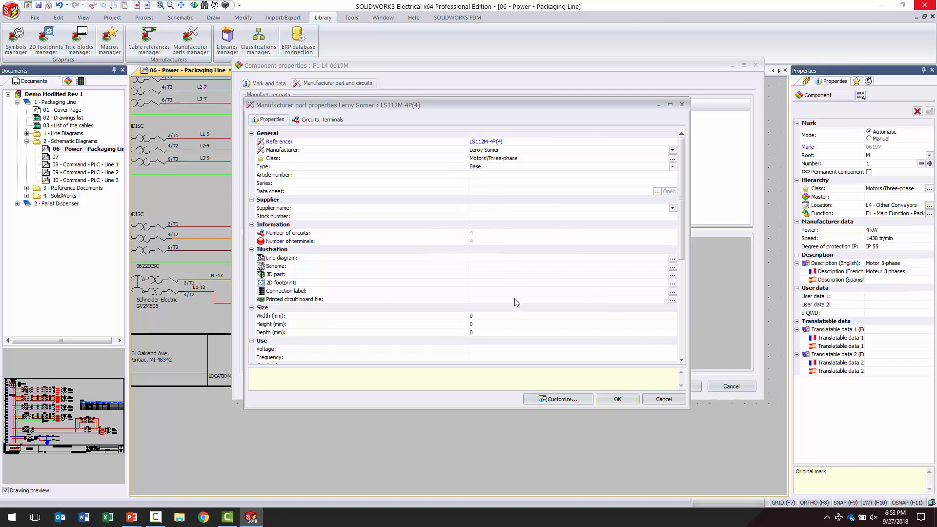
# Set the LS112M-4P(4) part's width to 500 mm, height to 9000 mm and depth to 3000 mm
pyautogui.click(482, 318)
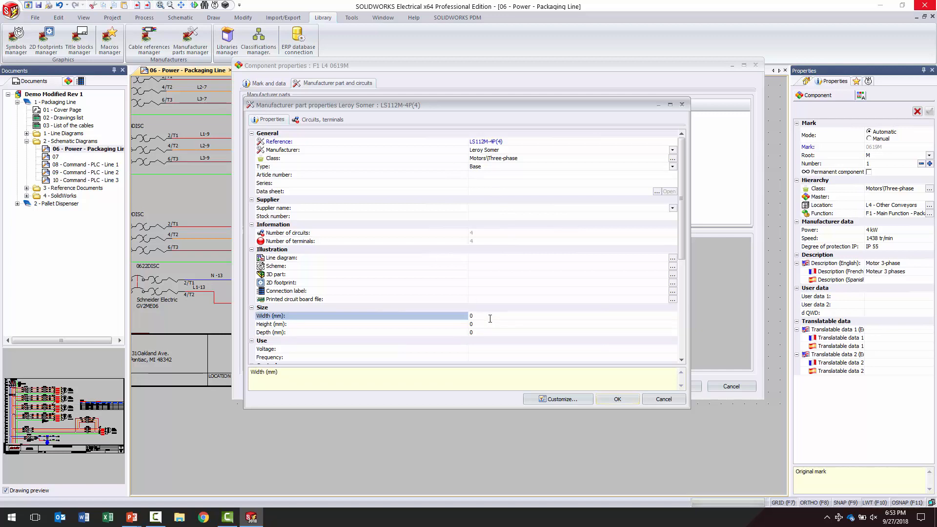
pyautogui.press('BackSpace')
pyautogui.write('500')
pyautogui.click(476, 325)
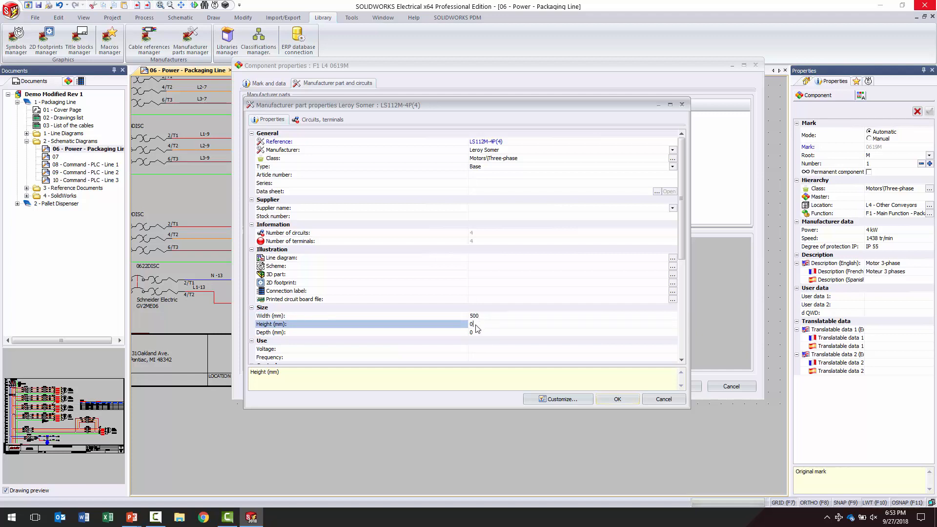
pyautogui.write('9000')
pyautogui.click(477, 334)
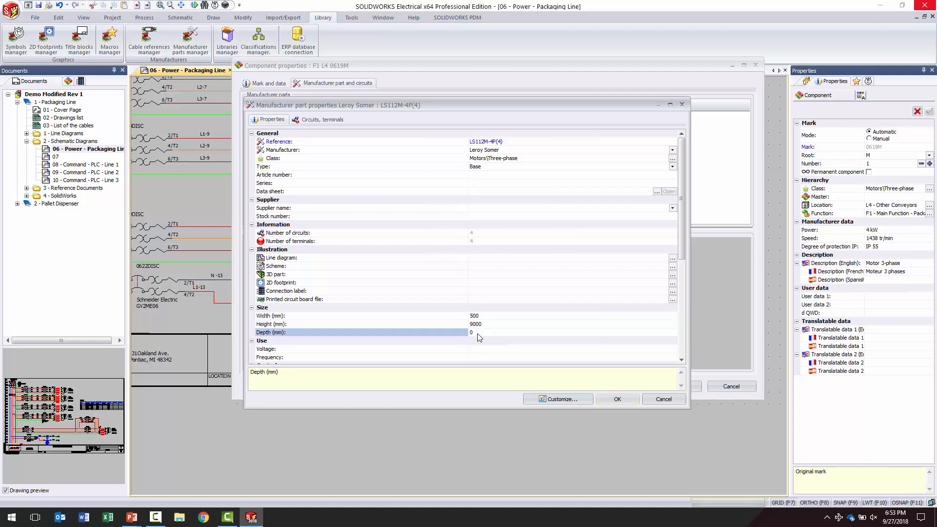
pyautogui.write('3000')
# Save the manufacturer part changes with the catalog updated, and accept the component properties of motor 0619M
pyautogui.click(617, 400)
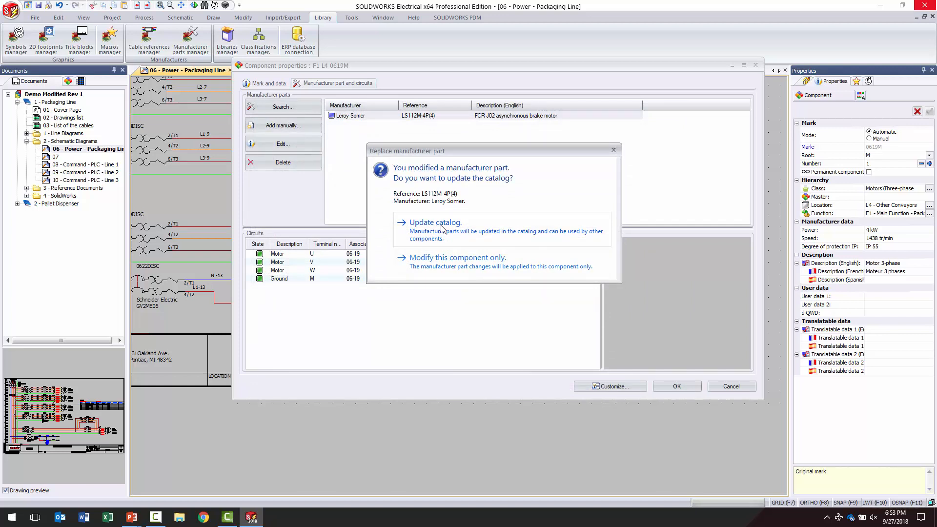
pyautogui.click(442, 228)
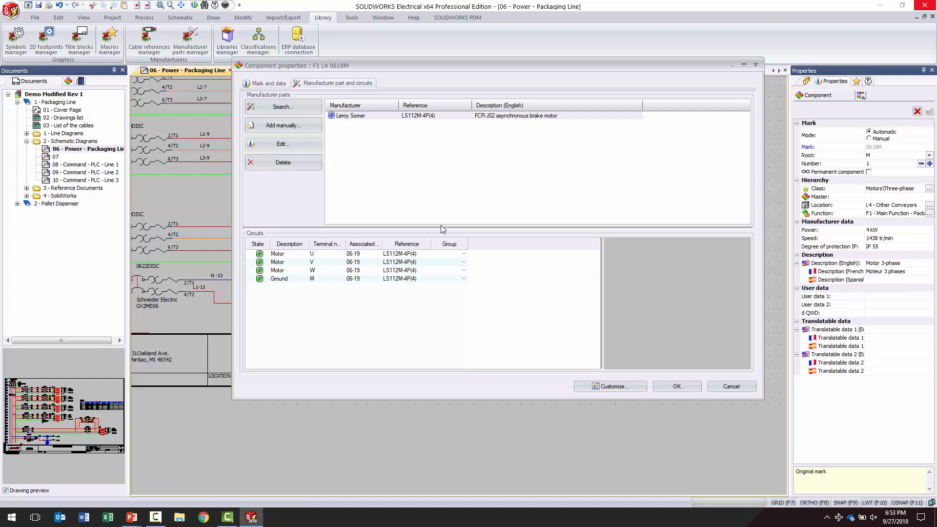
pyautogui.click(663, 383)
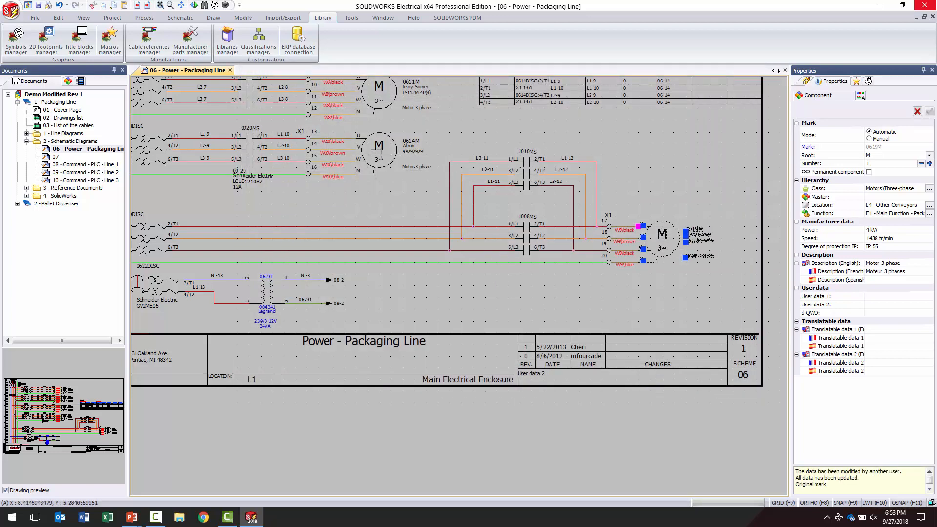
# Check the size values in the LS112M-4P(4) manufacturer part properties of motor 0611M, and leave without changes
pyautogui.moveTo(401, 125); pyautogui.dragTo(389, 211, button='middle')
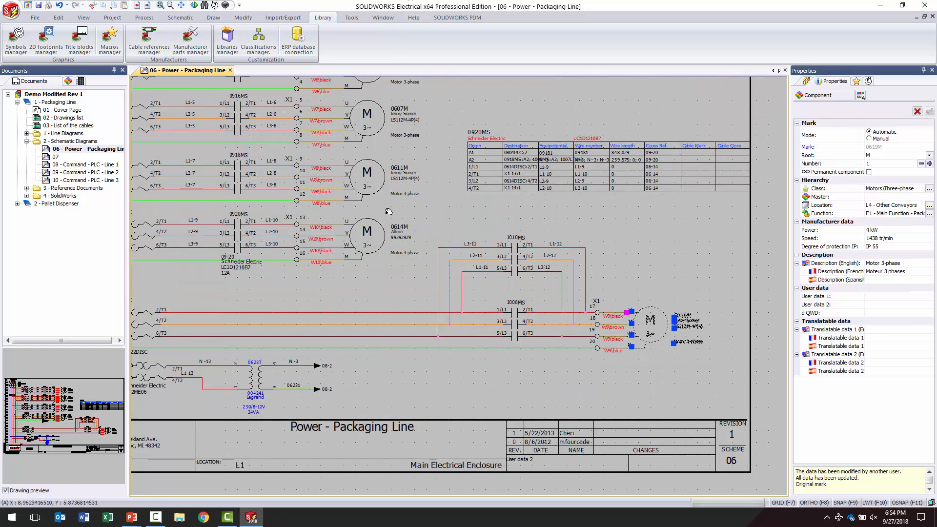
pyautogui.scroll(4, 386, 200)
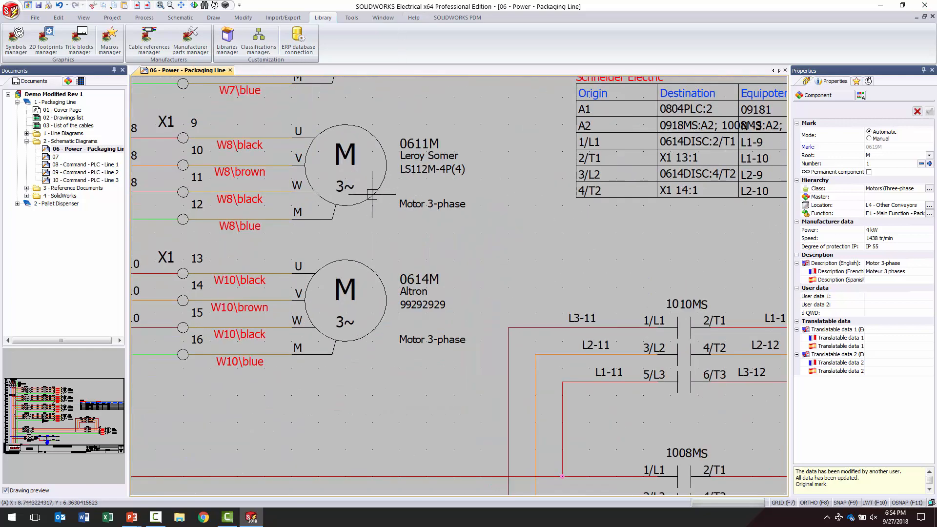
pyautogui.click(372, 194)
pyautogui.rightClick(372, 195)
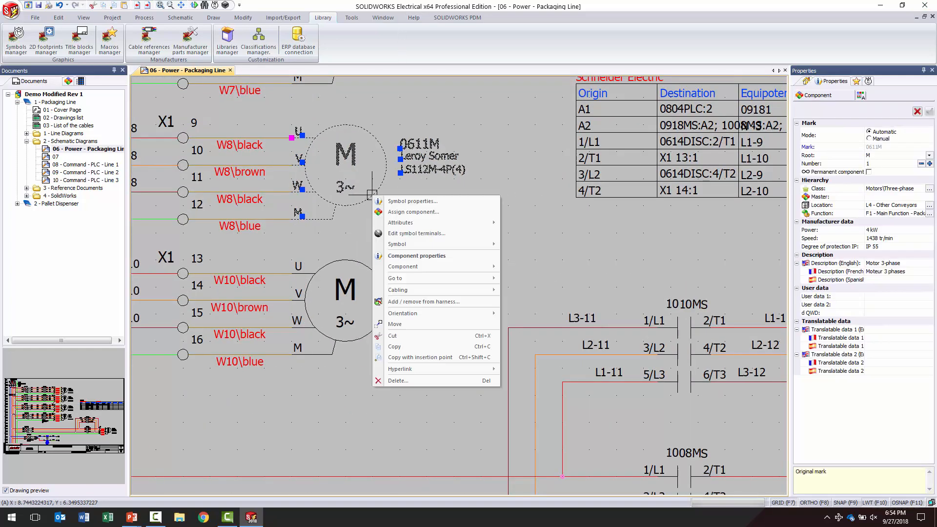
pyautogui.click(411, 256)
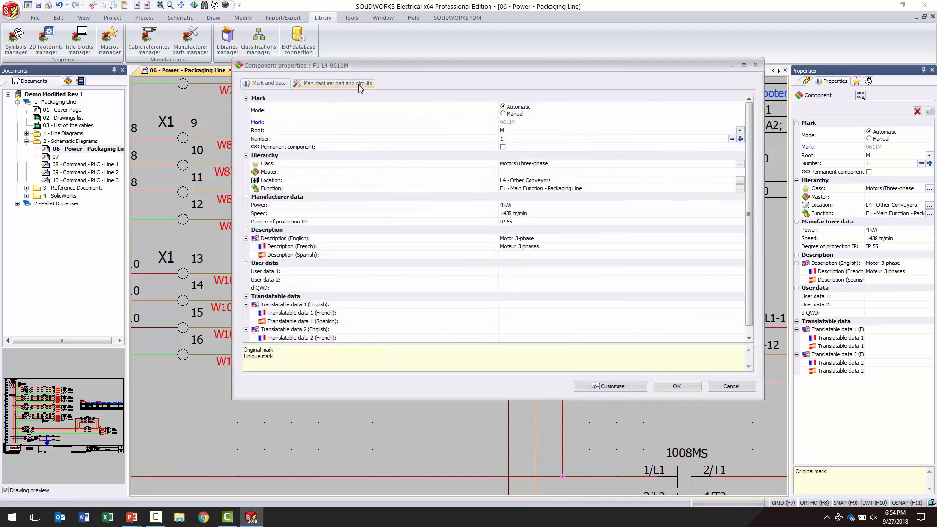
pyautogui.click(360, 85)
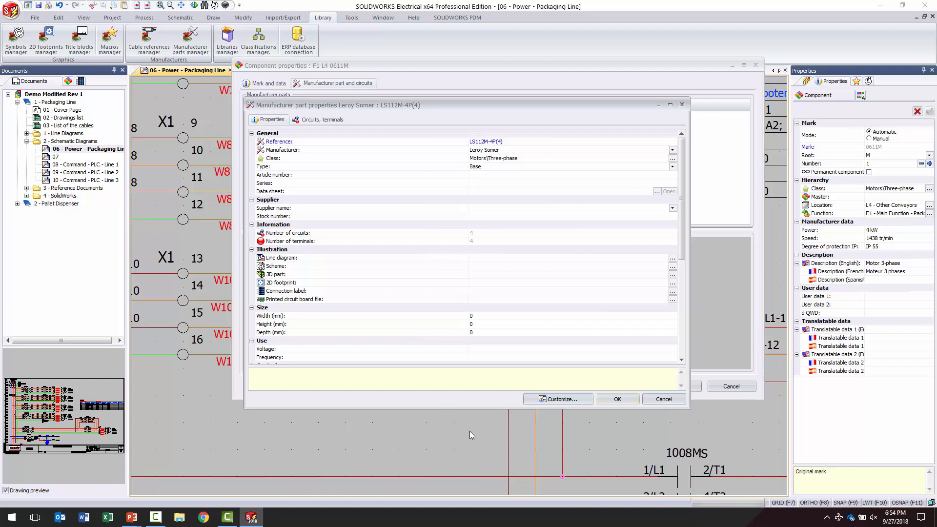
pyautogui.click(663, 399)
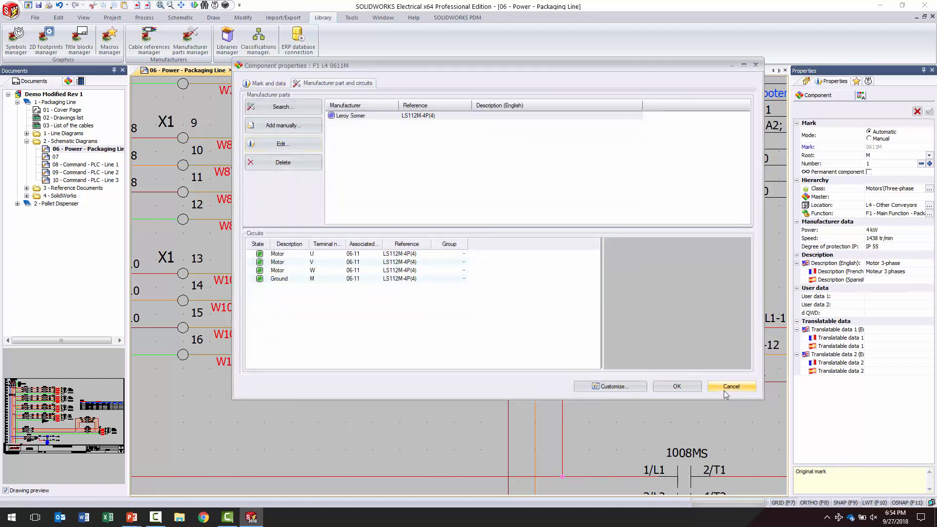
pyautogui.click(730, 387)
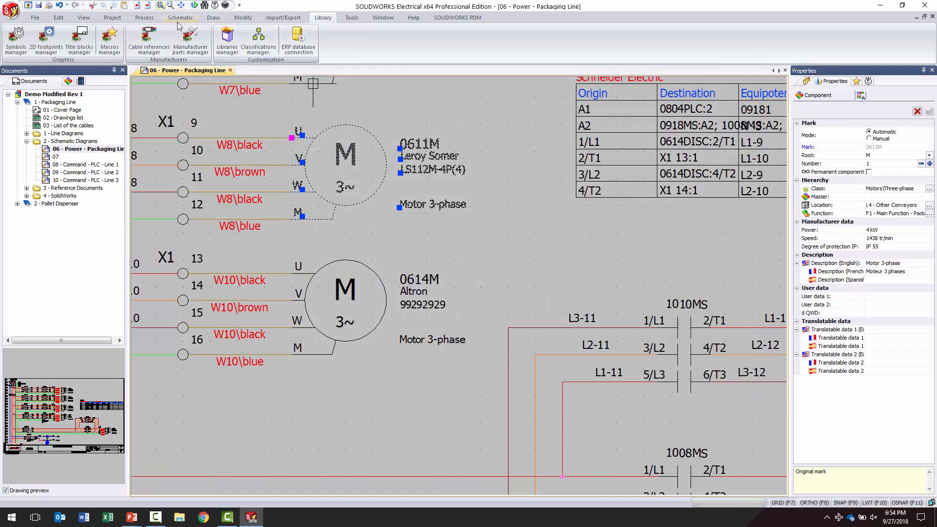
# Start the project data update wizard and select only manufacturer parts, excluding cable references, symbols, title blocks and all ERP data
pyautogui.click(146, 20)
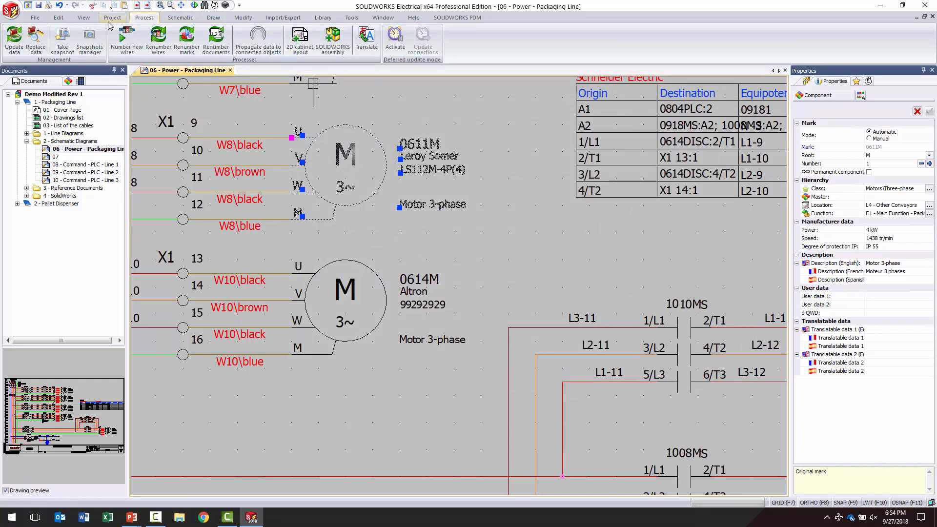
pyautogui.click(17, 50)
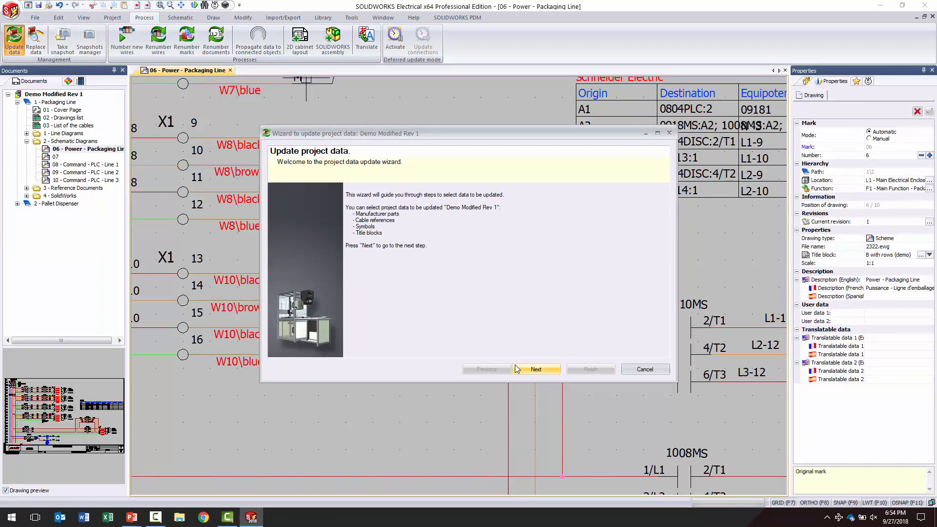
pyautogui.click(536, 369)
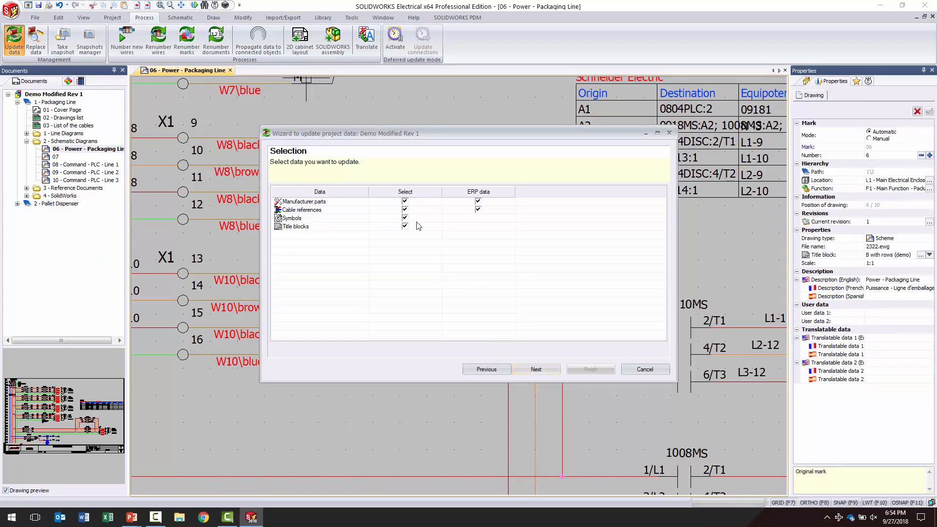
pyautogui.click(405, 209)
pyautogui.click(405, 218)
pyautogui.click(405, 219)
pyautogui.click(404, 226)
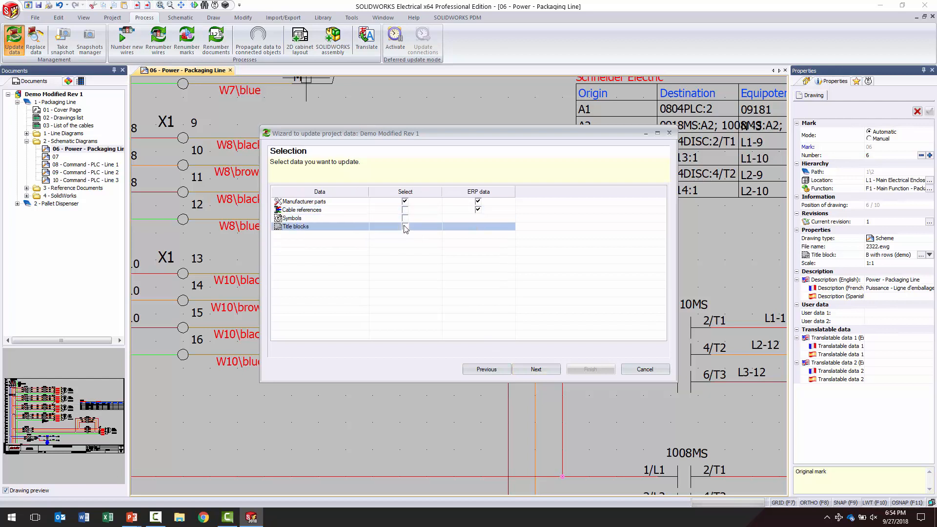
pyautogui.click(479, 202)
pyautogui.click(478, 210)
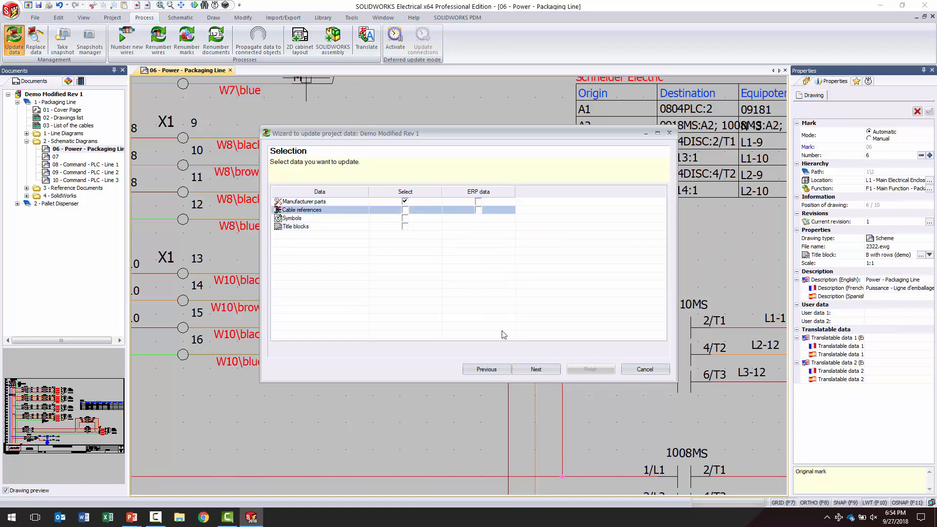
# Run the update for the manufacturer parts already selected in the wizard's list, and finish the wizard
pyautogui.click(541, 370)
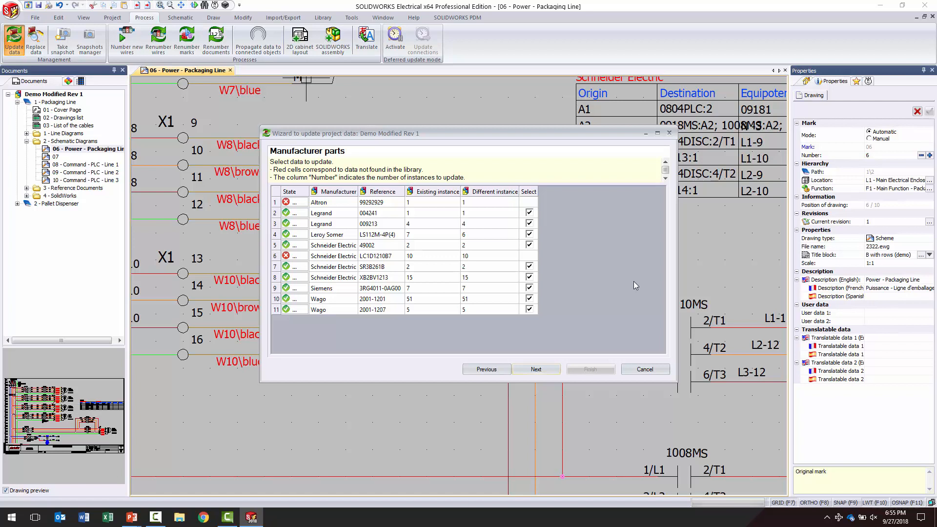
pyautogui.click(537, 370)
pyautogui.click(591, 369)
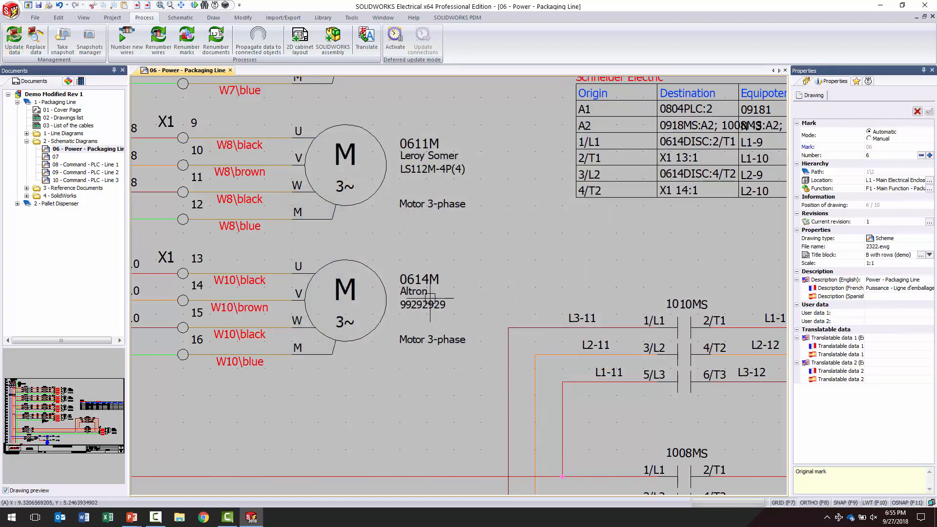
# Open the manufacturer part properties of motor 0611M and check the size values
pyautogui.click(361, 197)
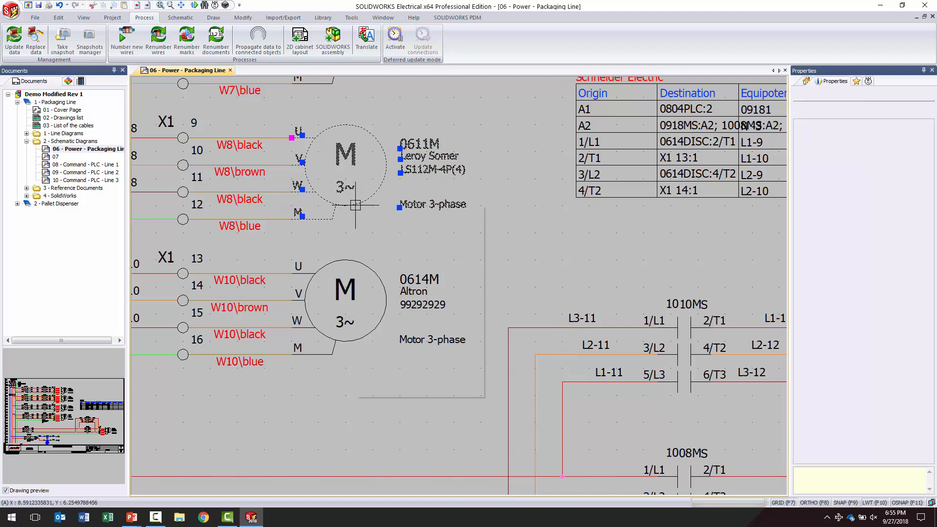
pyautogui.rightClick(359, 203)
pyautogui.click(398, 266)
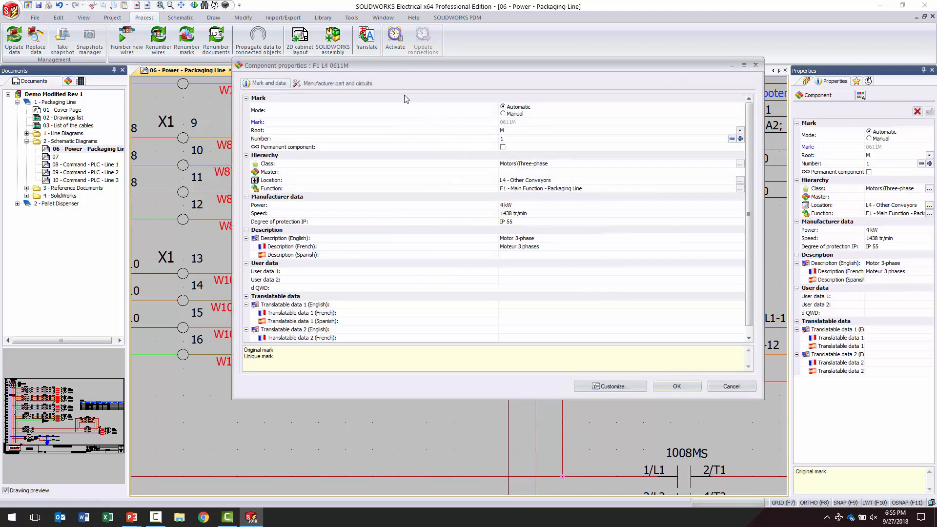
pyautogui.click(361, 86)
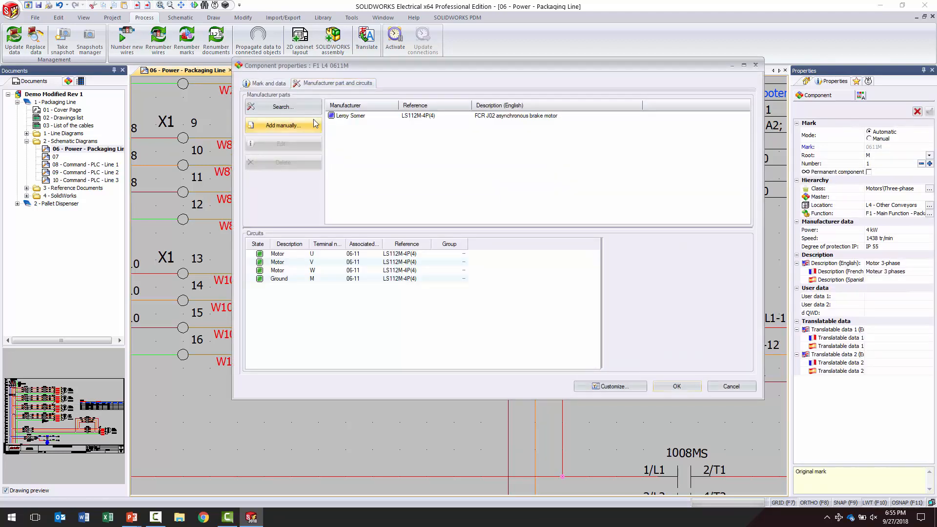
pyautogui.click(359, 116)
pyautogui.doubleClick(426, 208)
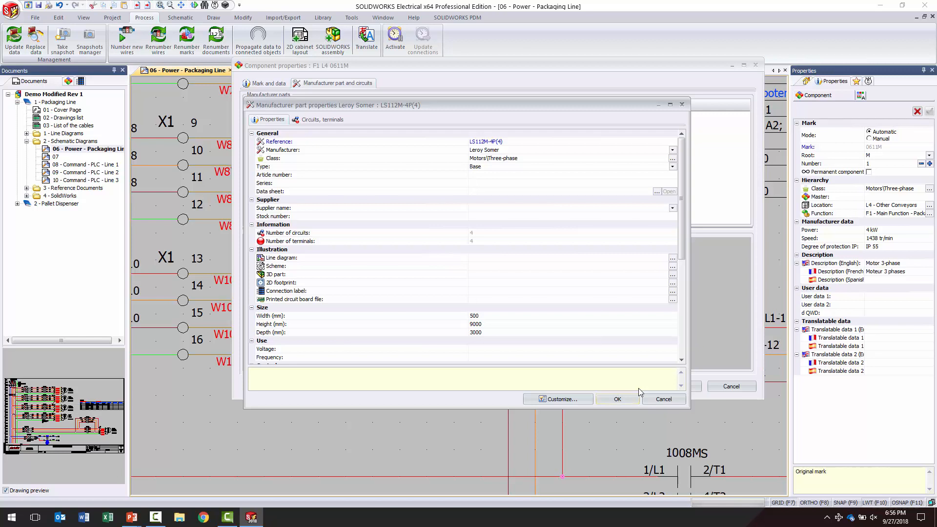
# Switch to the PowerPoint presentation, advance to the Using Propagate Data slide, and return to SOLIDWORKS Electrical
pyautogui.hotkey('alt', 'Tab')
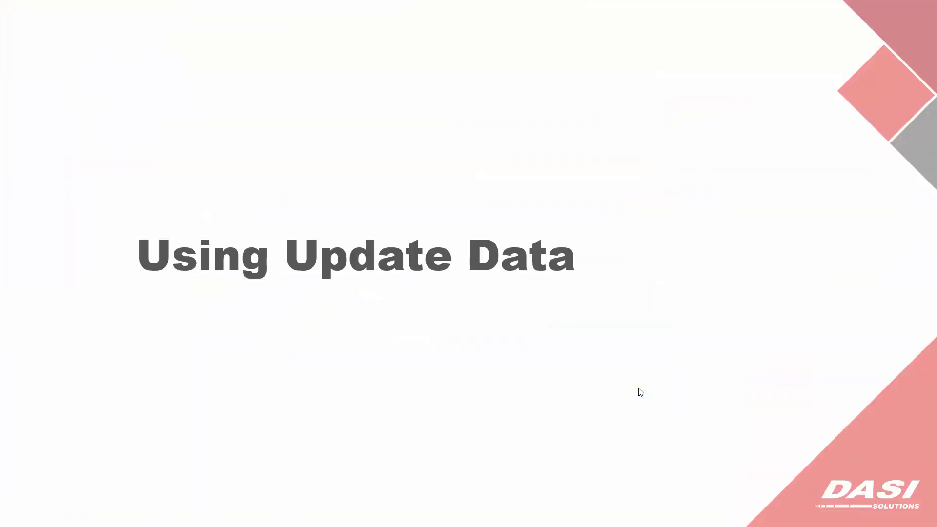
pyautogui.press('Right')
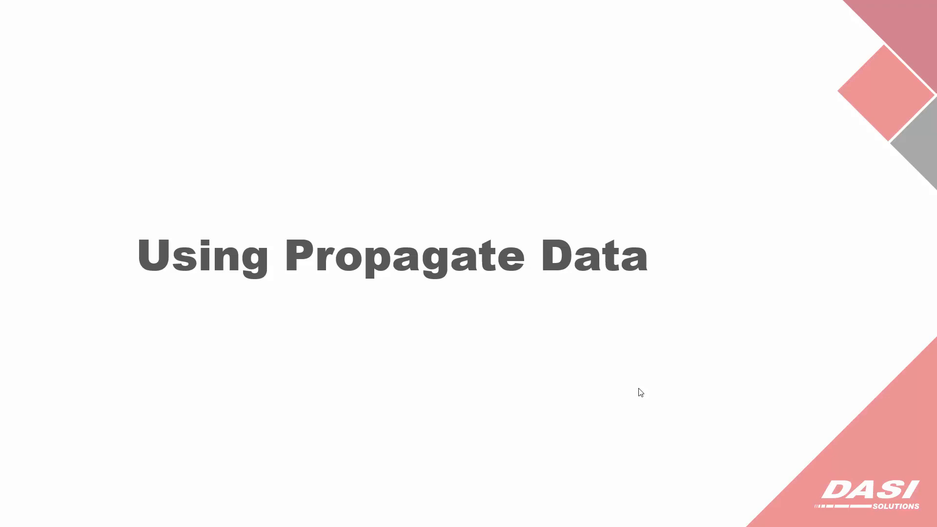
pyautogui.hotkey('alt', 'Tab')
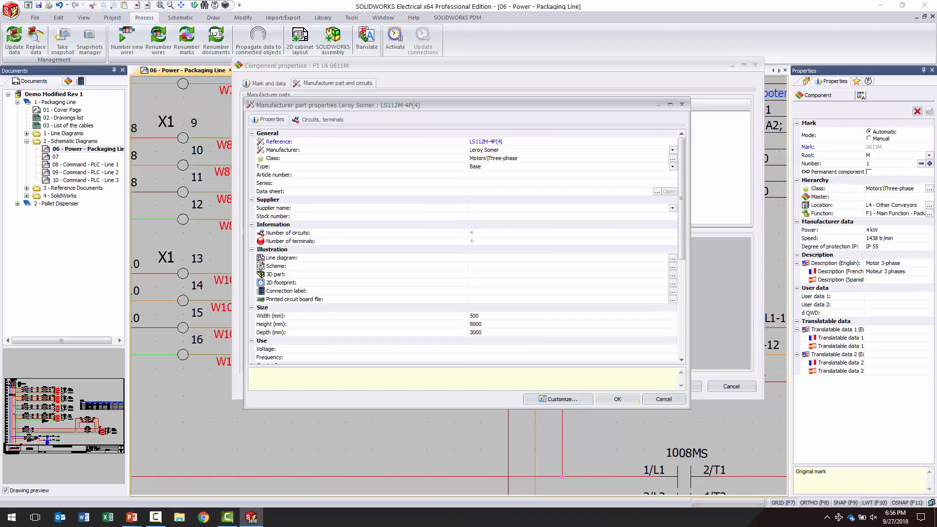
# Close the properties of motor 0611M and open drawing 08 - Command - PLC - Line 1 at the PLC input wires
pyautogui.click(618, 399)
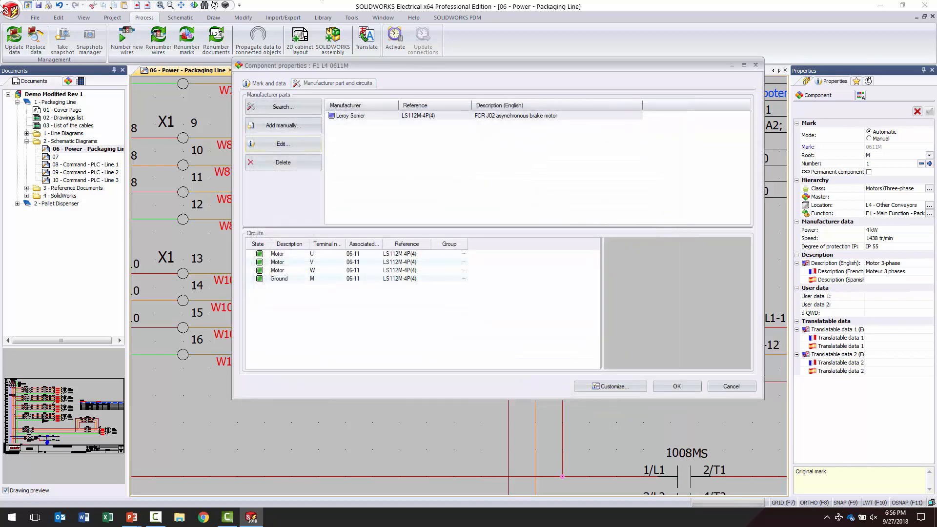
pyautogui.click(729, 387)
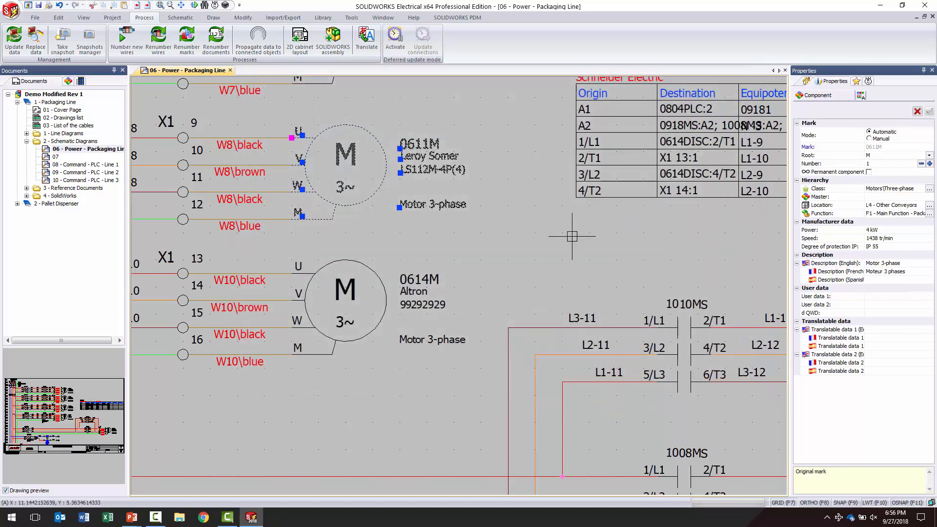
pyautogui.doubleClick(55, 166)
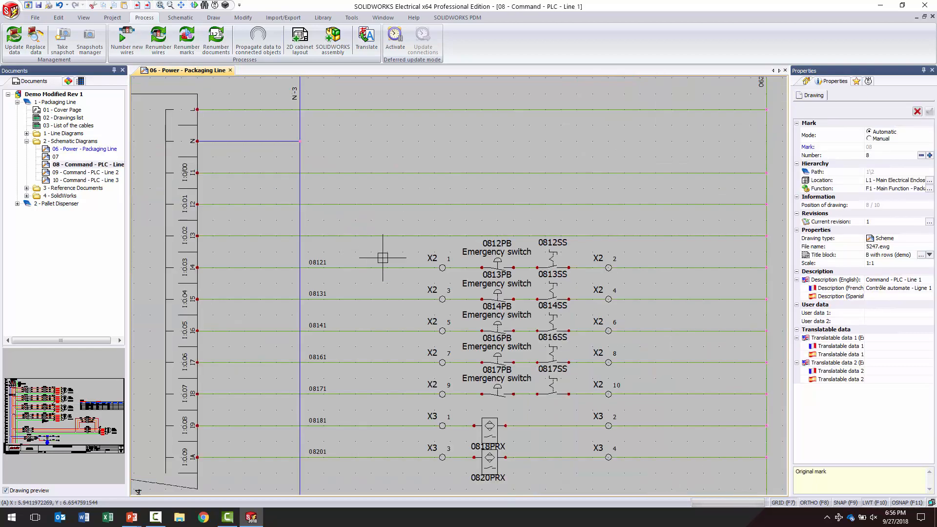
pyautogui.moveTo(230, 317); pyautogui.dragTo(367, 303, button='middle')
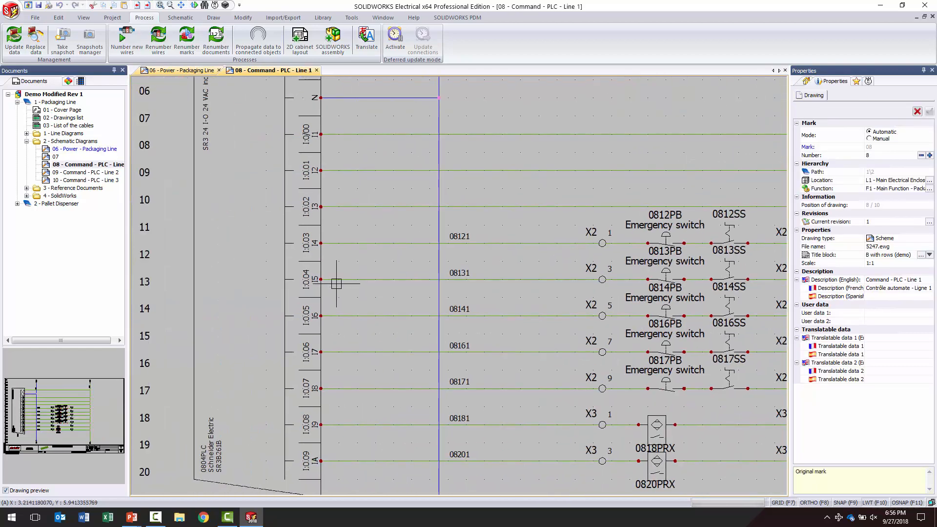
pyautogui.scroll(2, 326, 282)
pyautogui.moveTo(318, 276); pyautogui.dragTo(262, 266, button='middle')
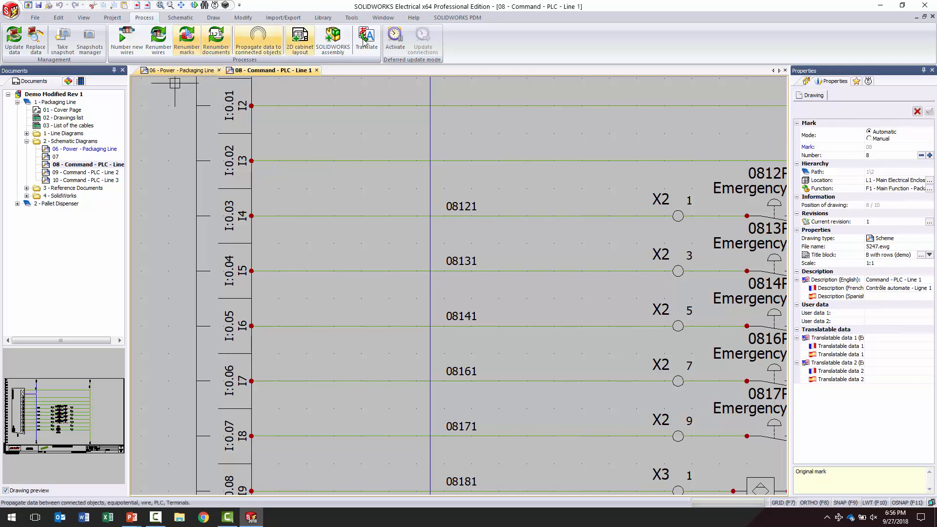
# Start propagating data to connected objects and add a propagation that copies the channel address from the PLC Channel
pyautogui.click(272, 41)
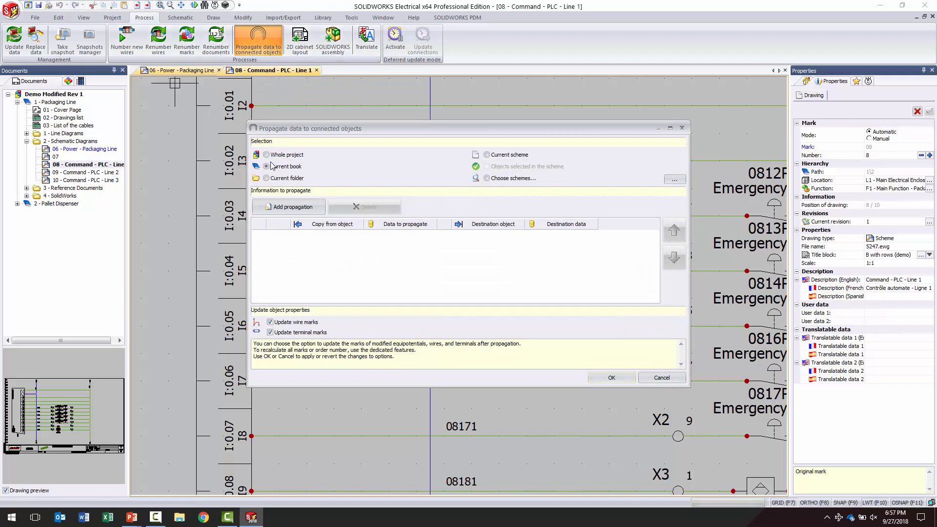
pyautogui.click(293, 207)
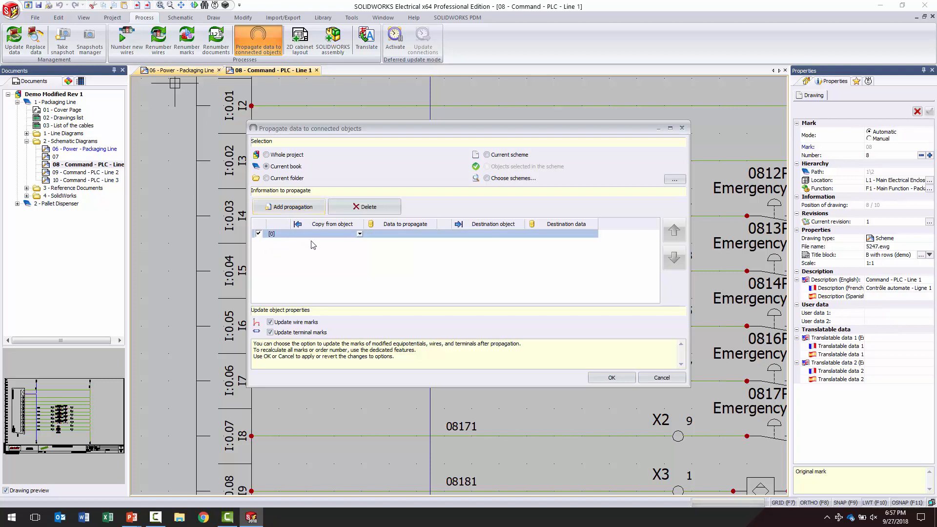
pyautogui.click(327, 235)
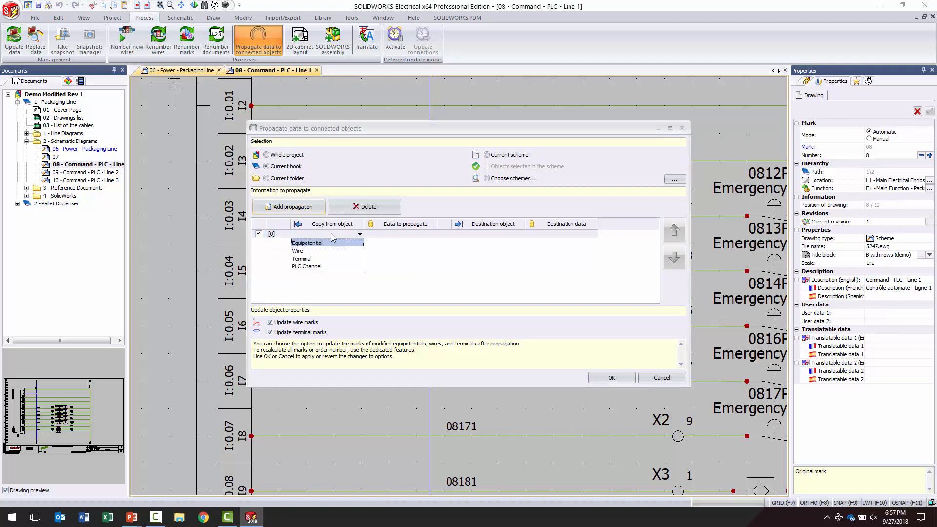
pyautogui.click(305, 266)
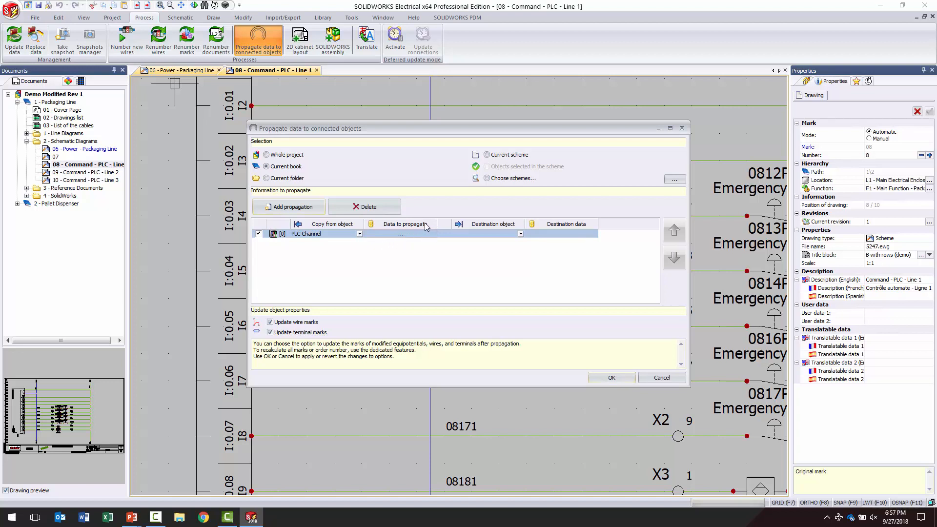
pyautogui.click(408, 233)
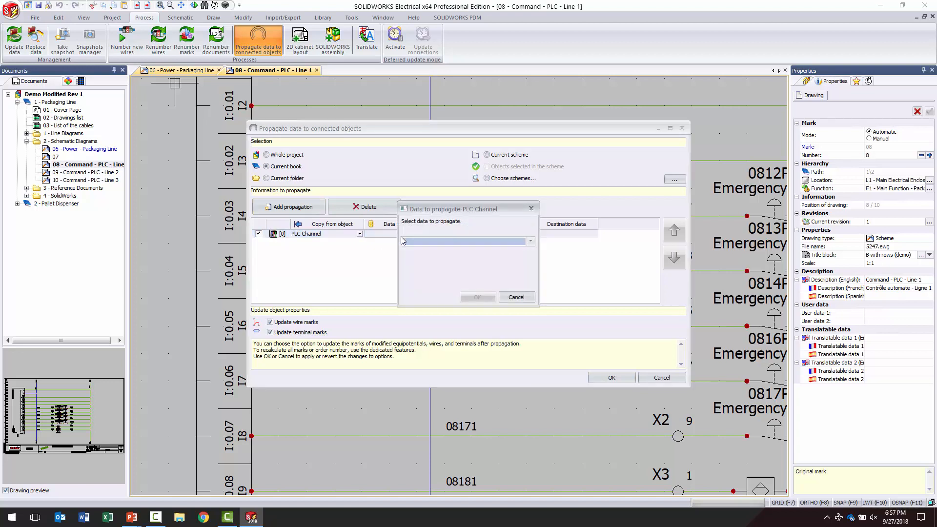
pyautogui.click(417, 241)
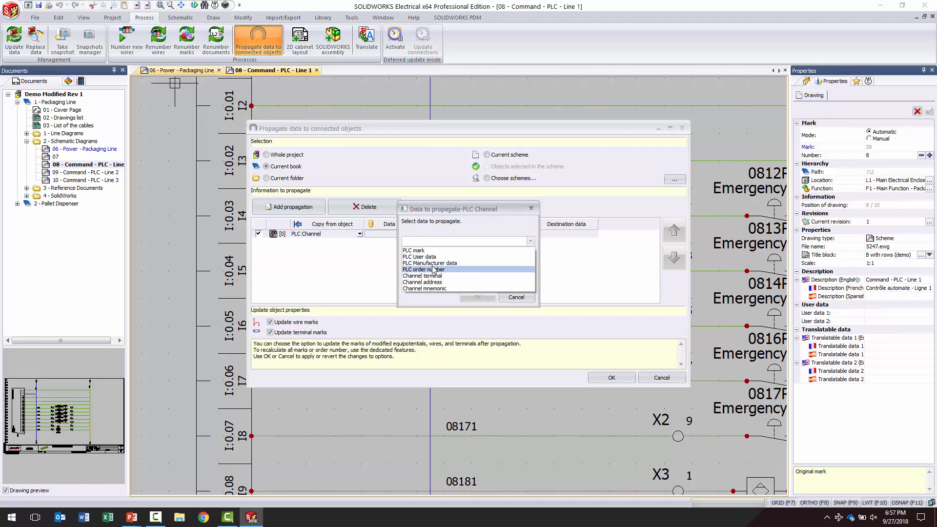
pyautogui.click(431, 283)
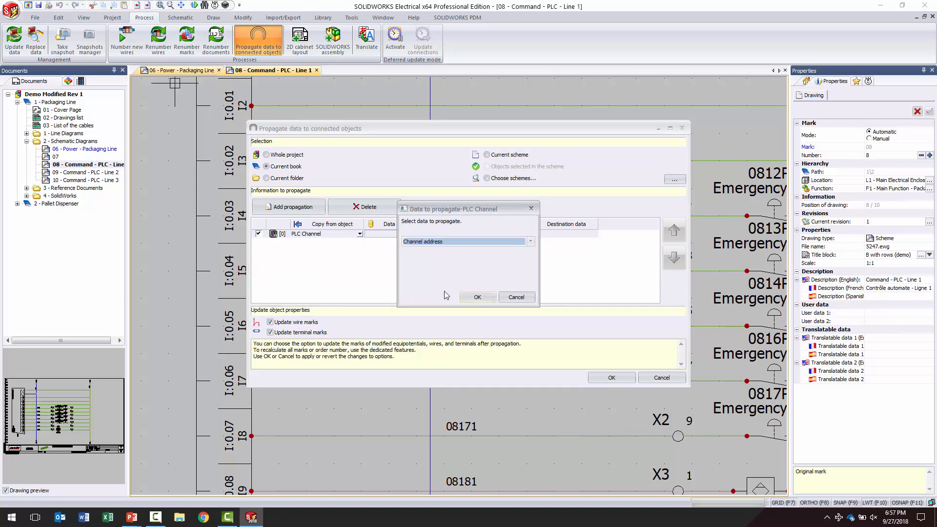
pyautogui.click(477, 298)
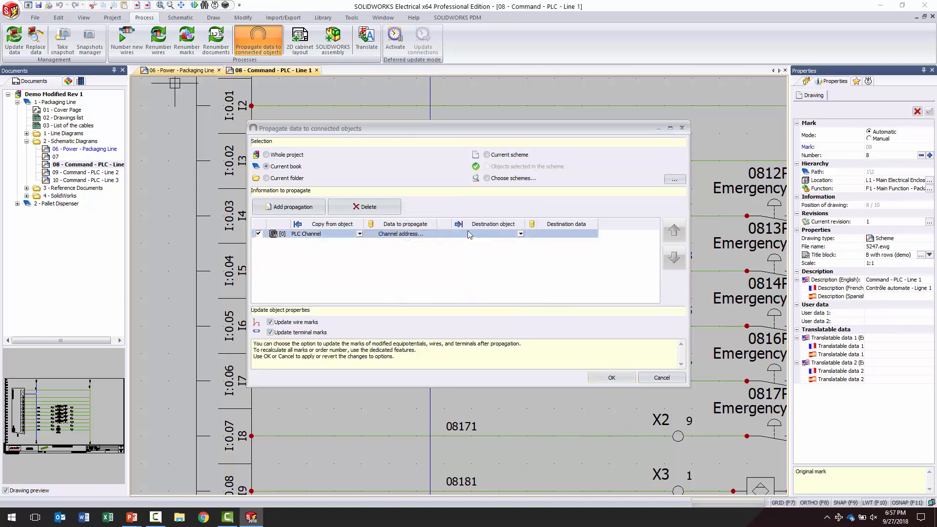
# Set the propagation's destination to the Equipotential object's Mark and run it with the current options
pyautogui.click(464, 236)
pyautogui.click(480, 243)
pyautogui.click(563, 235)
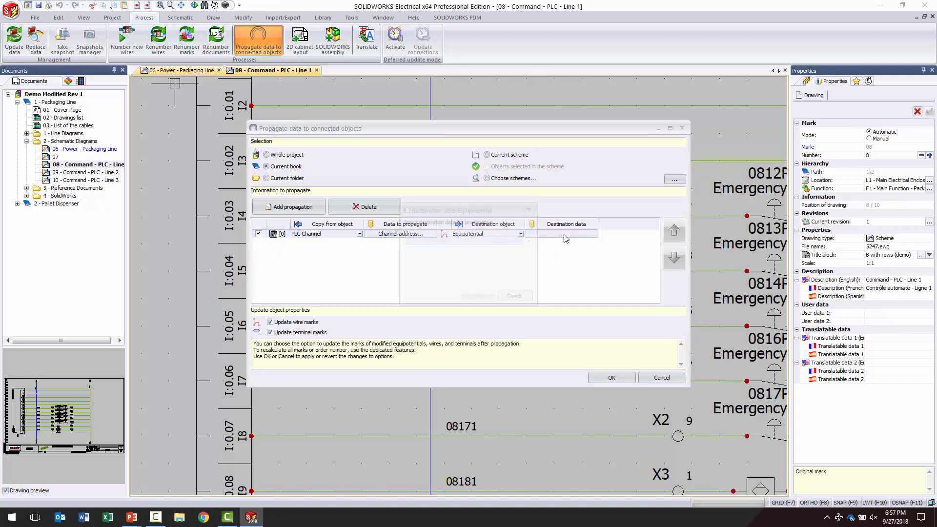
pyautogui.click(441, 241)
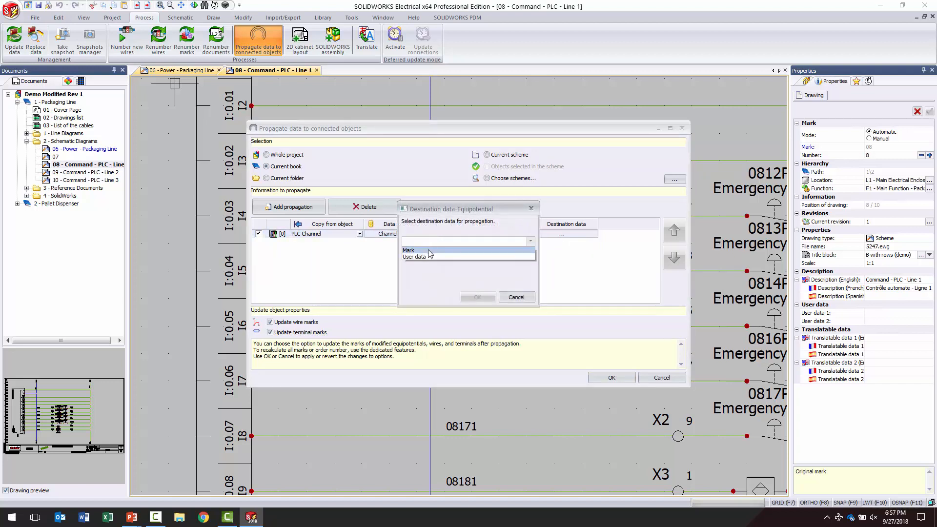
pyautogui.click(430, 249)
pyautogui.click(478, 298)
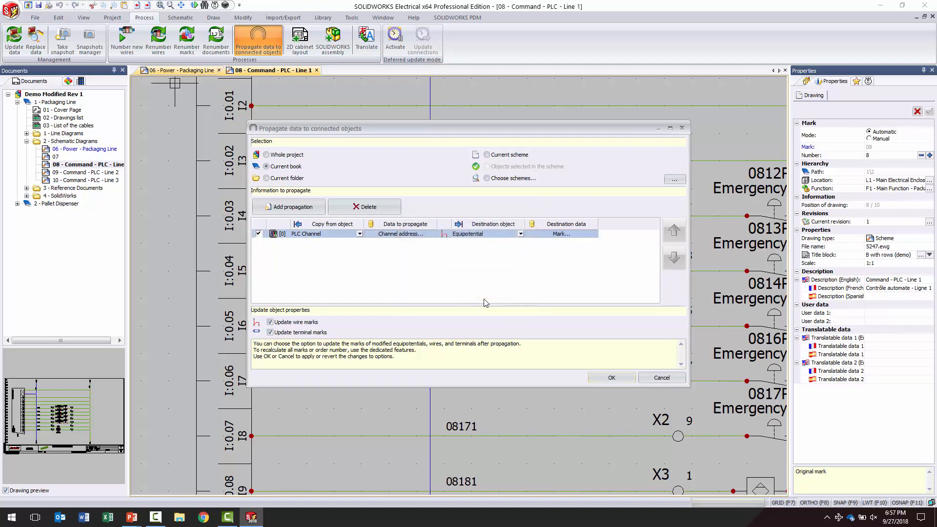
pyautogui.click(612, 379)
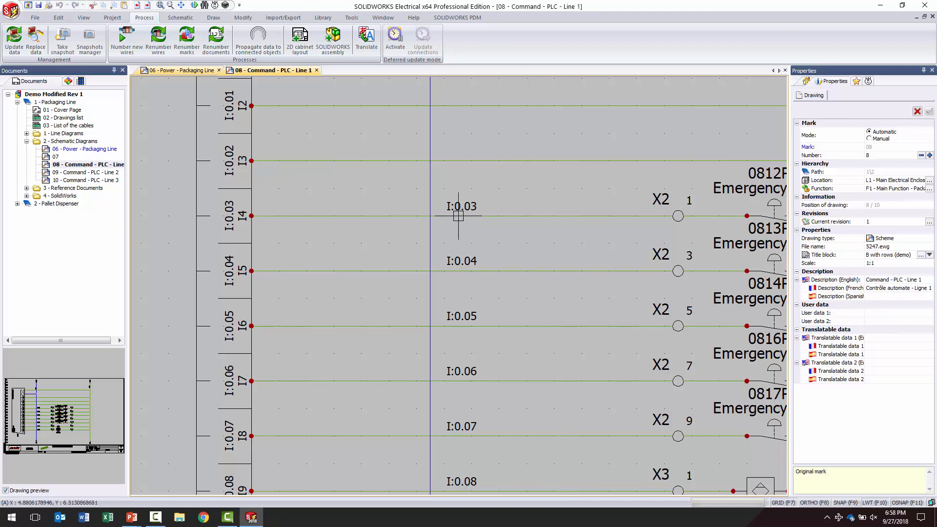
# Reopen the data propagation settings and add a second propagation that copies the Mark from Equipotential objects
pyautogui.click(259, 39)
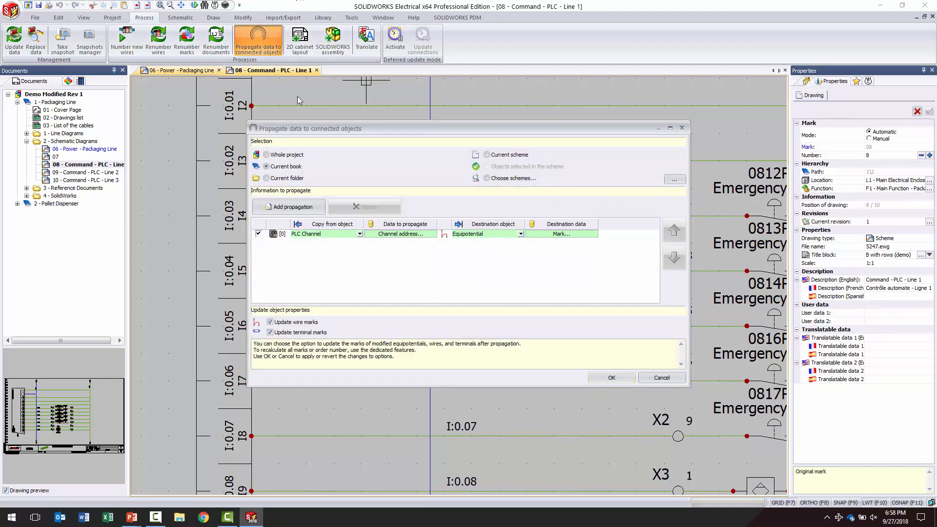
pyautogui.click(296, 209)
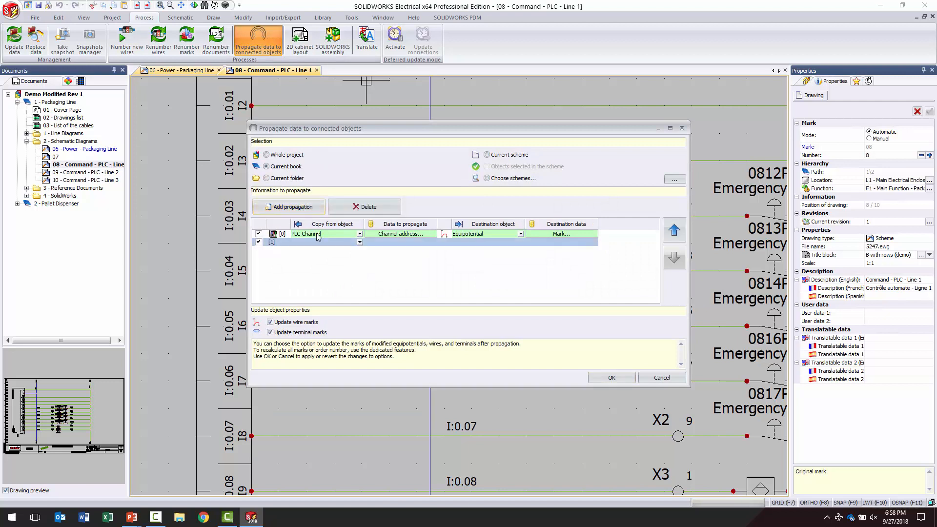
pyautogui.click(361, 243)
pyautogui.click(322, 251)
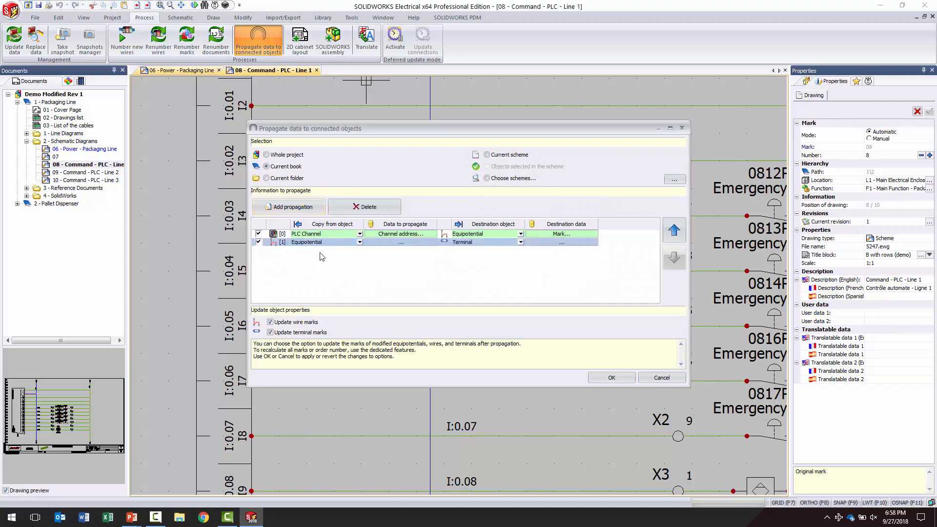
pyautogui.click(415, 244)
pyautogui.click(429, 242)
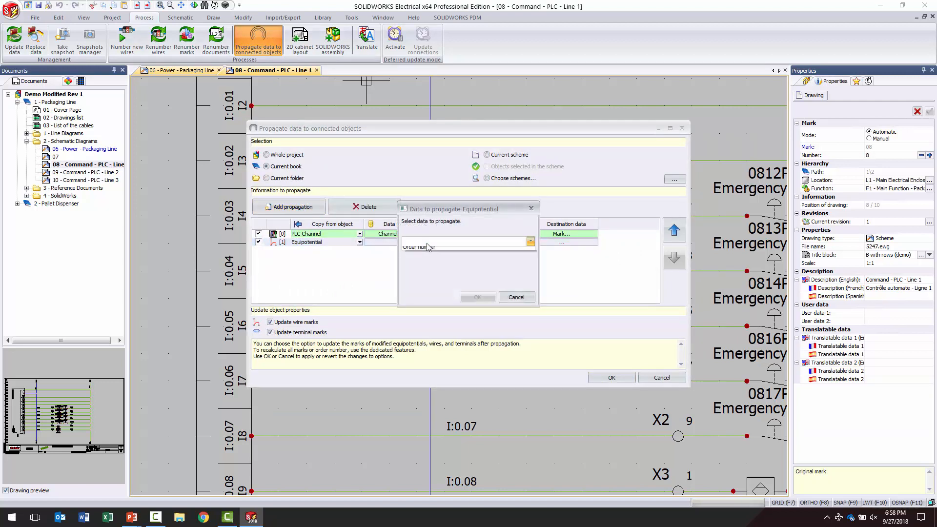
pyautogui.click(438, 263)
pyautogui.click(478, 297)
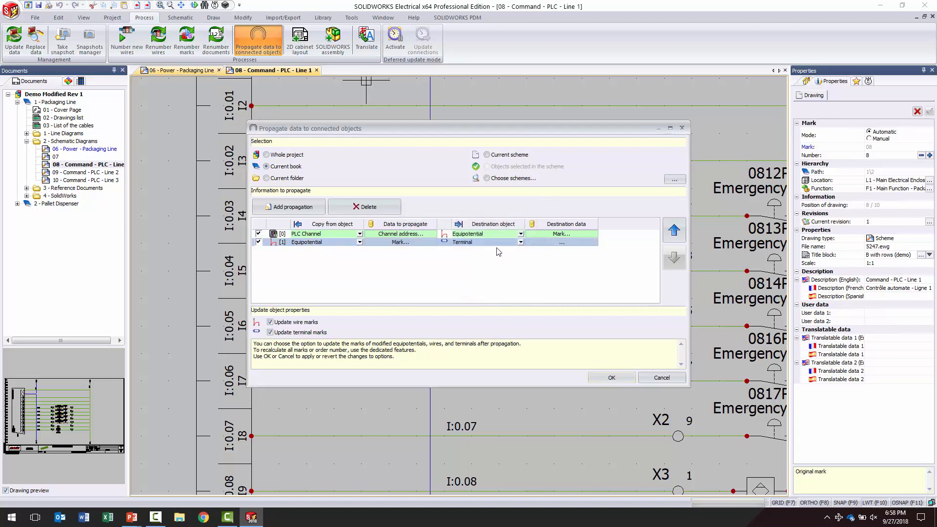
# Set the Terminal destination data of the second propagation to Mark and run both propagations
pyautogui.click(562, 242)
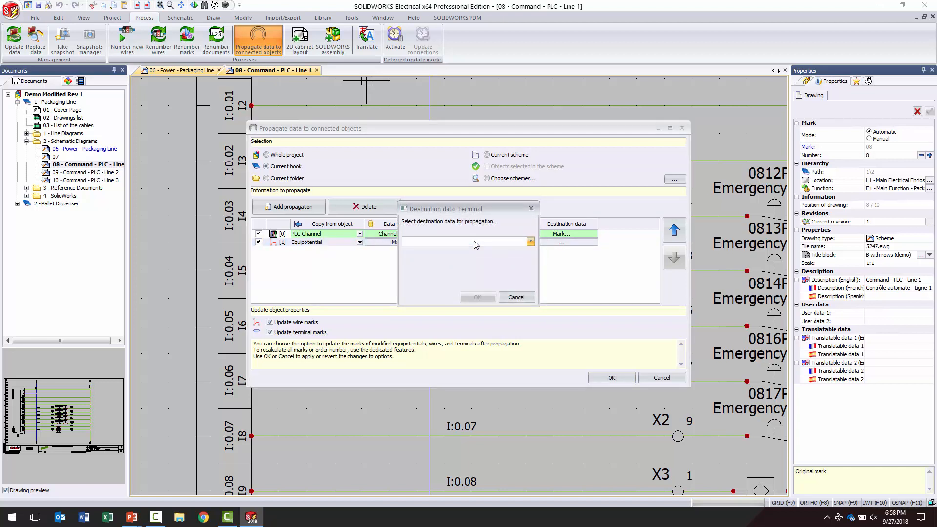
pyautogui.click(420, 242)
pyautogui.click(417, 251)
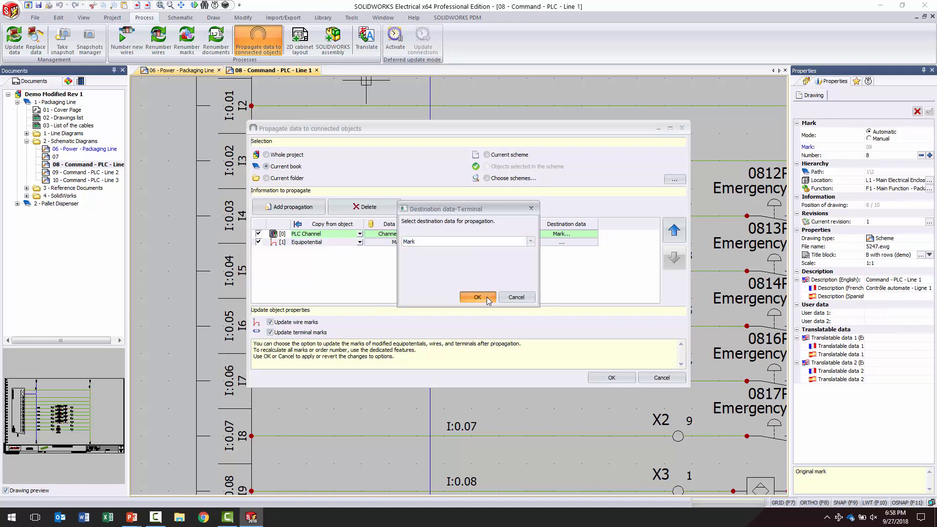
pyautogui.click(478, 297)
pyautogui.click(611, 378)
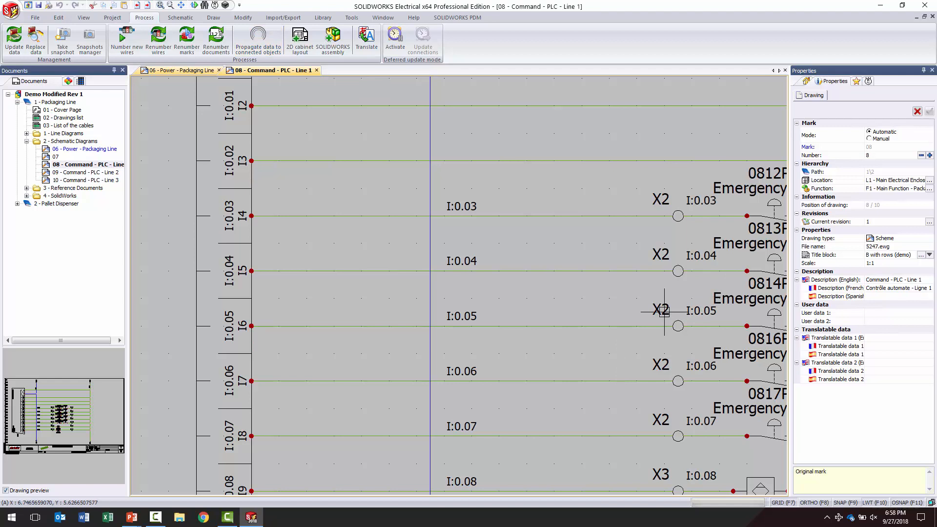
# Open the X2 terminal strip in its editor from terminal I:0.05, review the terminal marks, and close the editor
pyautogui.click(676, 329)
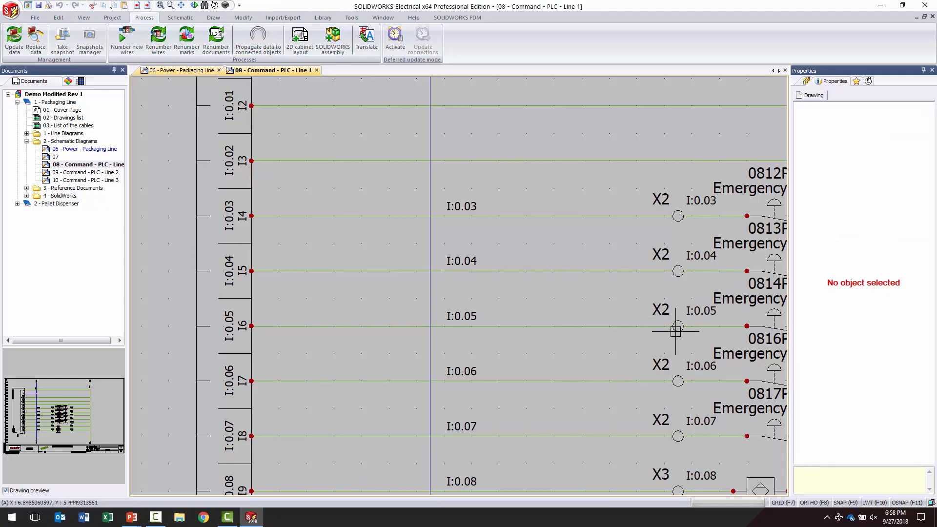
pyautogui.rightClick(676, 331)
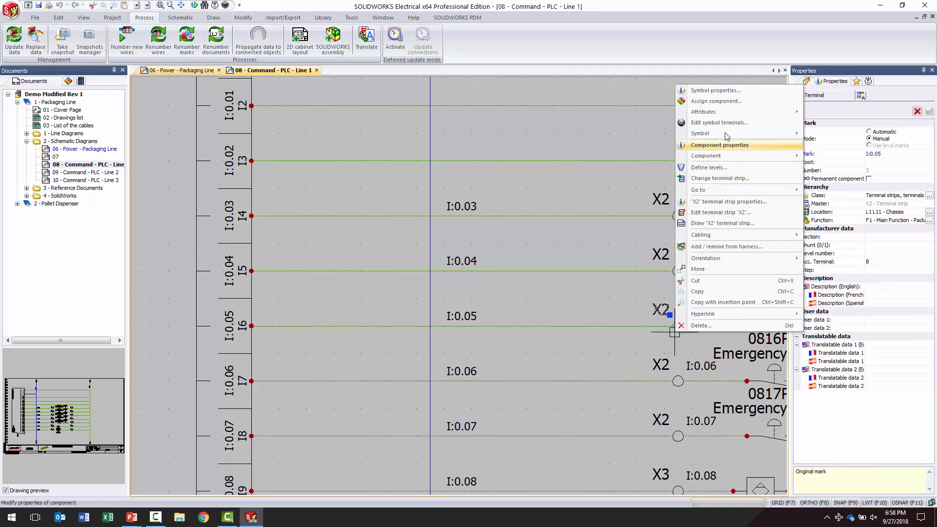
pyautogui.click(728, 214)
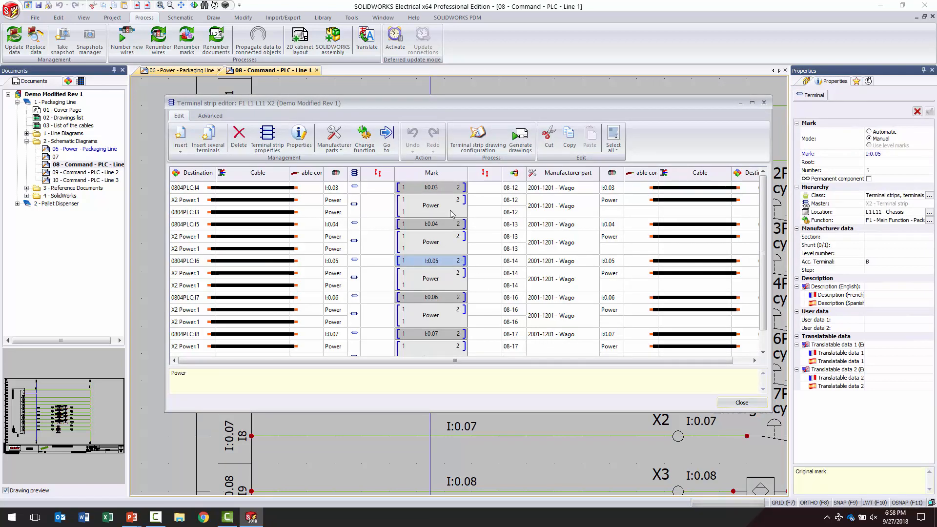
pyautogui.scroll(-2, 450, 303)
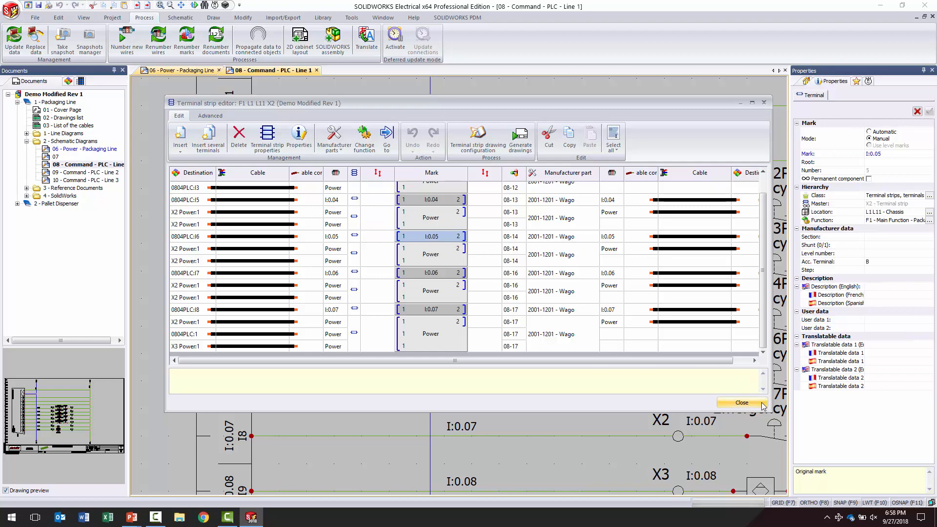
pyautogui.click(741, 404)
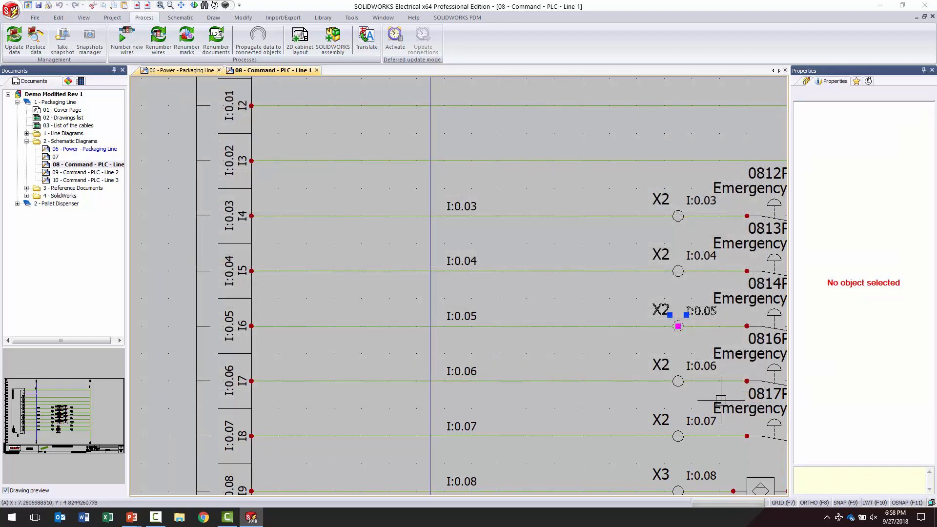
# Switch to the PowerPoint presentation and advance to the closing slide titled The END
pyautogui.hotkey('alt', 'Tab')
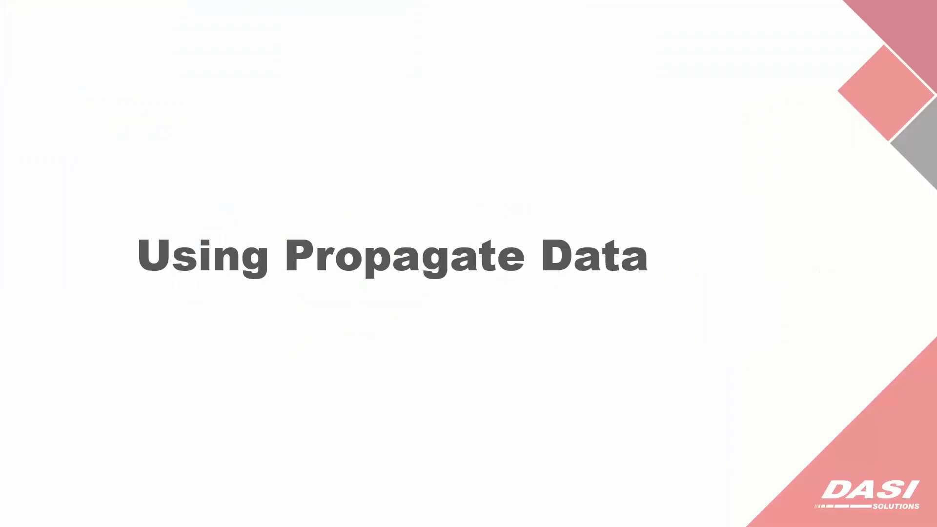
pyautogui.press('Right')
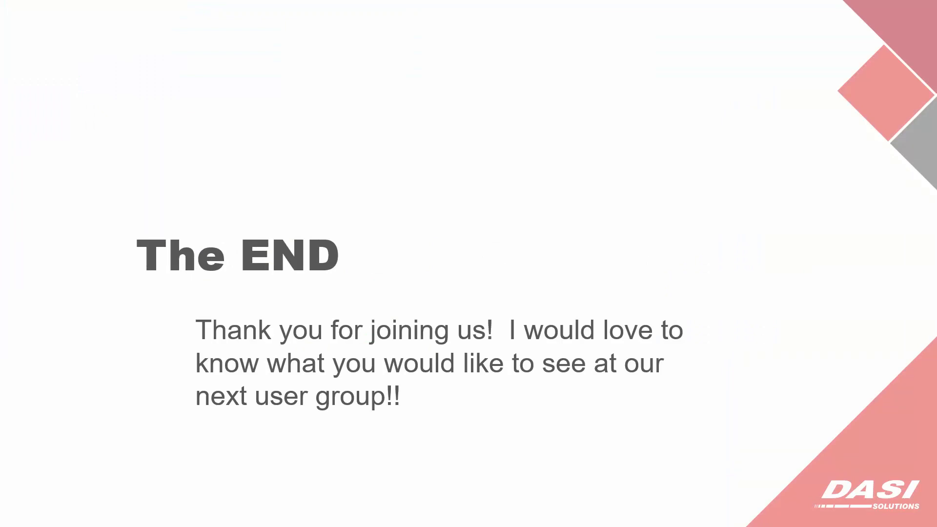